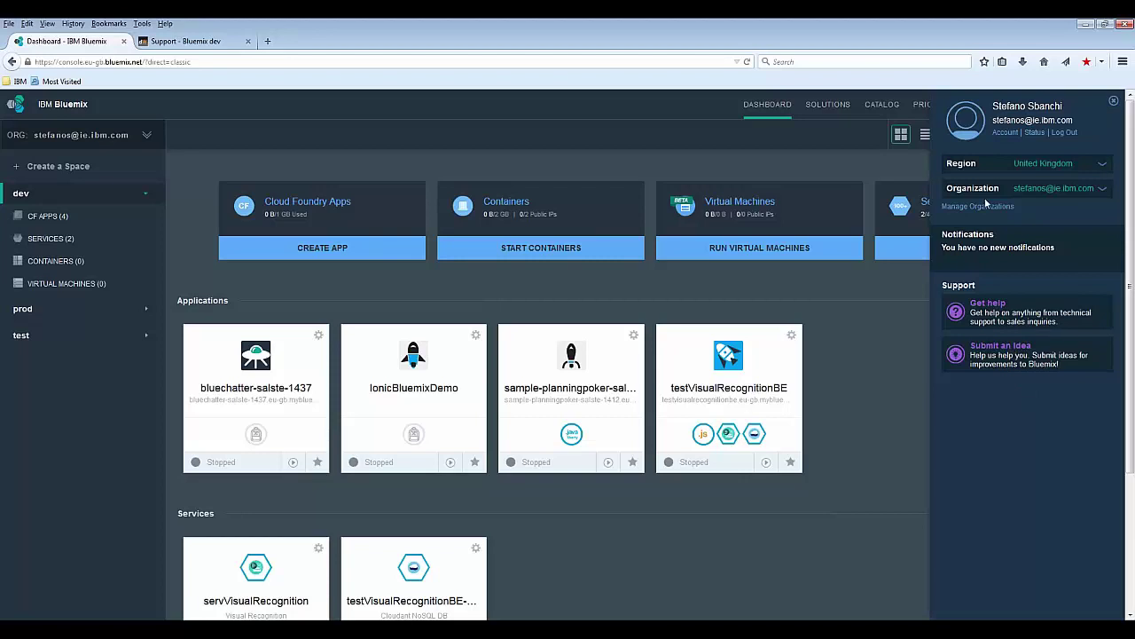
Step: Check the organization list and close it without switching organizations
{"action": "left_click", "coordinate": [1103, 189]}
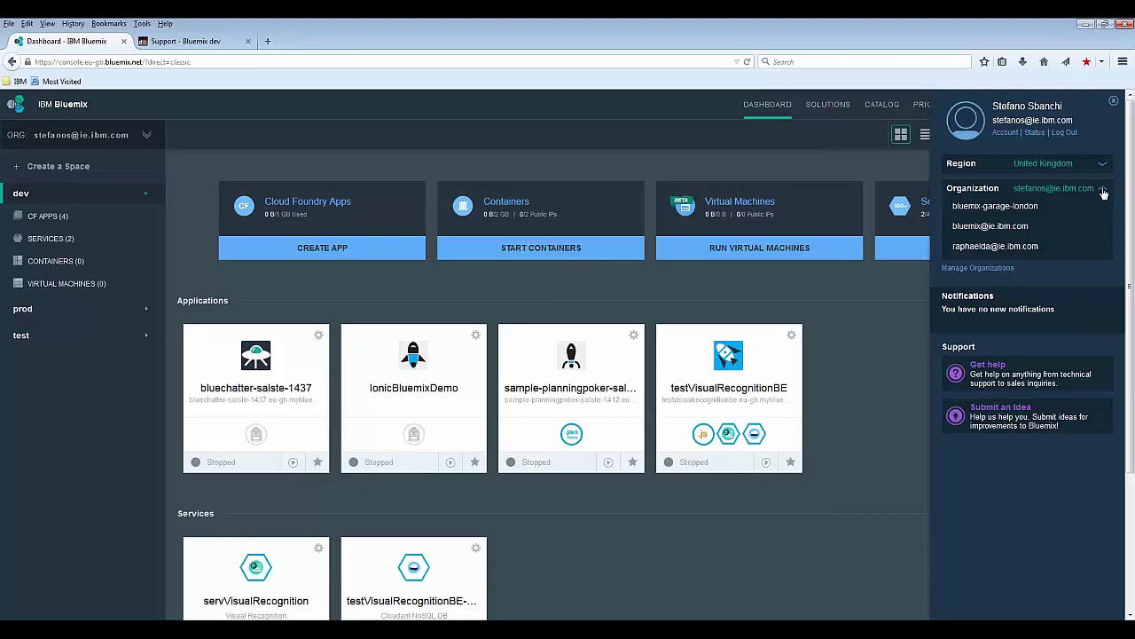
{"action": "left_click", "coordinate": [979, 207]}
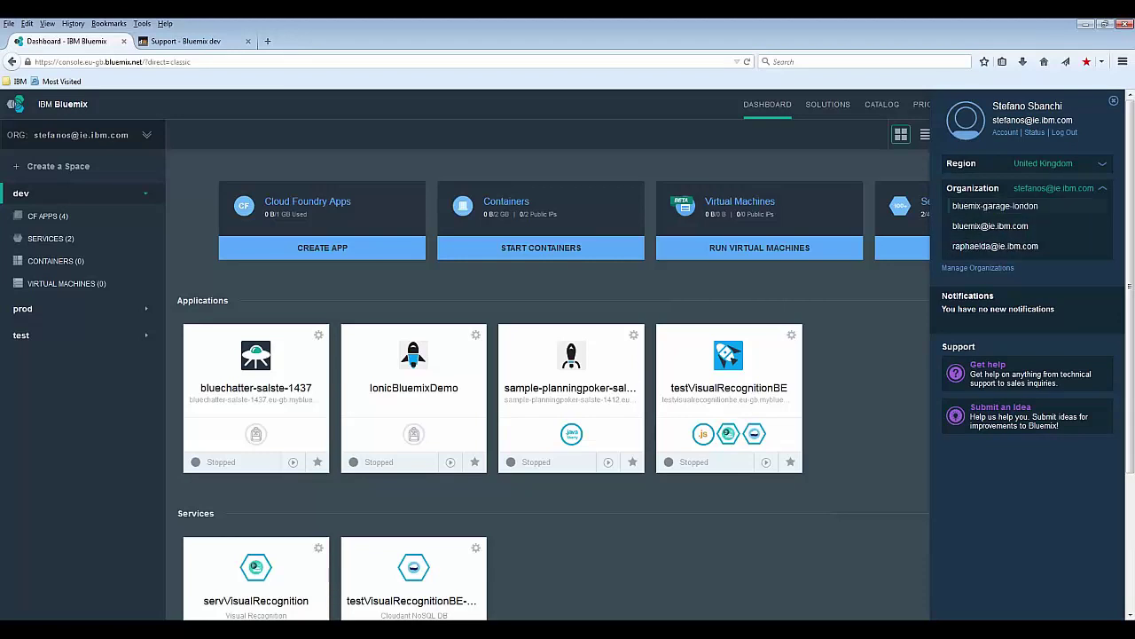
{"action": "left_click", "coordinate": [1101, 190]}
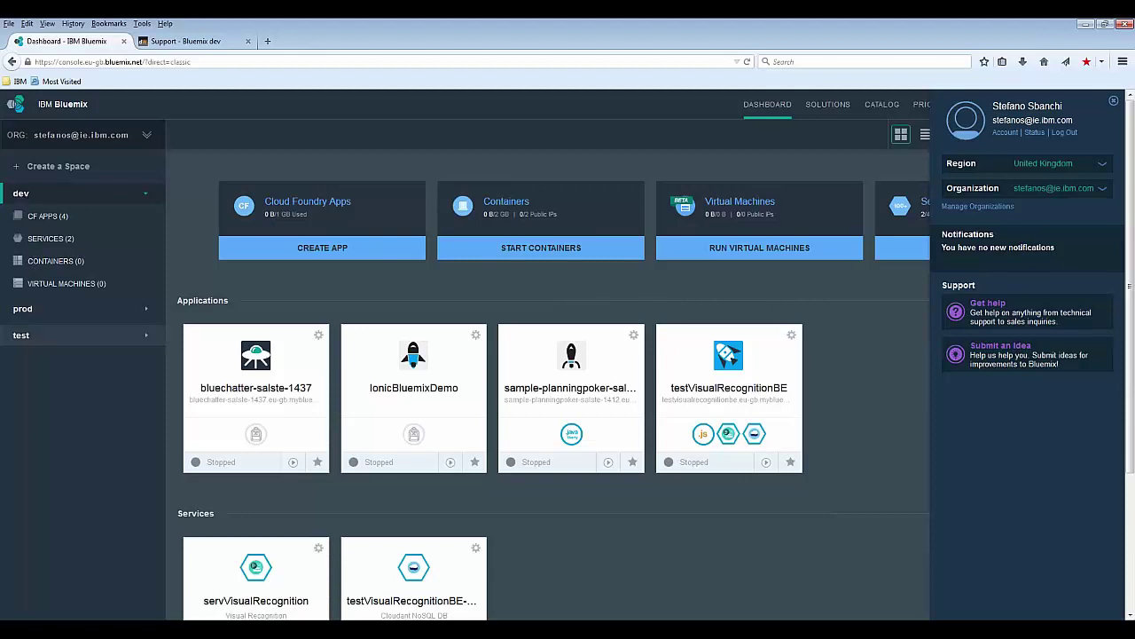
Step: Create a new space named webinar
{"action": "left_click", "coordinate": [16, 171]}
{"action": "type", "text": "webinar"}
{"action": "left_click", "coordinate": [579, 397]}
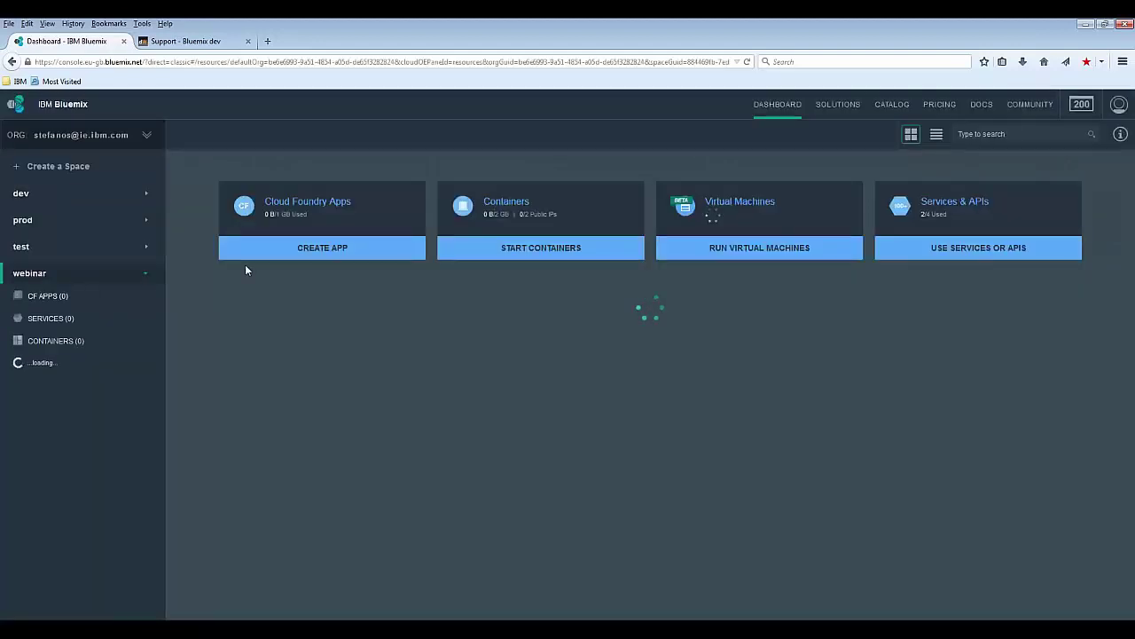
Step: Start a new web app in the space using the PHP runtime
{"action": "left_click", "coordinate": [328, 255]}
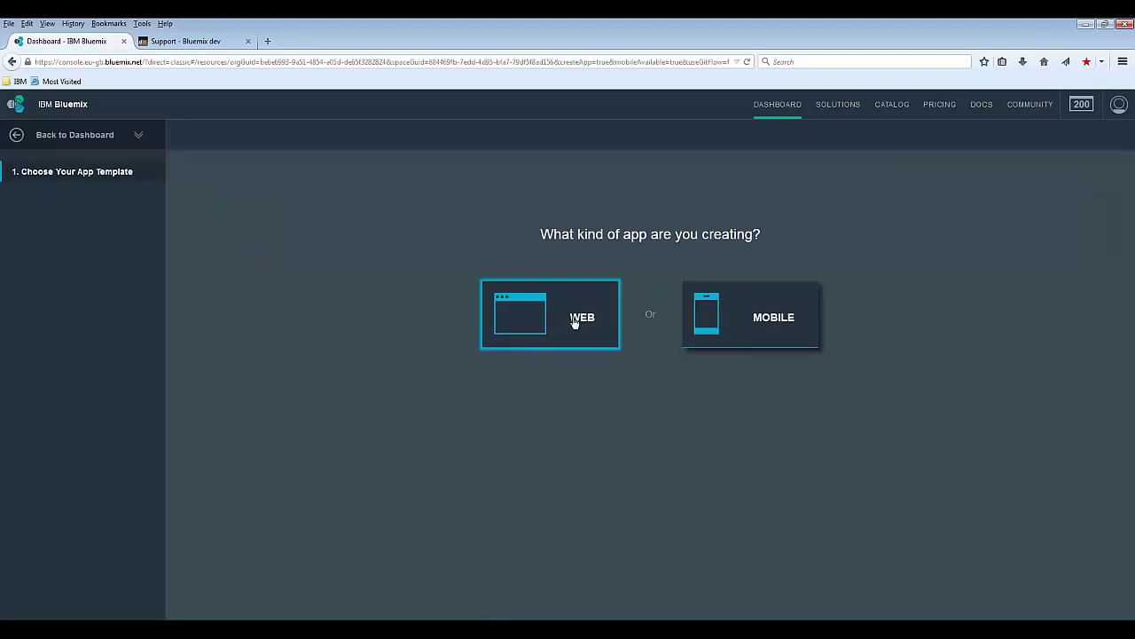
{"action": "left_click", "coordinate": [574, 323]}
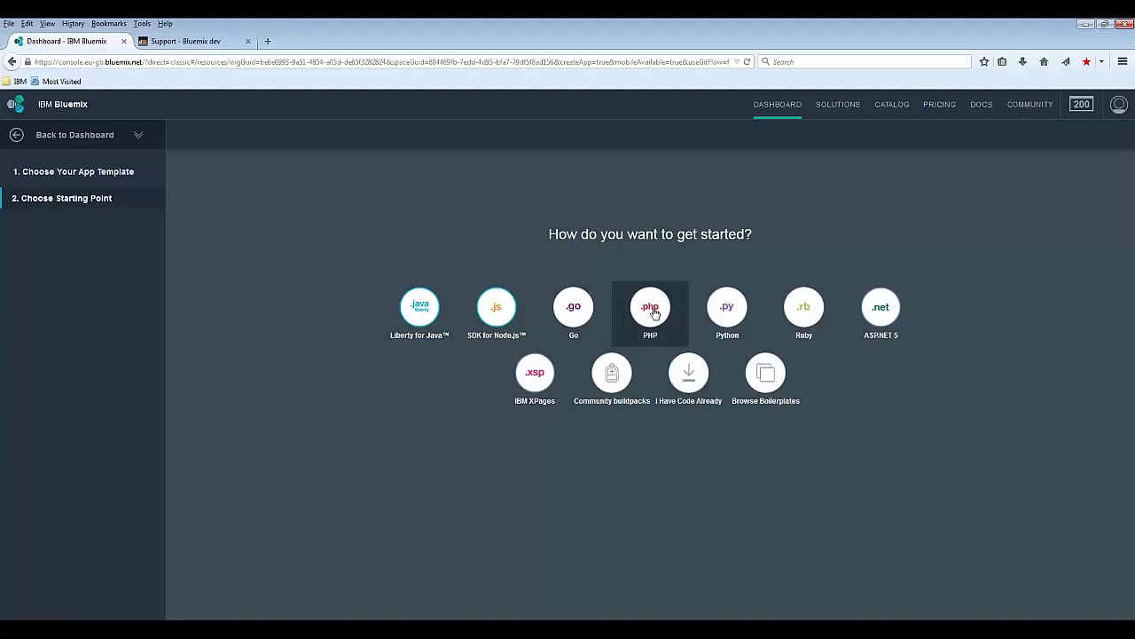
{"action": "left_click", "coordinate": [651, 310]}
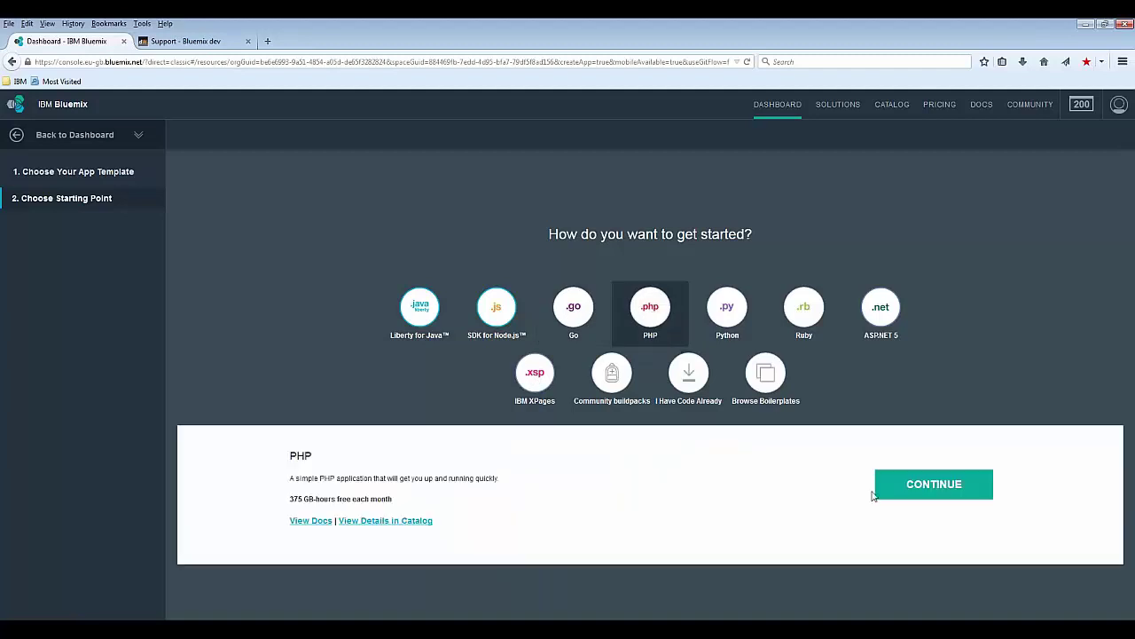
Step: Continue with the PHP starter, name the app webinarPHP and finish
{"action": "left_click", "coordinate": [914, 492]}
{"action": "left_click", "coordinate": [597, 287]}
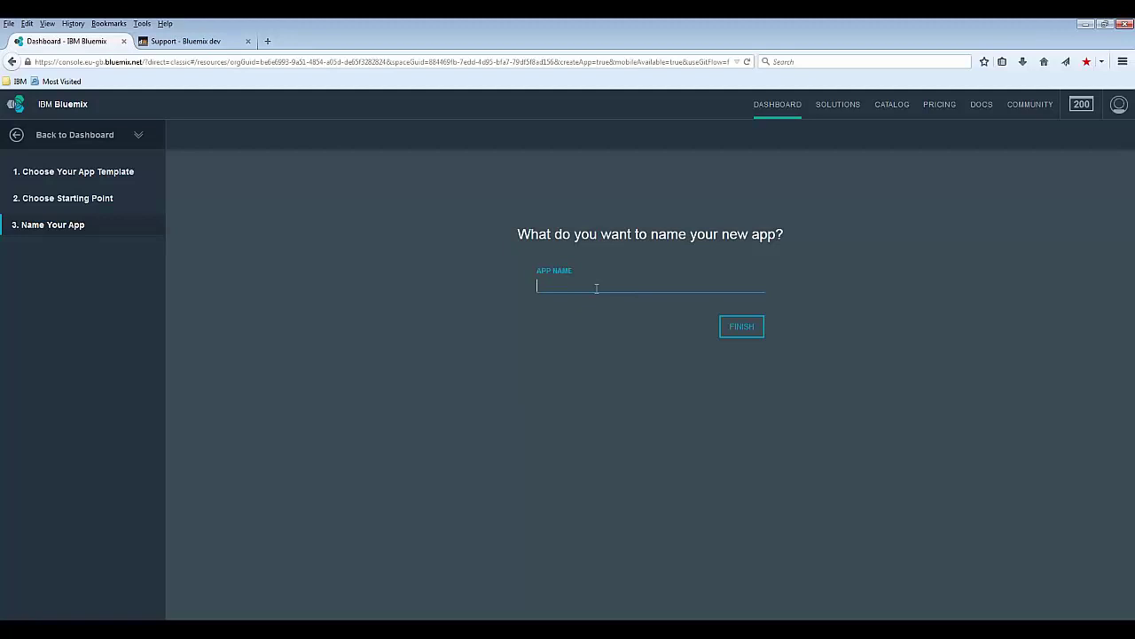
{"action": "type", "text": "webinarPHP"}
{"action": "left_click", "coordinate": [742, 328]}
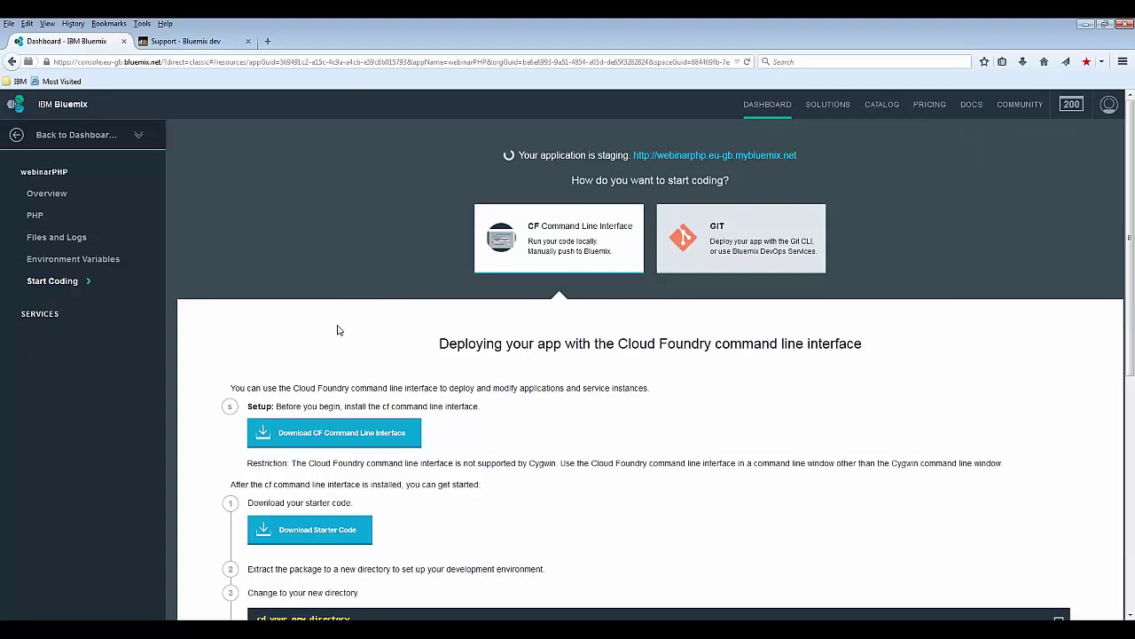
Step: Download webinarPHP's starter code from the Start Coding page
{"action": "scroll", "coordinate": [337, 330], "scroll_direction": "down", "scroll_amount": 7}
{"action": "scroll", "coordinate": [340, 328], "scroll_direction": "up", "scroll_amount": 3}
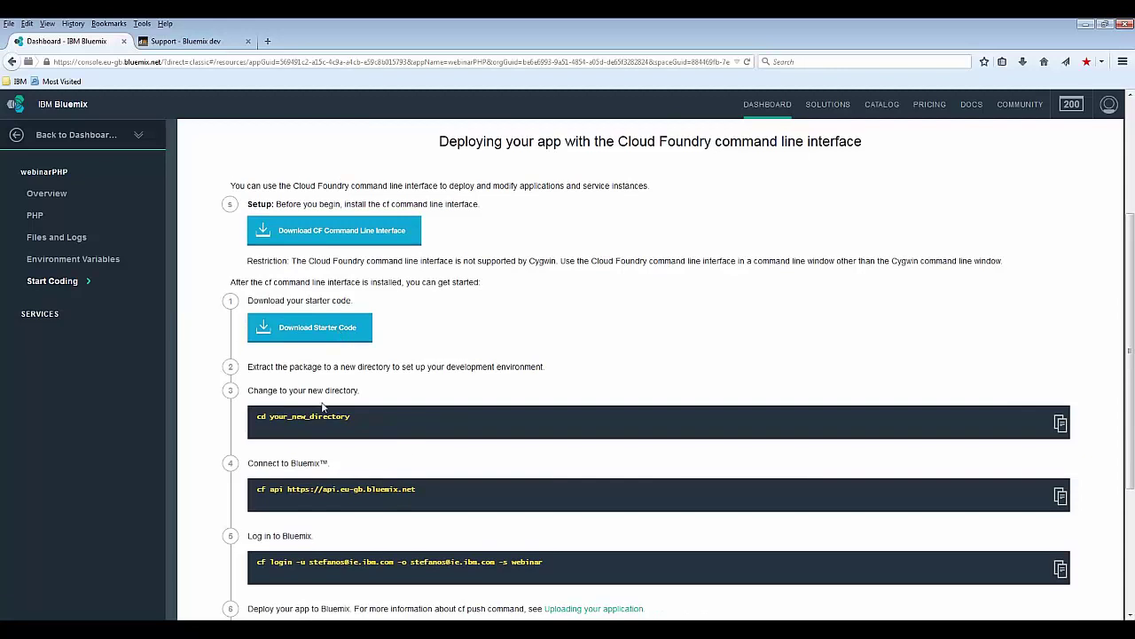
{"action": "scroll", "coordinate": [335, 282], "scroll_direction": "up", "scroll_amount": 4}
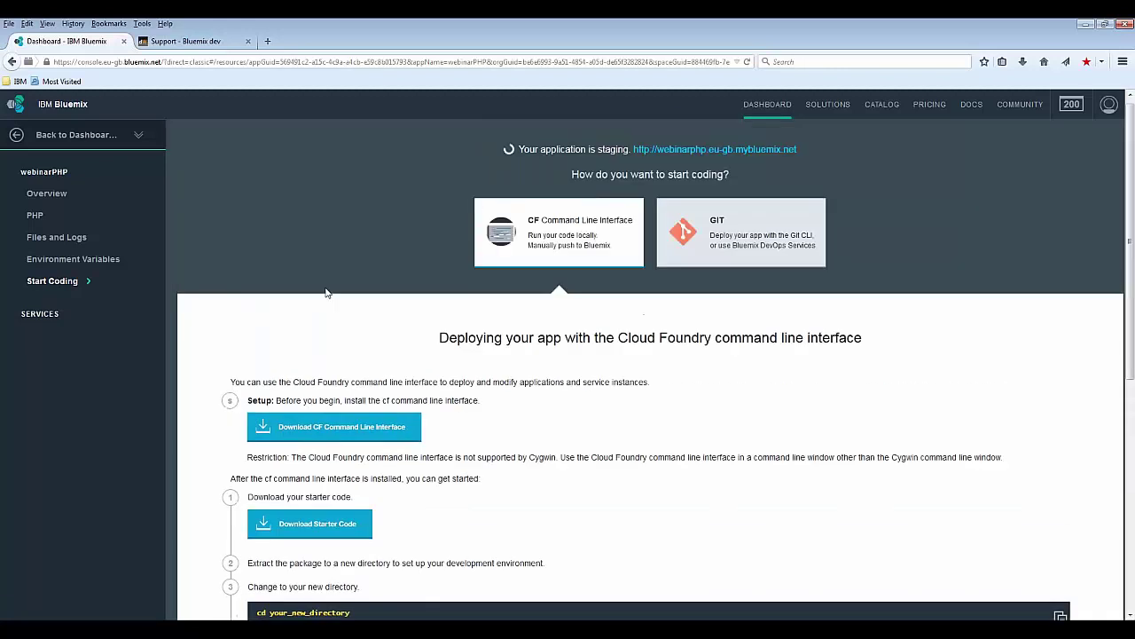
{"action": "scroll", "coordinate": [335, 284], "scroll_direction": "down", "scroll_amount": 6}
{"action": "scroll", "coordinate": [337, 287], "scroll_direction": "up", "scroll_amount": 5}
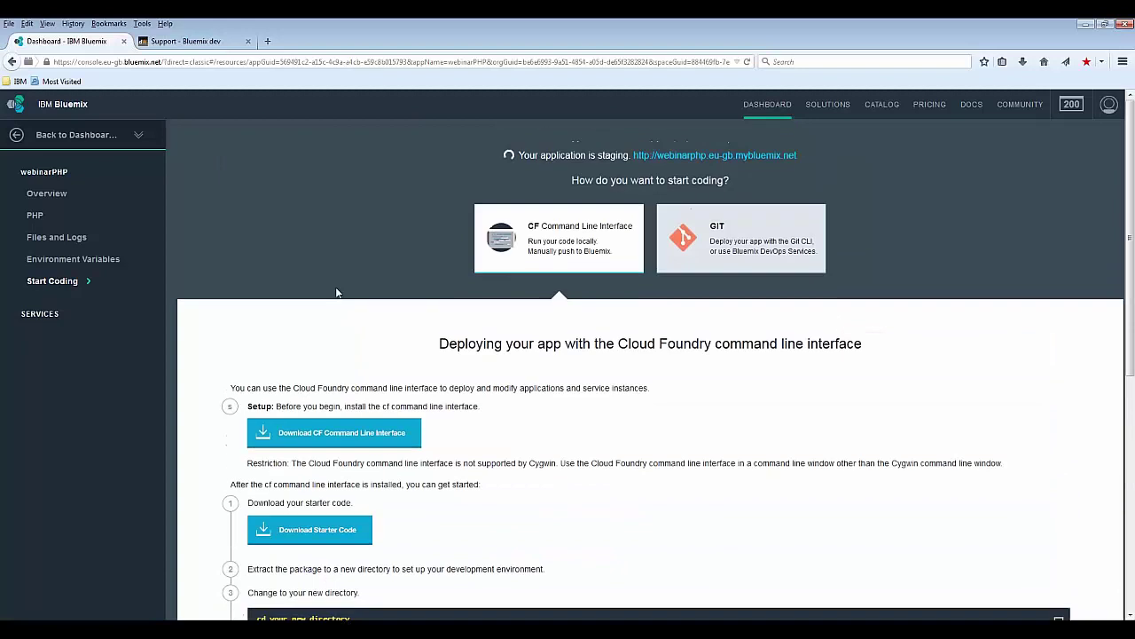
{"action": "scroll", "coordinate": [335, 321], "scroll_direction": "down", "scroll_amount": 1}
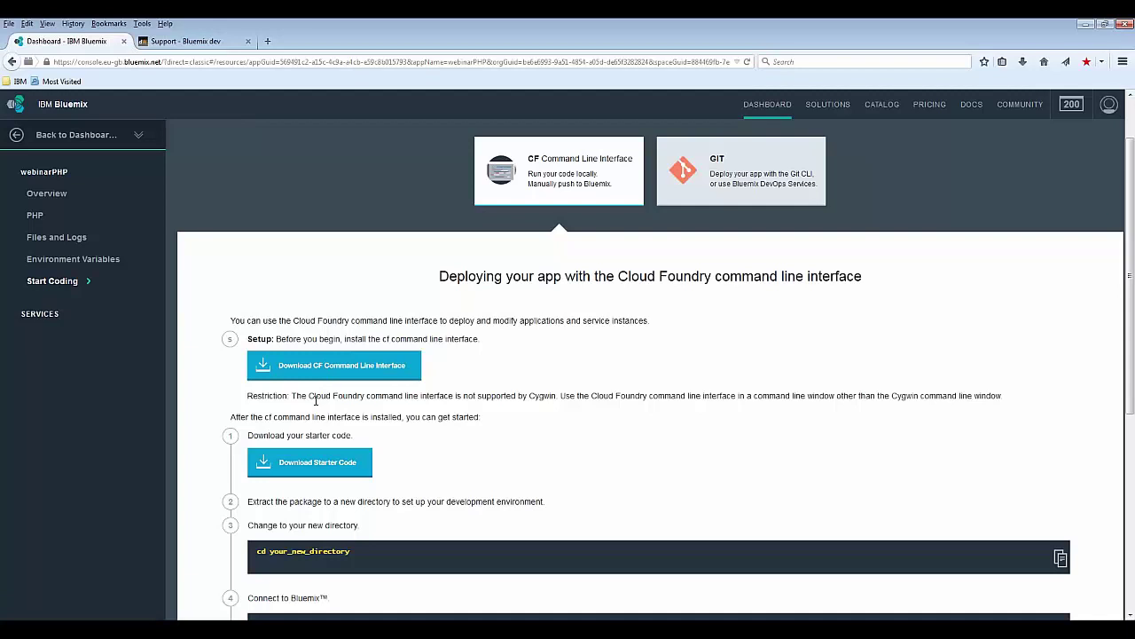
{"action": "scroll", "coordinate": [315, 400], "scroll_direction": "down", "scroll_amount": 2}
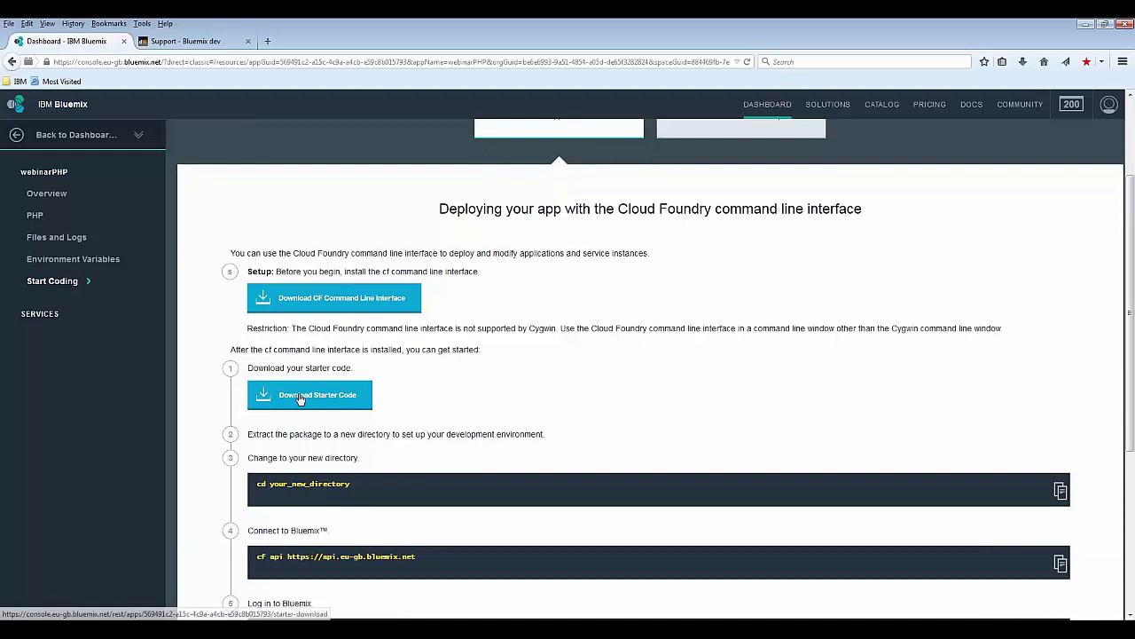
{"action": "left_click", "coordinate": [300, 396]}
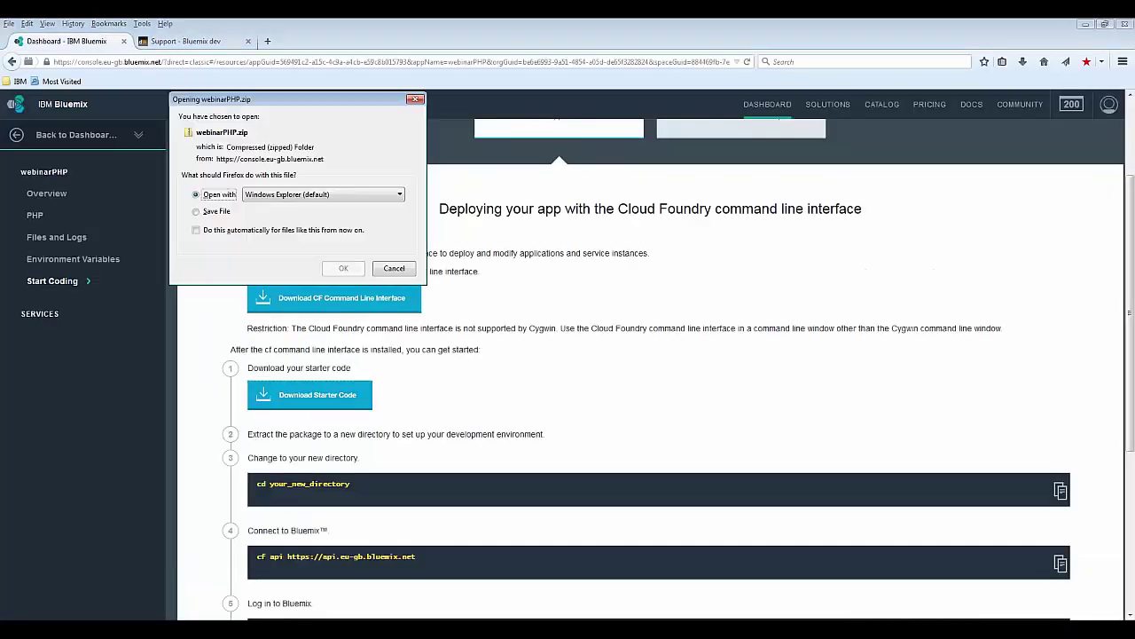
Step: Save webinarPHP.zip and browse to D:\WEBINAR\tmp
{"action": "left_click", "coordinate": [200, 211]}
{"action": "left_click", "coordinate": [344, 268]}
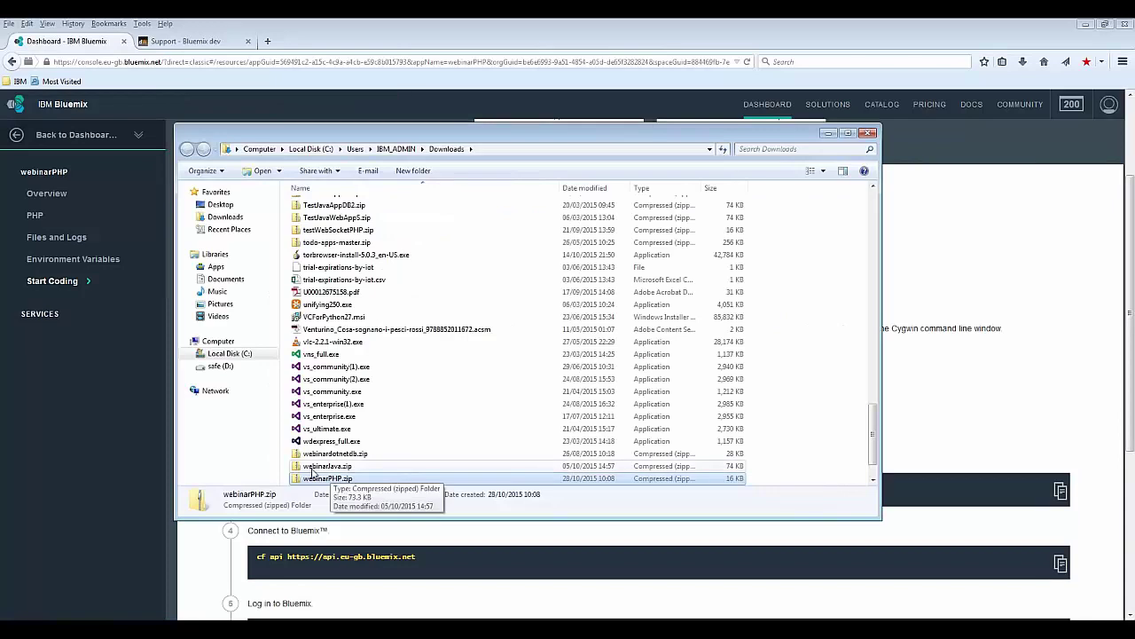
{"action": "left_click", "coordinate": [259, 148]}
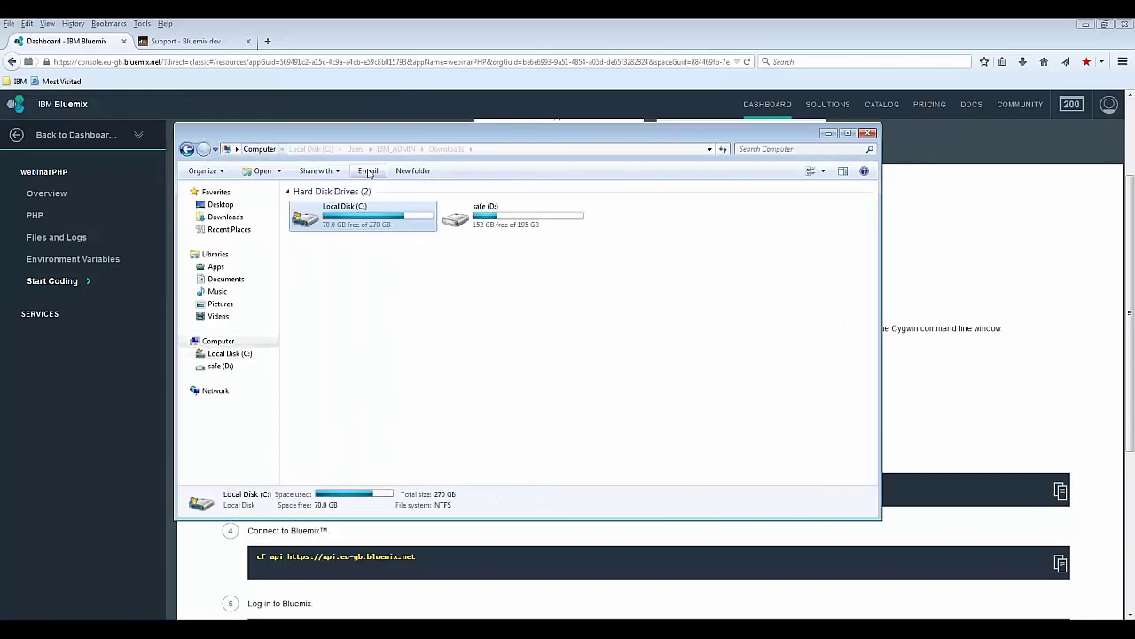
{"action": "left_click", "coordinate": [482, 215]}
{"action": "double_click", "coordinate": [481, 216]}
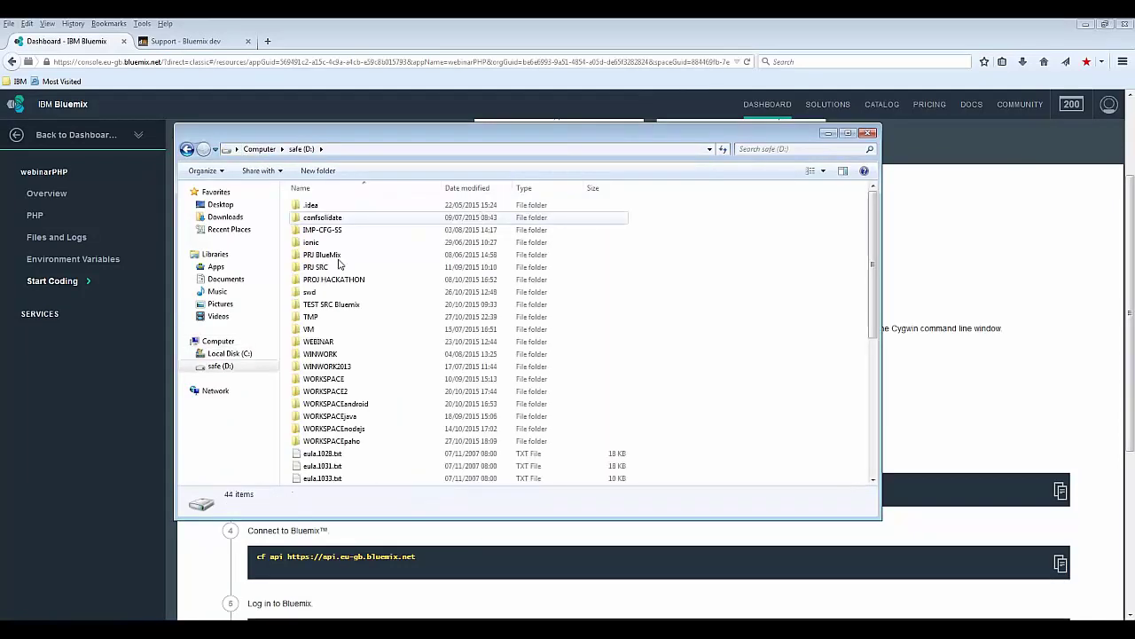
{"action": "double_click", "coordinate": [314, 345]}
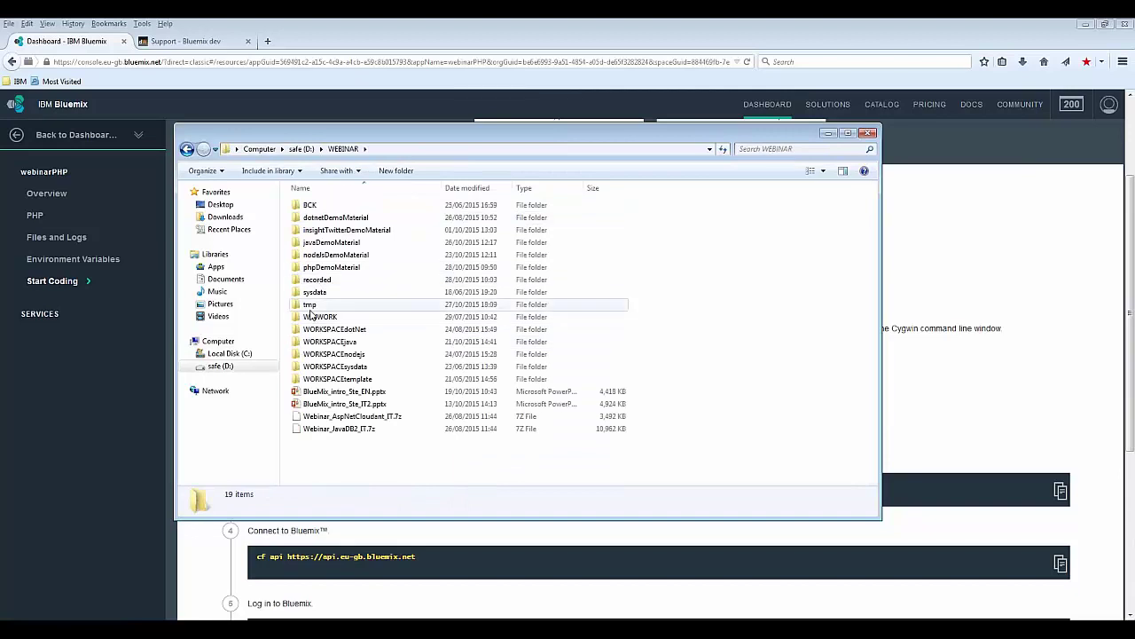
{"action": "double_click", "coordinate": [311, 308]}
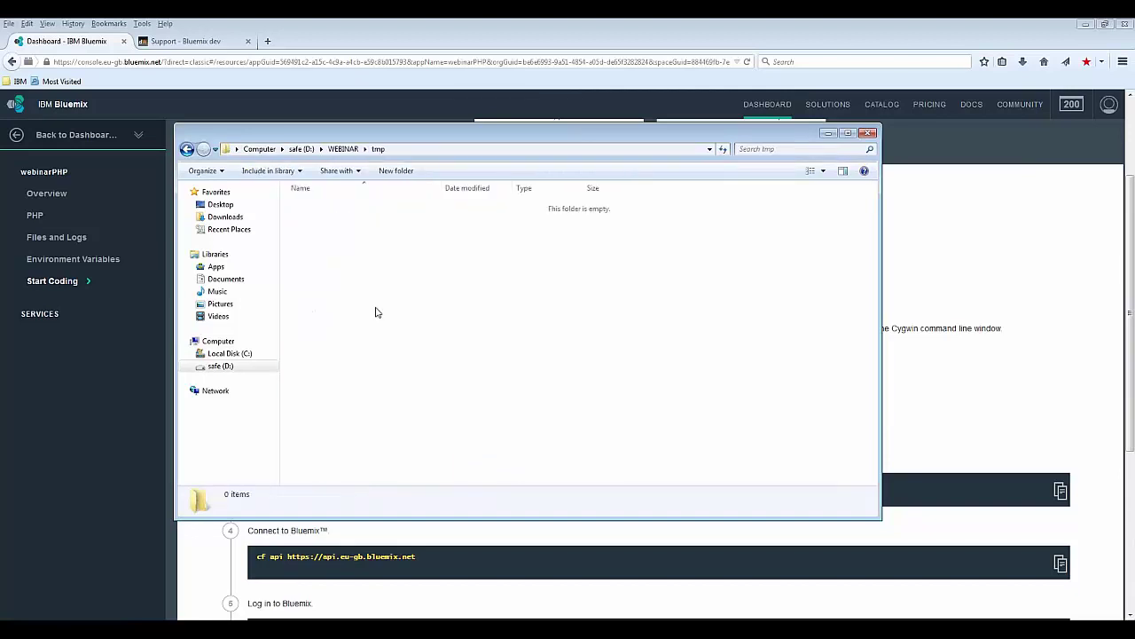
Step: Extract webinarPHP.zip into tmp and open the extracted webinarPHP folder
{"action": "right_click", "coordinate": [335, 207]}
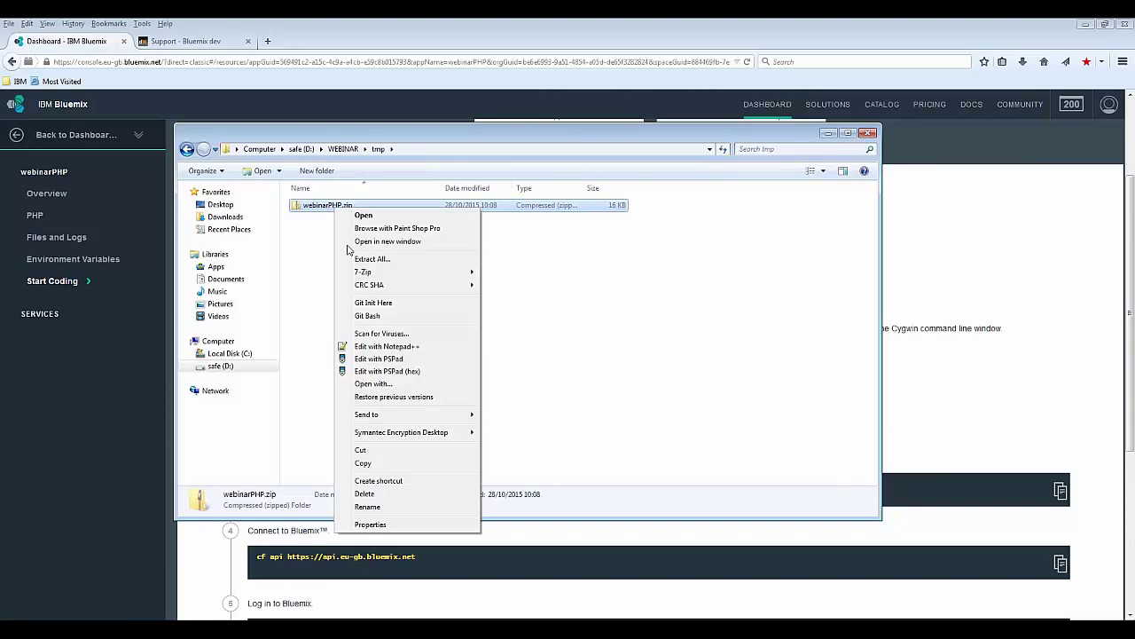
{"action": "left_click", "coordinate": [373, 258]}
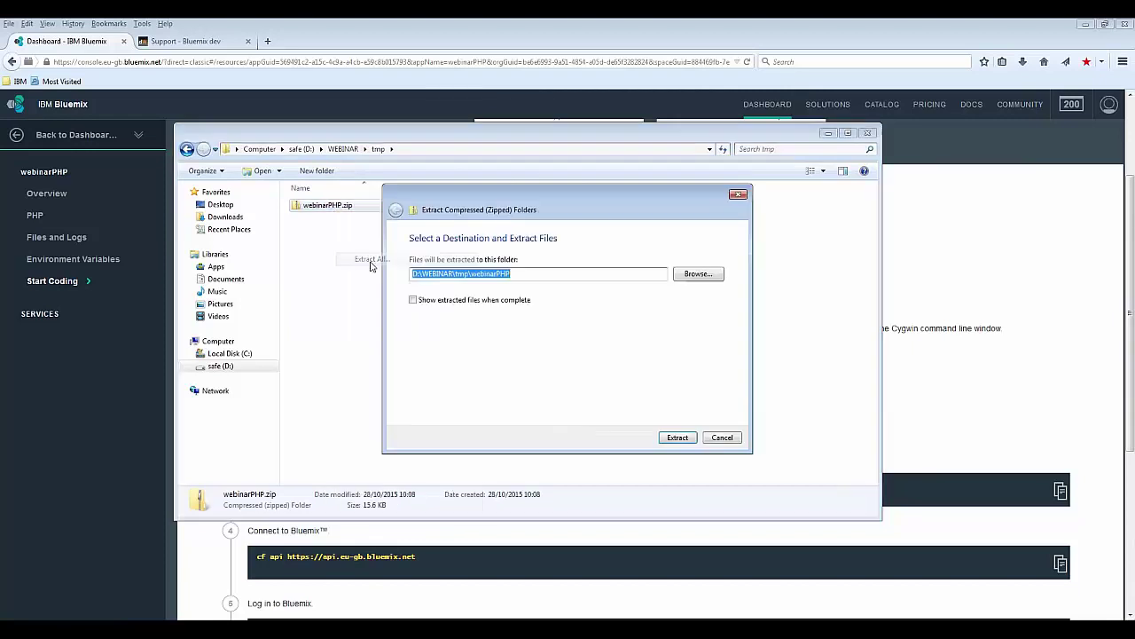
{"action": "left_click", "coordinate": [678, 437]}
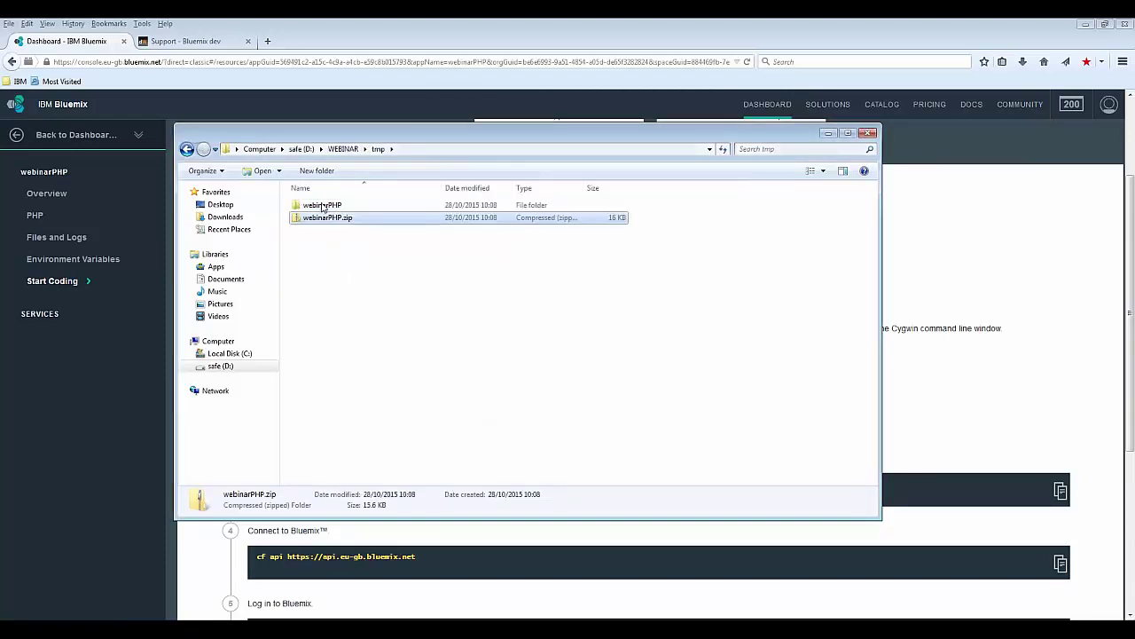
{"action": "double_click", "coordinate": [324, 206]}
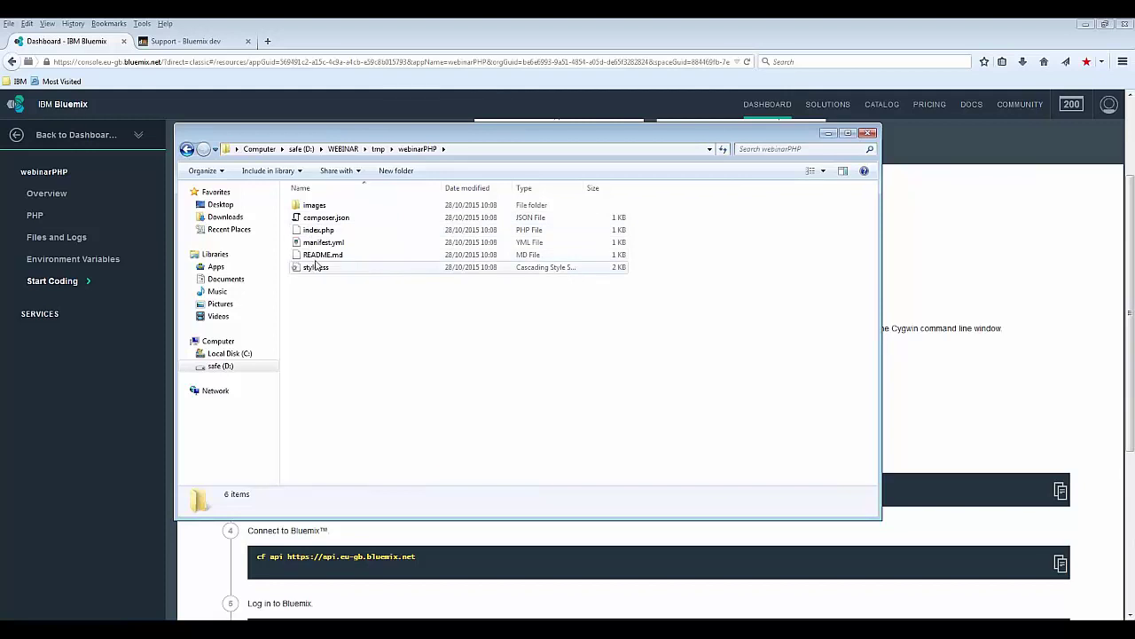
{"action": "left_click", "coordinate": [319, 243]}
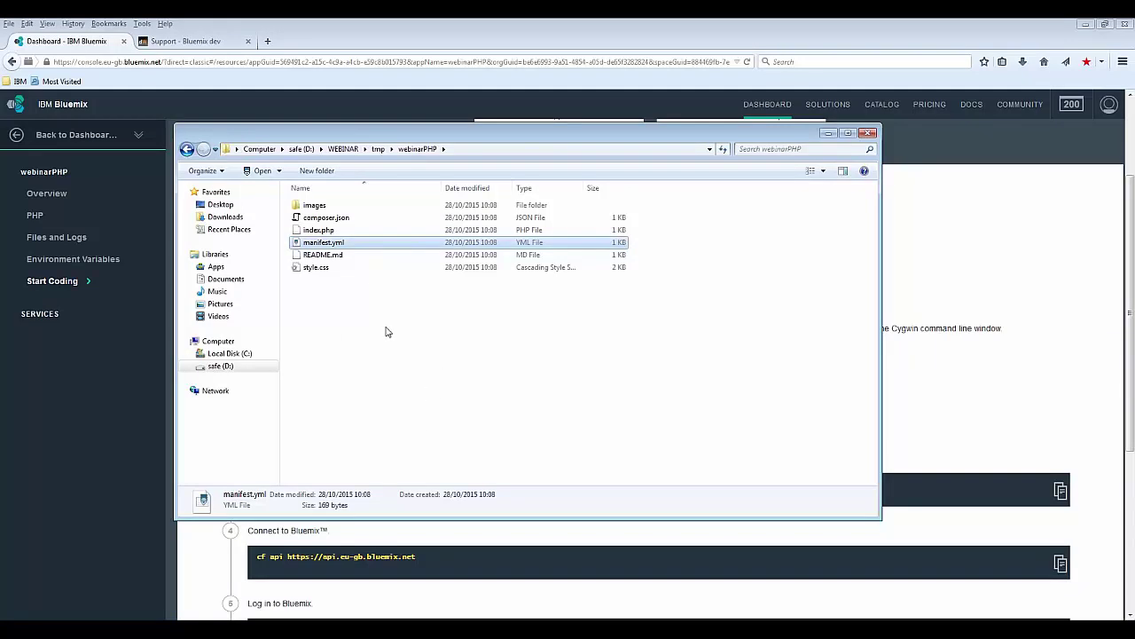
{"action": "mouse_move", "coordinate": [89, 632]}
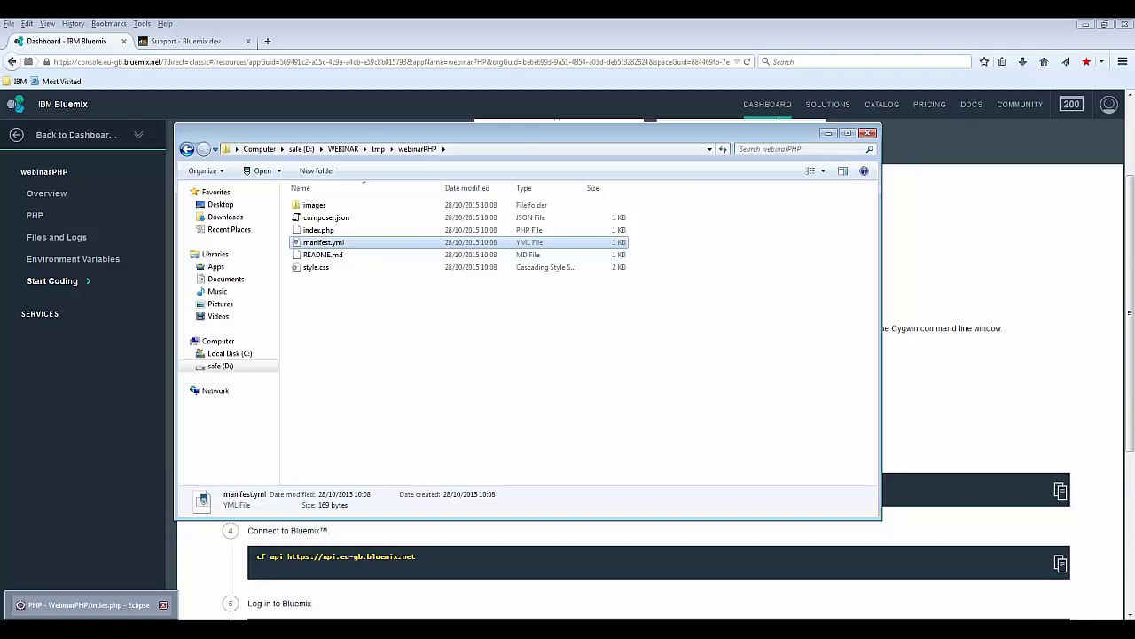
Step: Select the WebinarPHP project in Eclipse and compare it with the extracted folder
{"action": "left_click", "coordinate": [89, 604]}
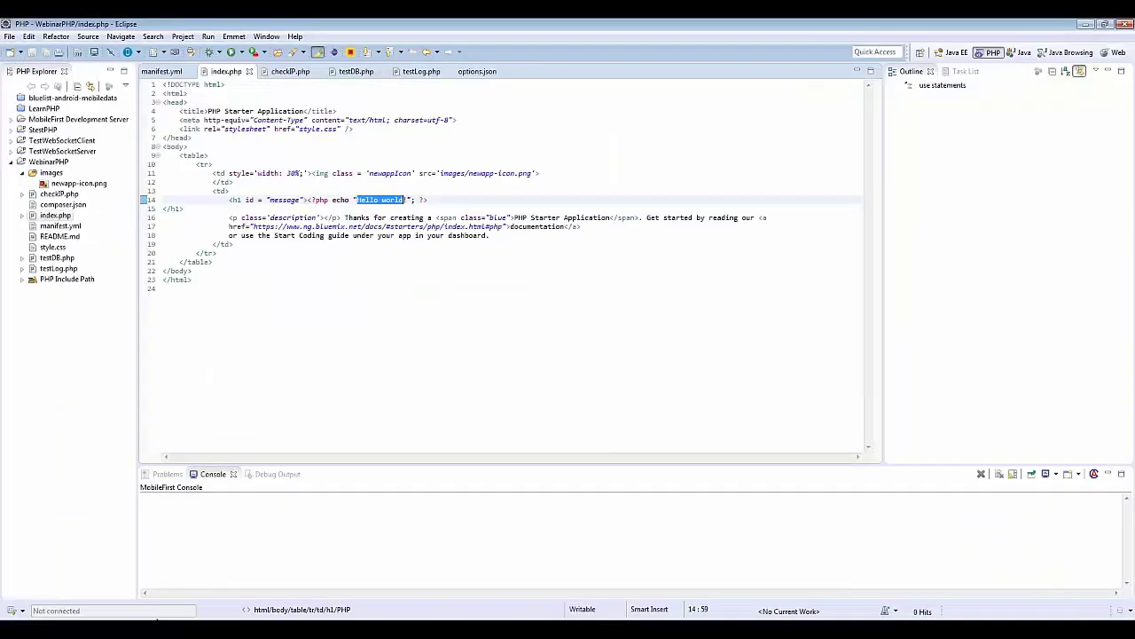
{"action": "left_click", "coordinate": [47, 162]}
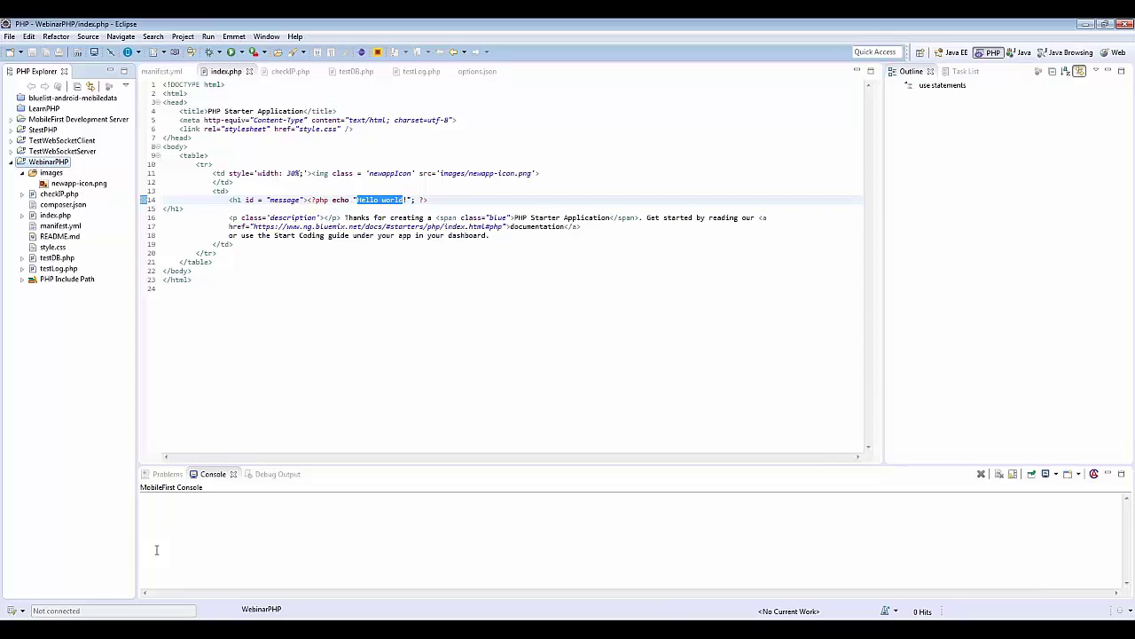
{"action": "left_click", "coordinate": [407, 330]}
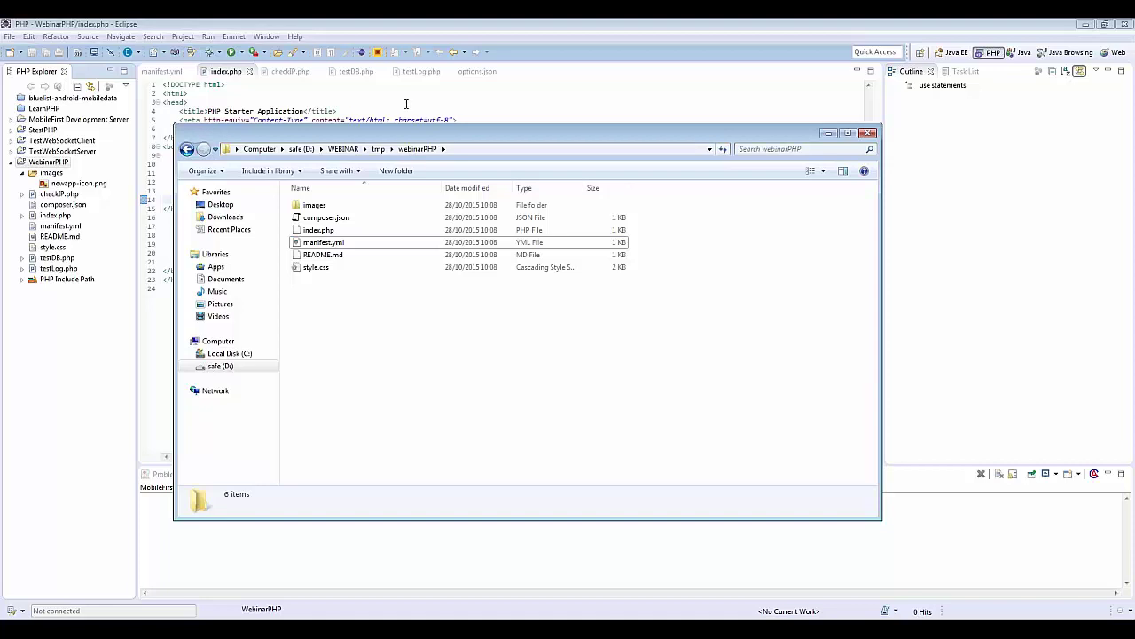
{"action": "left_click", "coordinate": [401, 103]}
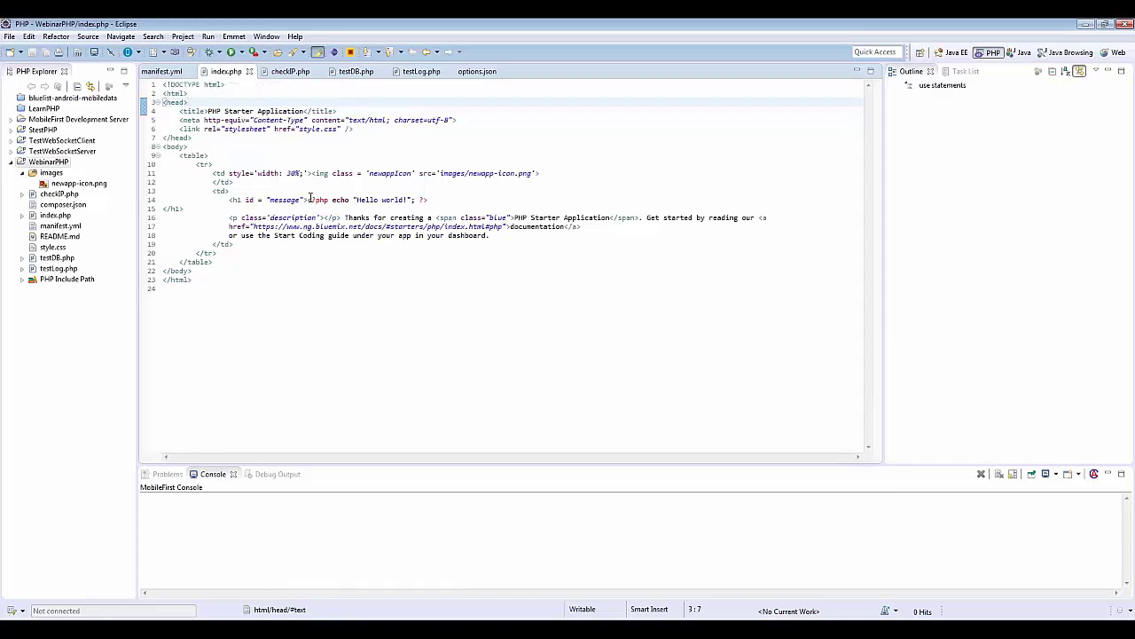
Step: Select the PHP echo tag on line 14, then return to the Start Coding page
{"action": "left_click", "coordinate": [432, 199]}
{"action": "left_click", "coordinate": [309, 200], "text": "shift"}
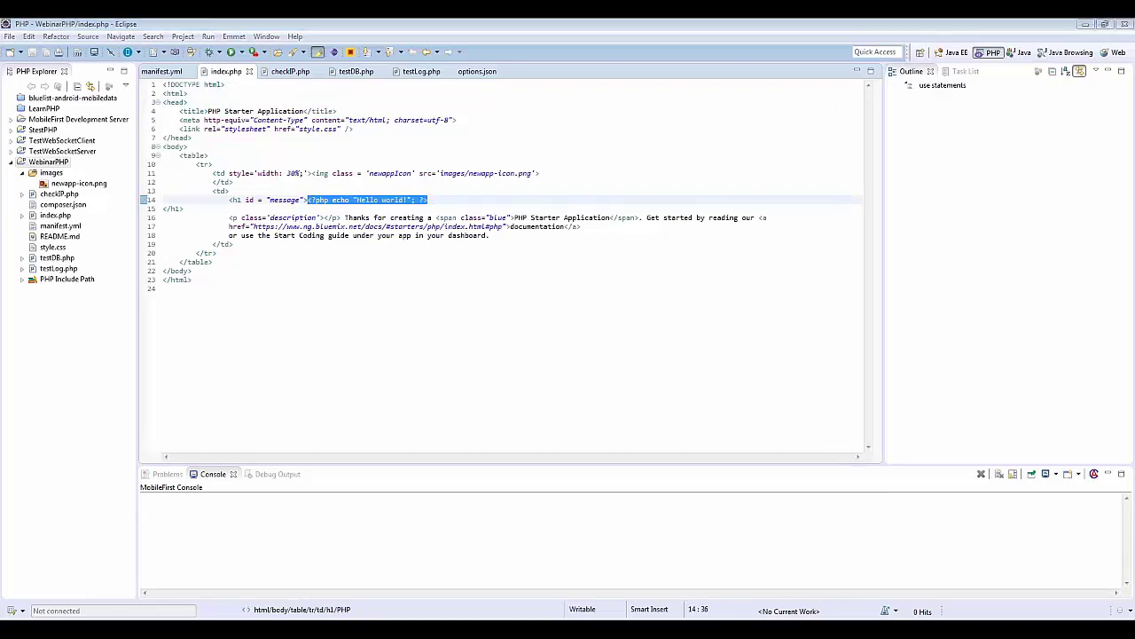
{"action": "key", "text": "alt+Tab"}
{"action": "scroll", "coordinate": [594, 173], "scroll_direction": "up", "scroll_amount": 3}
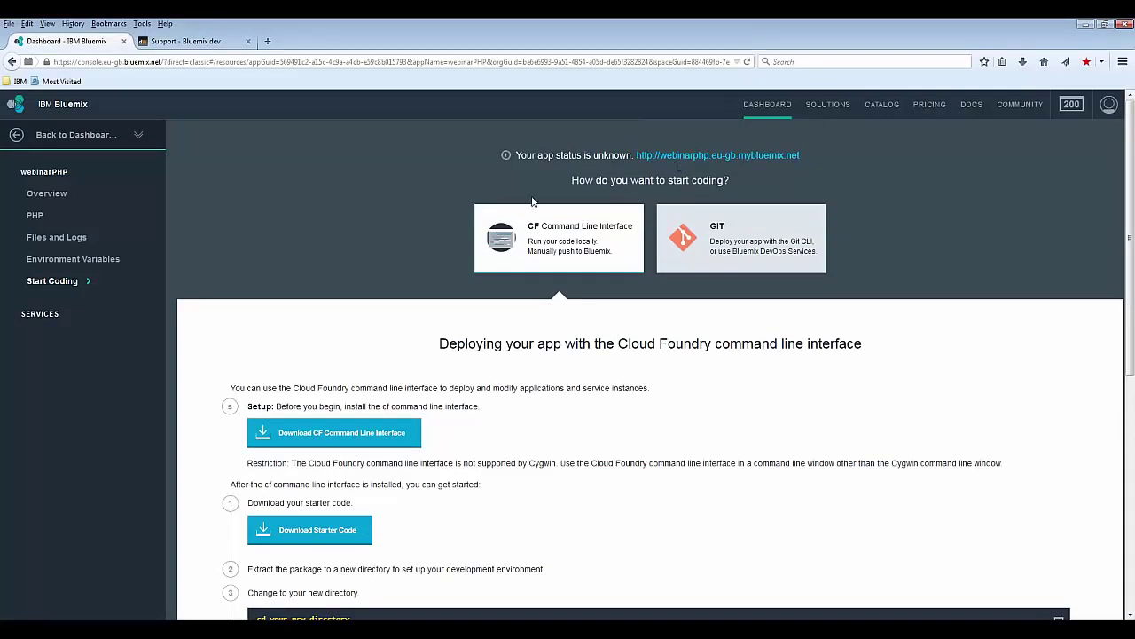
Step: Restart webinarPHP from its Overview page and confirm the restart
{"action": "left_click", "coordinate": [55, 195]}
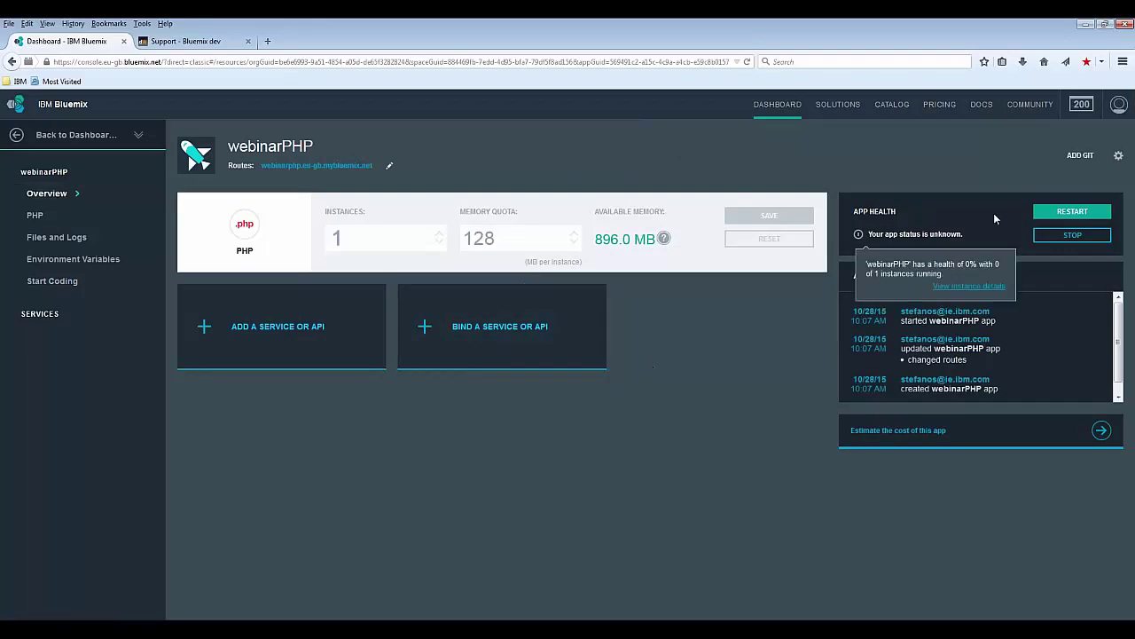
{"action": "left_click", "coordinate": [1068, 212]}
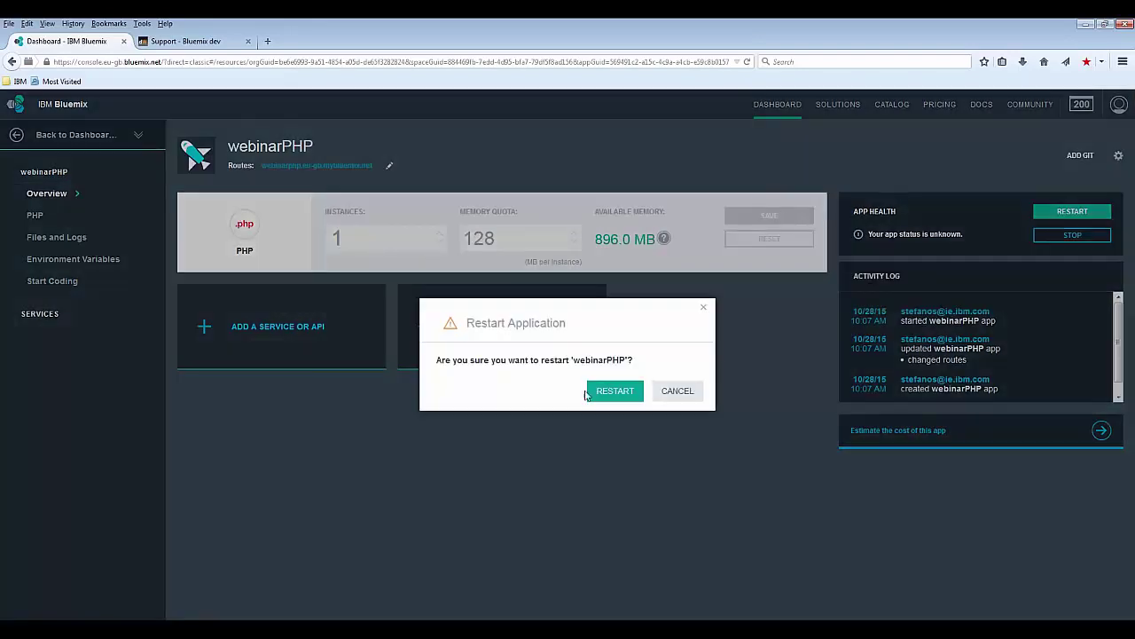
{"action": "left_click", "coordinate": [614, 393]}
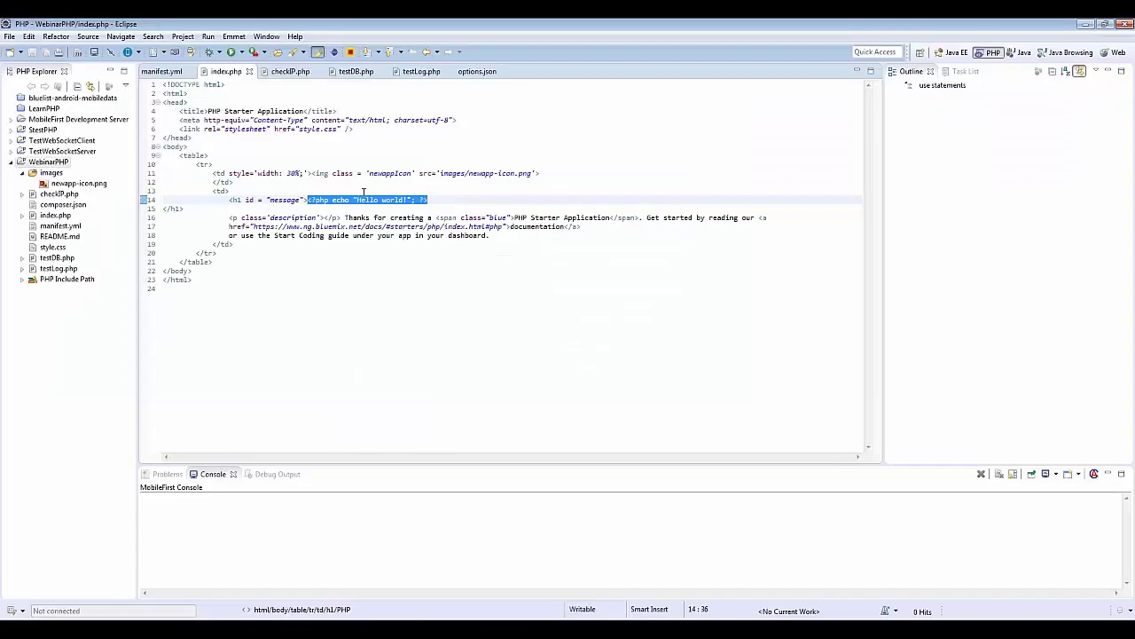
Step: Replace 'Hello world' on line 14 of index.php with 'Ciao Webinar PHP' and save
{"action": "left_click", "coordinate": [393, 197]}
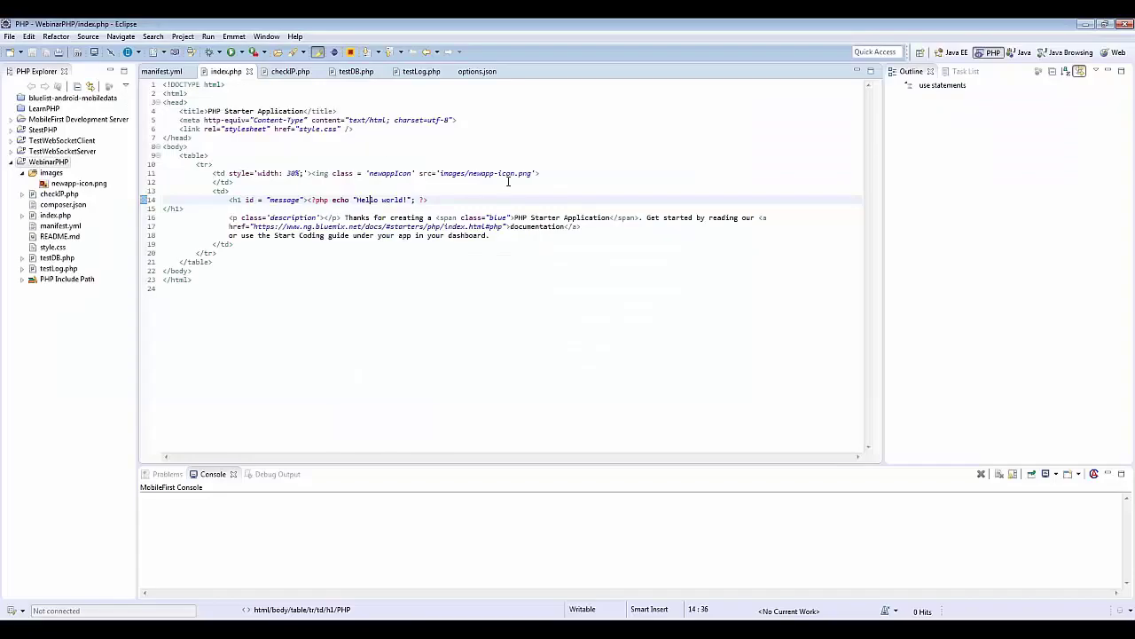
{"action": "key", "text": "shift+Right"}
{"action": "key", "text": "shift+Right"}
{"action": "key", "text": "shift+Right"}
{"action": "key", "text": "shift+Right"}
{"action": "key", "text": "shift+Right"}
{"action": "key", "text": "shift+Right"}
{"action": "key", "text": "shift+Right"}
{"action": "key", "text": "shift+Right"}
{"action": "key", "text": "shift+Right"}
{"action": "key", "text": "shift+Right"}
{"action": "key", "text": "shift+Right"}
{"action": "type", "text": "Ciao "}
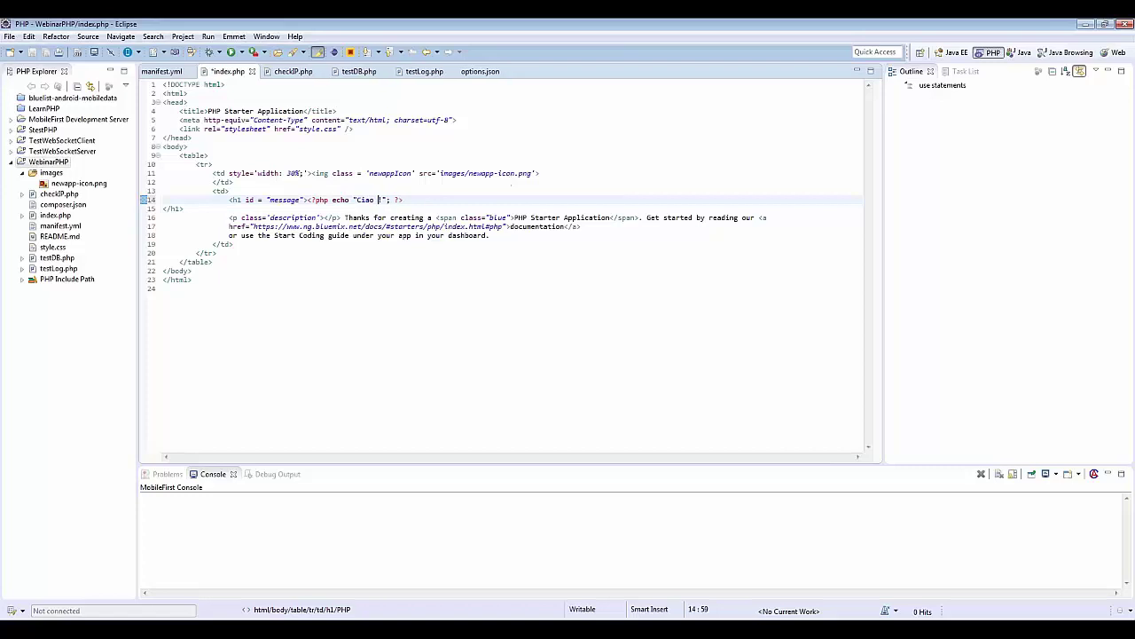
{"action": "type", "text": "Webinar PHP"}
{"action": "left_click", "coordinate": [51, 53]}
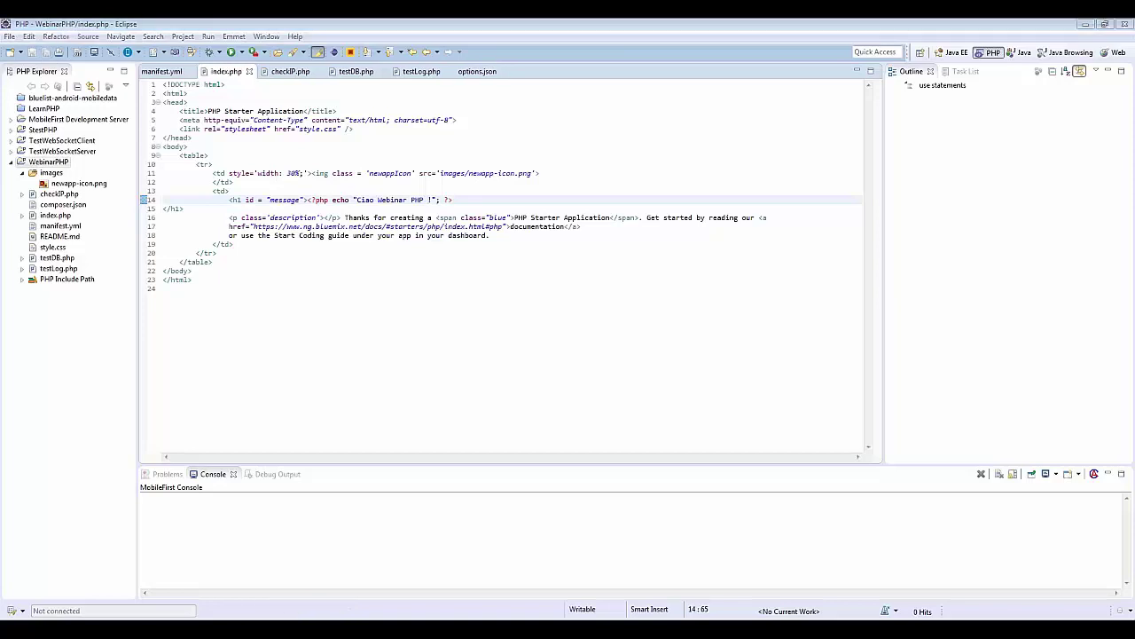
{"action": "key", "text": "alt+Tab"}
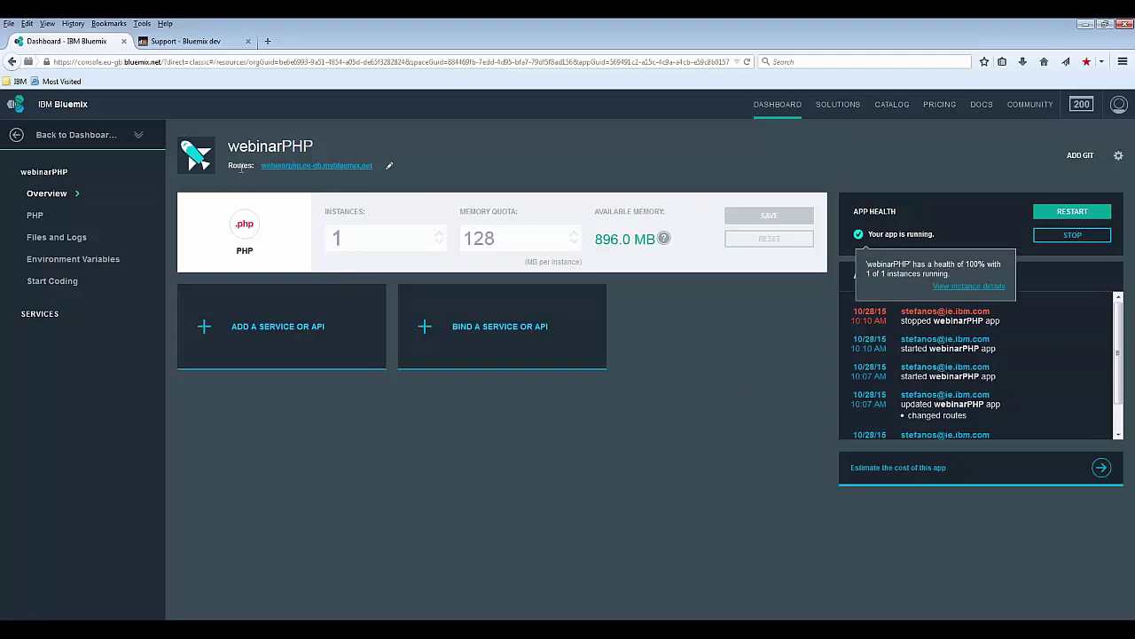
Step: Open the live app's route and inspect its webinarphp address
{"action": "left_click", "coordinate": [324, 169]}
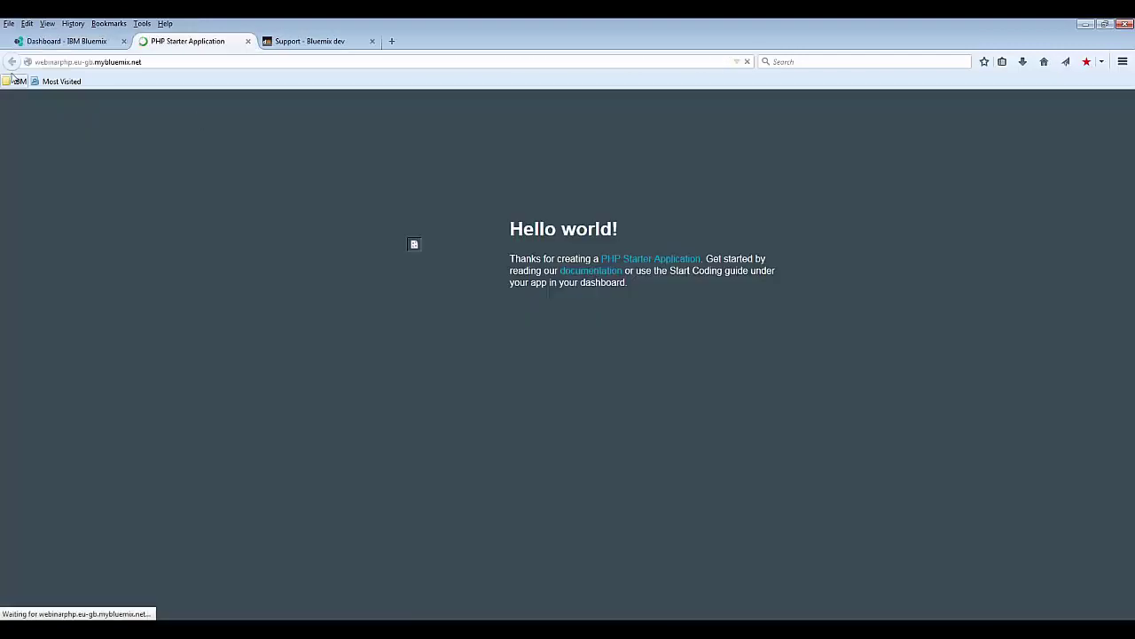
{"action": "left_click_drag", "start_coordinate": [142, 62], "coordinate": [74, 62]}
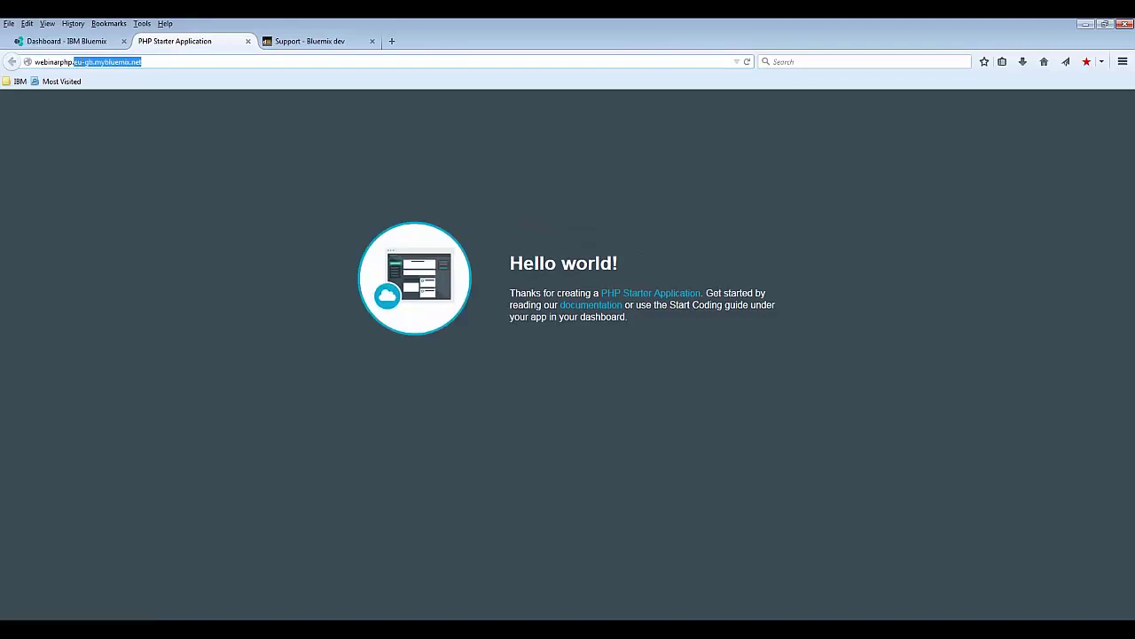
{"action": "double_click", "coordinate": [51, 62]}
Step: Back on the dashboard, view the Start Coding cf command-line deployment steps
{"action": "left_click", "coordinate": [71, 45]}
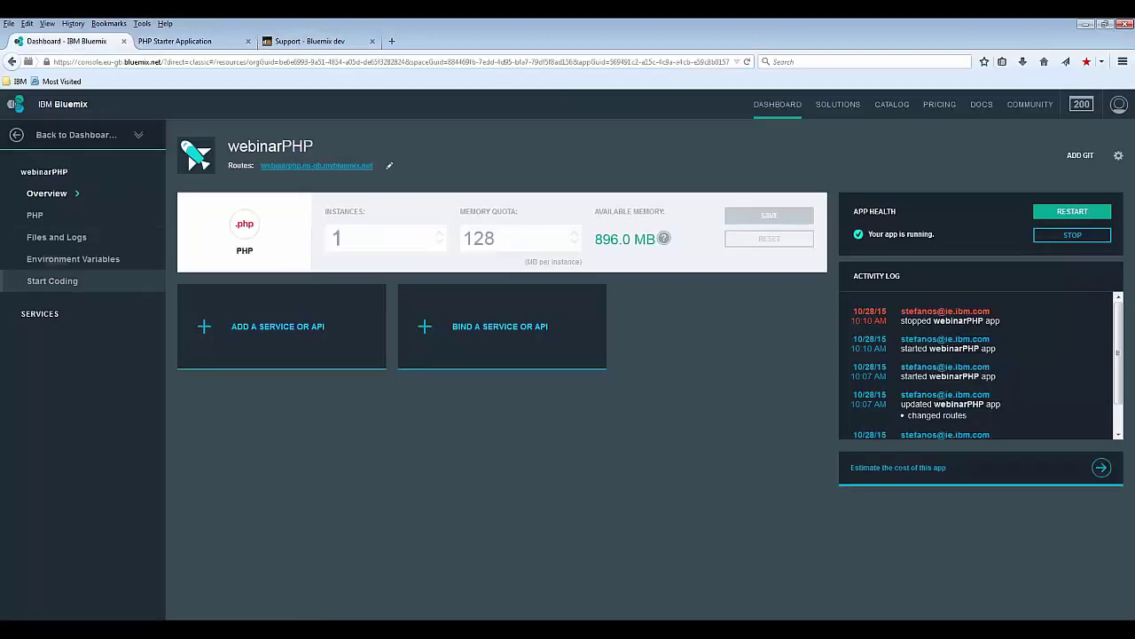
{"action": "left_click", "coordinate": [52, 280]}
{"action": "scroll", "coordinate": [328, 426], "scroll_direction": "down", "scroll_amount": 3}
{"action": "scroll", "coordinate": [320, 236], "scroll_direction": "down", "scroll_amount": 6}
{"action": "scroll", "coordinate": [297, 380], "scroll_direction": "up", "scroll_amount": 3}
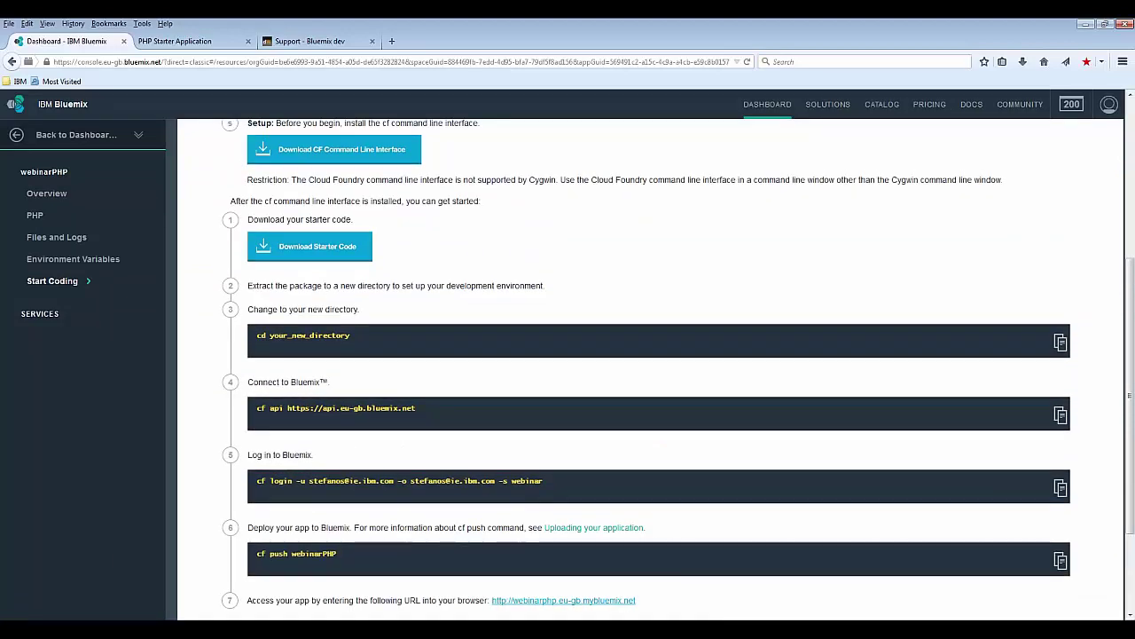
{"action": "key", "text": "alt+Tab"}
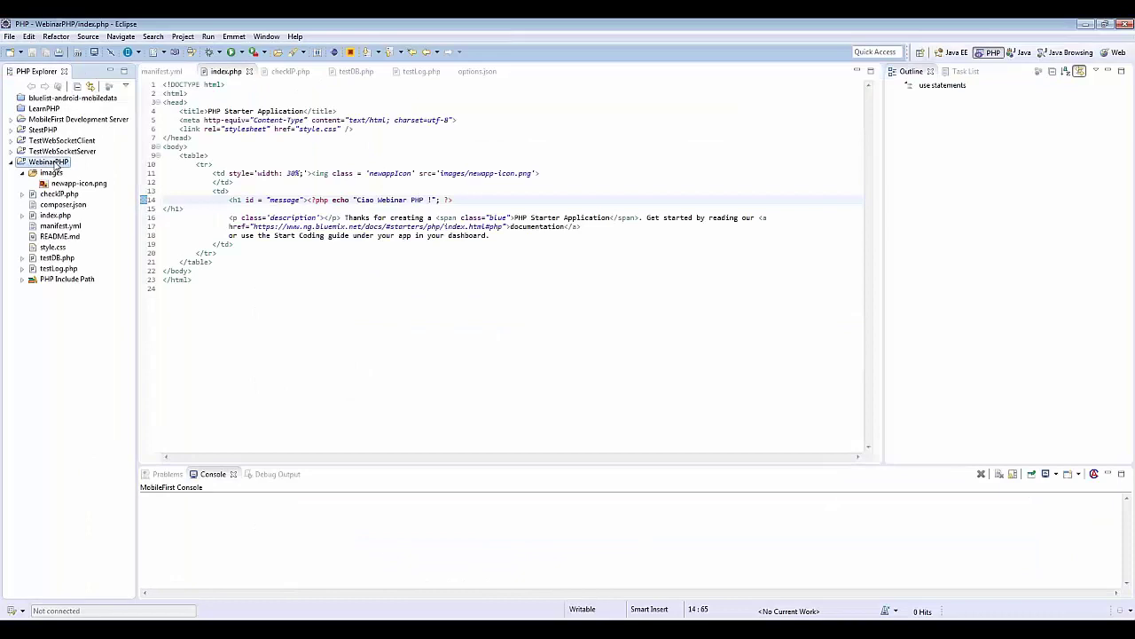
Step: Copy the WebinarPHP project's Location path from its Properties dialog
{"action": "right_click", "coordinate": [56, 165]}
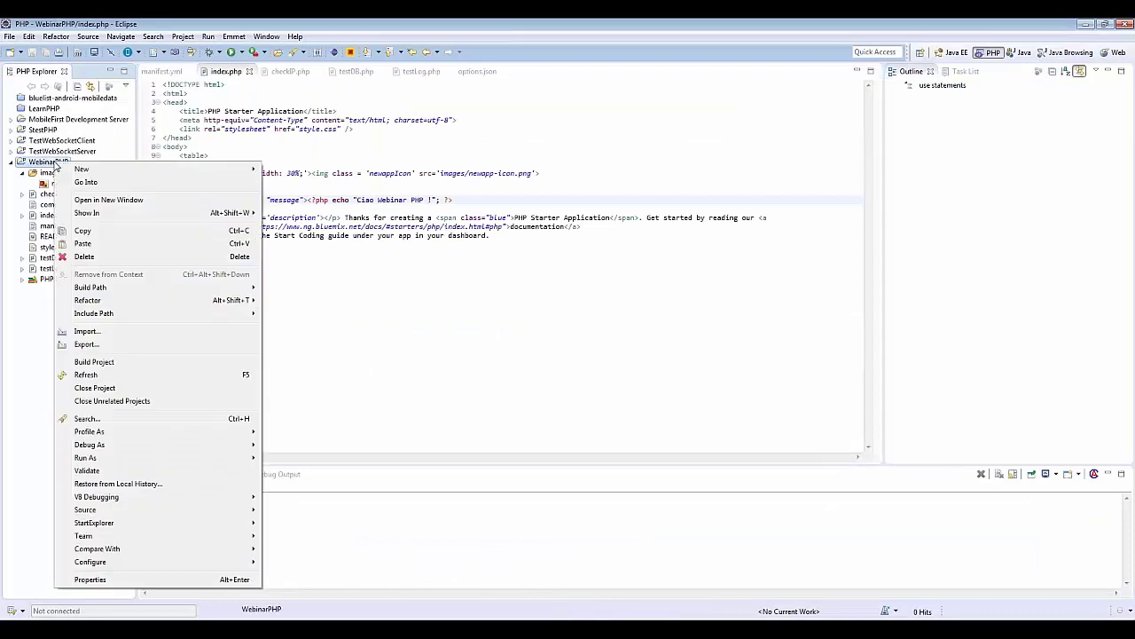
{"action": "left_click", "coordinate": [90, 579]}
{"action": "left_click_drag", "start_coordinate": [644, 172], "coordinate": [524, 171]}
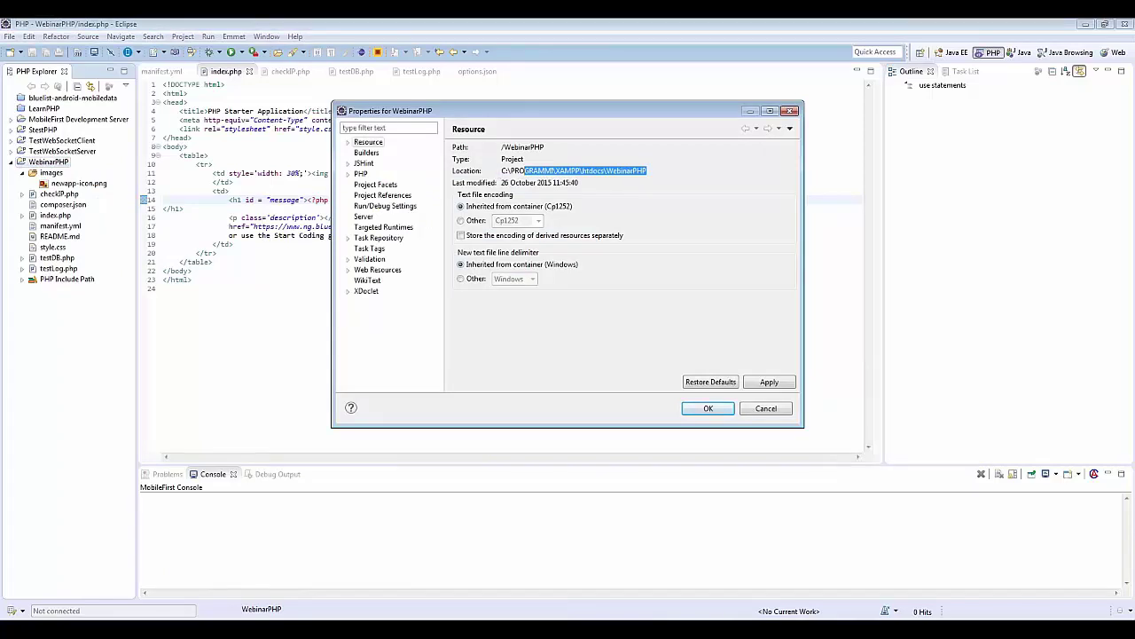
{"action": "left_click", "coordinate": [715, 408]}
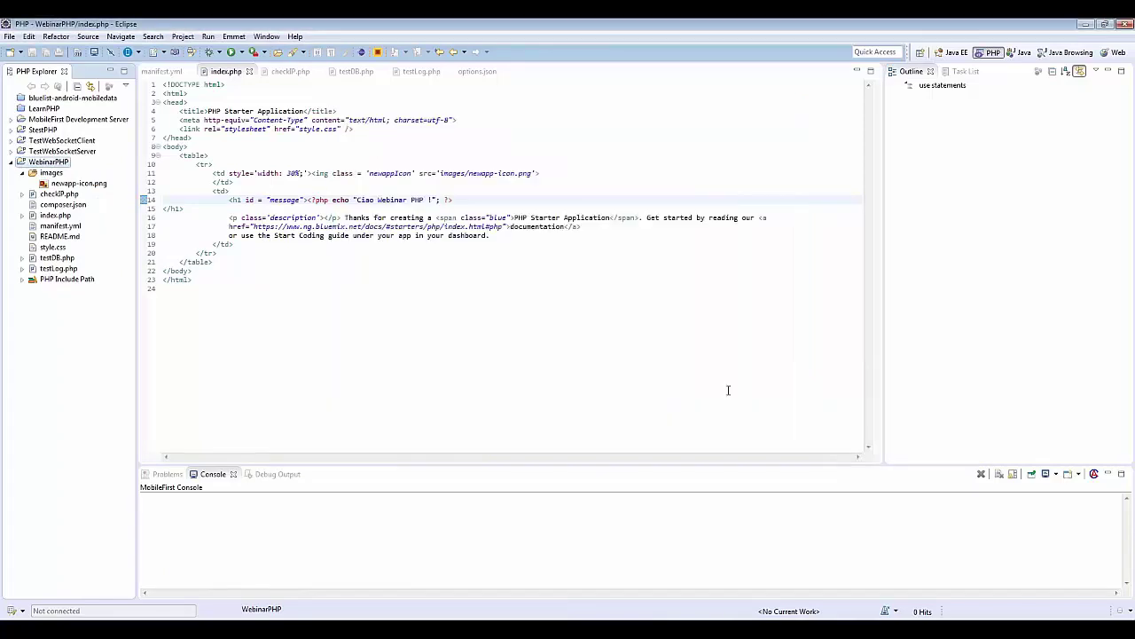
{"action": "key", "text": "super"}
Step: Open a Command Prompt, cd into the project folder and list its files
{"action": "type", "text": "cmd"}
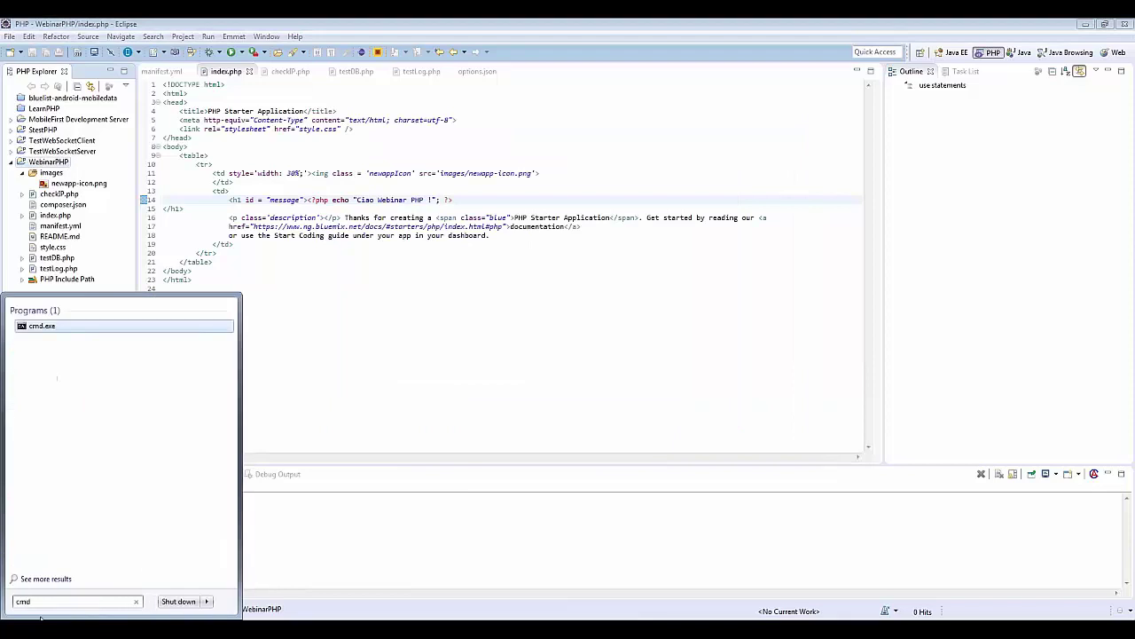
{"action": "key", "text": "Return"}
{"action": "right_click", "coordinate": [509, 253]}
{"action": "left_click", "coordinate": [542, 282]}
{"action": "key", "text": "Return"}
{"action": "type", "text": "dir"}
{"action": "key", "text": "Return"}
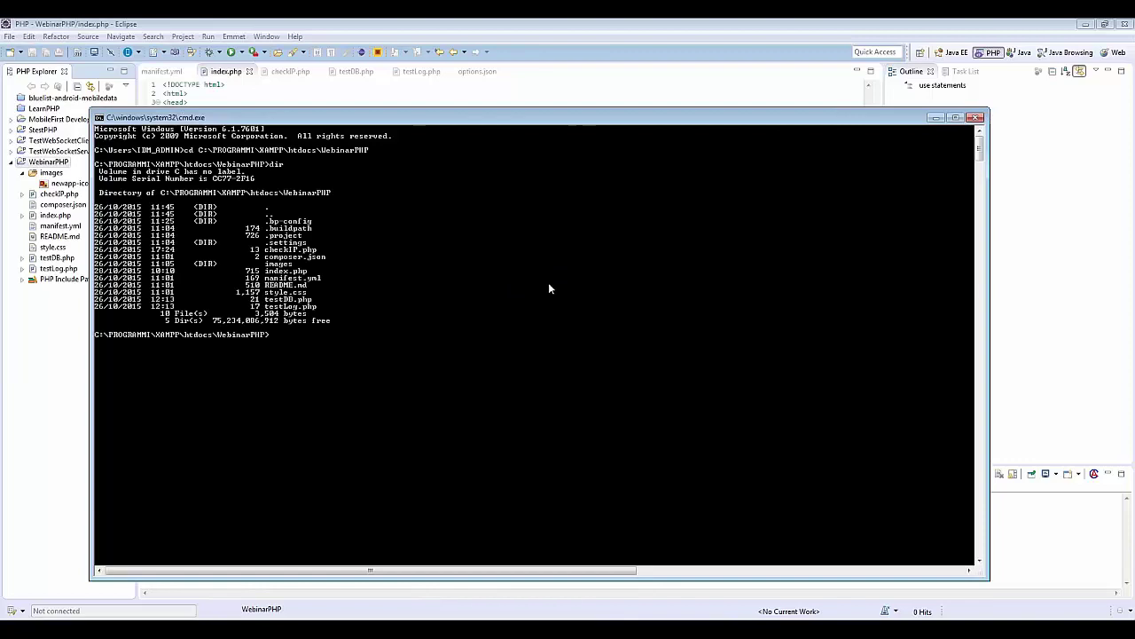
{"action": "left_click", "coordinate": [495, 86]}
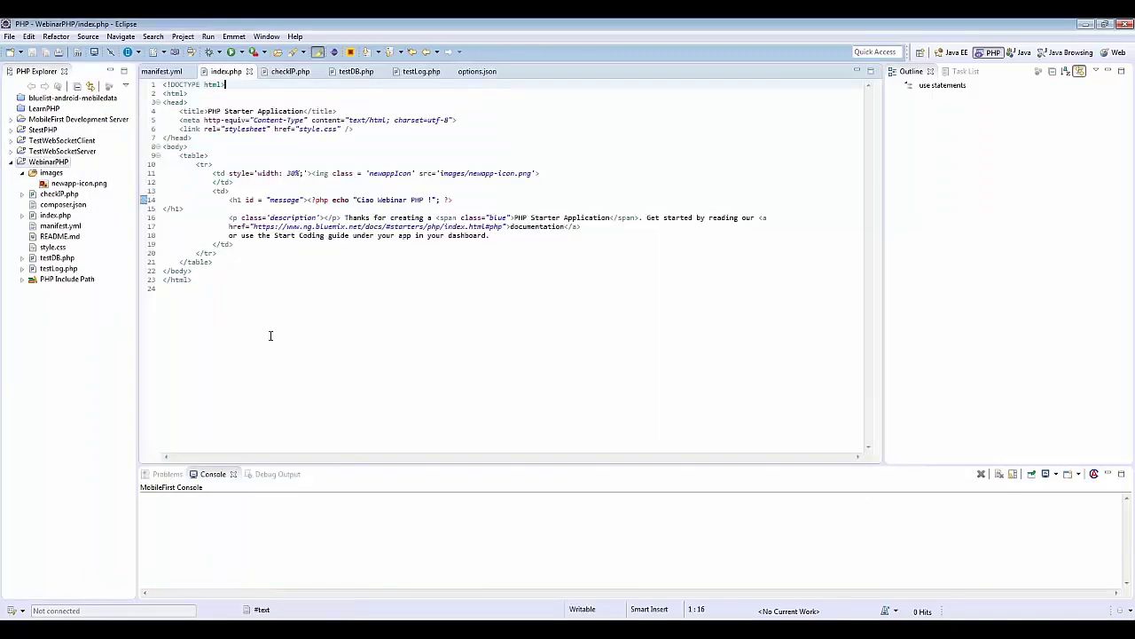
{"action": "key", "text": "alt+Tab"}
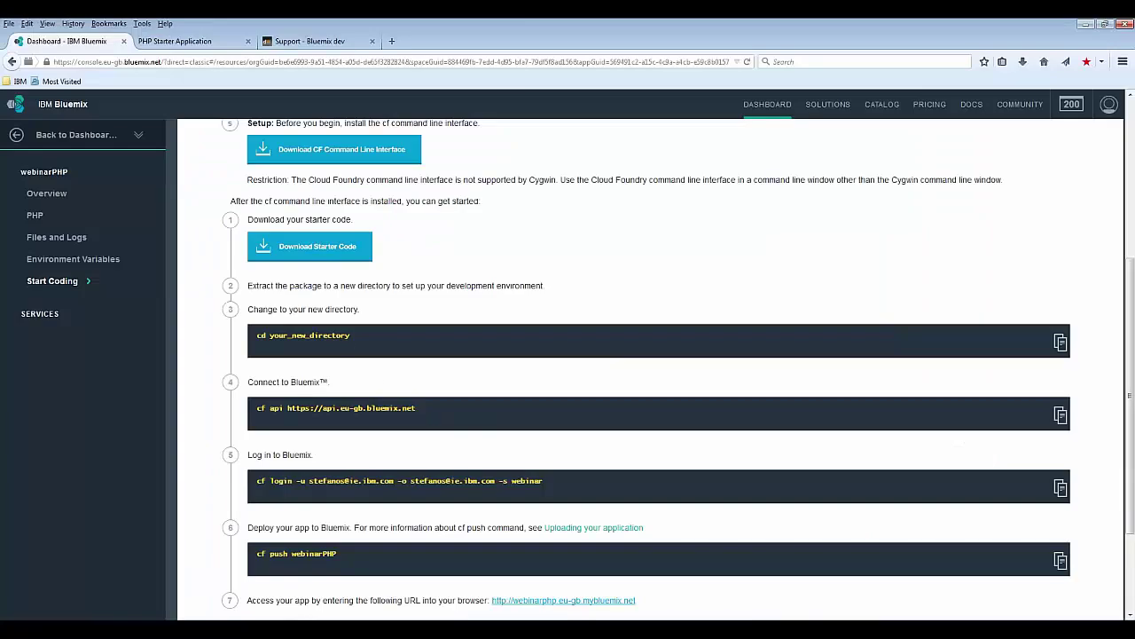
{"action": "triple_click", "coordinate": [258, 407]}
{"action": "key", "text": "ctrl+c"}
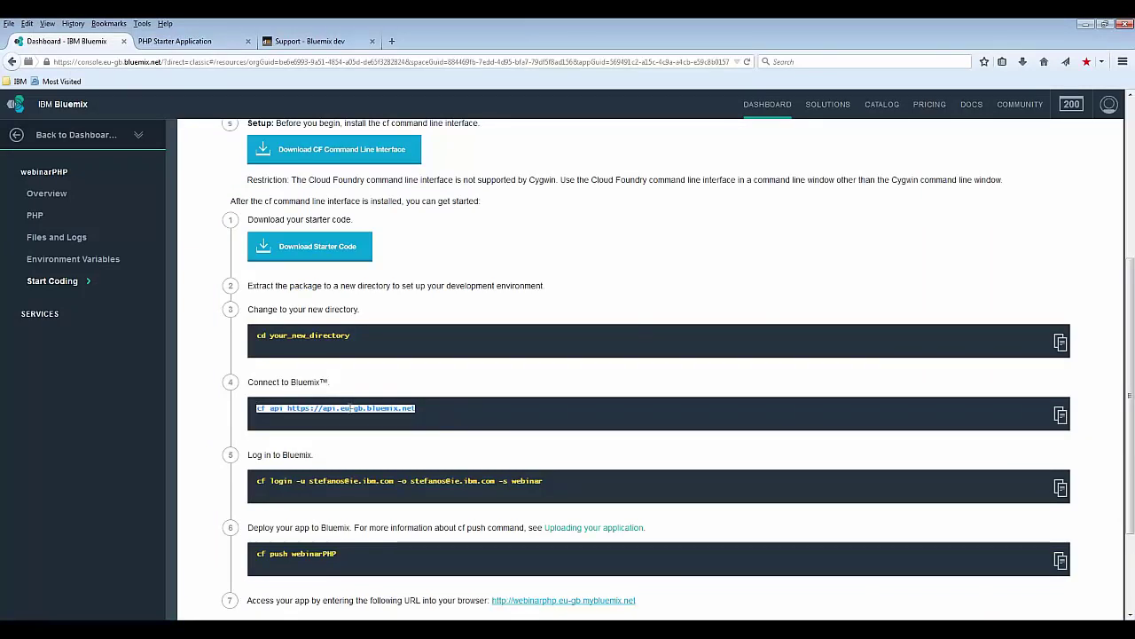
{"action": "key", "text": "alt+Tab"}
{"action": "right_click", "coordinate": [360, 396]}
{"action": "left_click", "coordinate": [390, 428]}
{"action": "key", "text": "Return"}
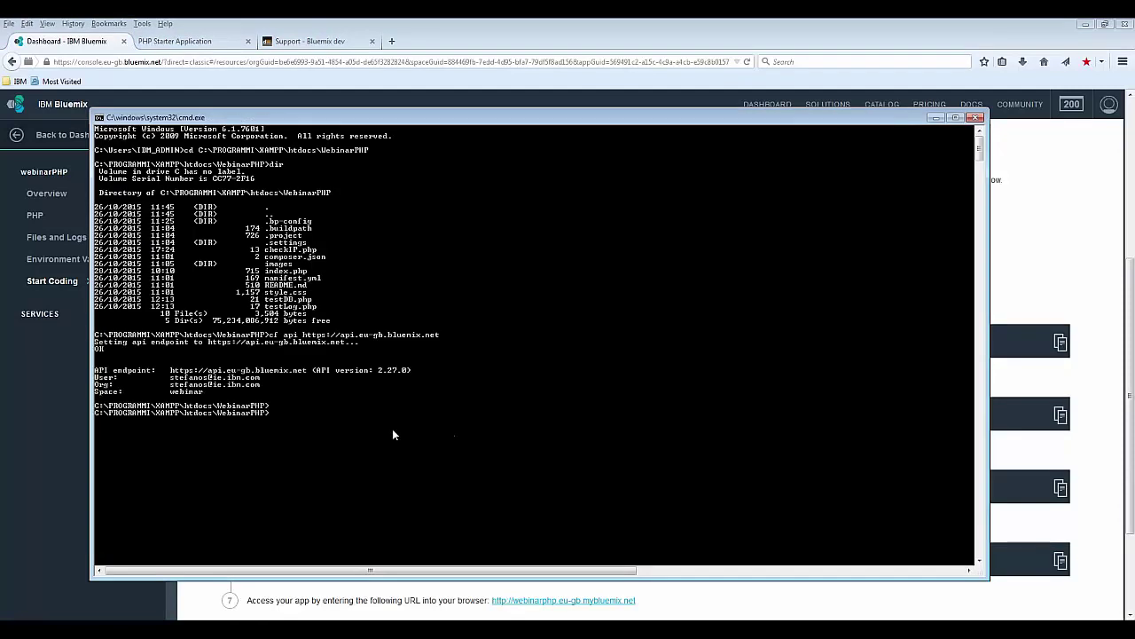
Step: Run the copied cf login command and enter the account password
{"action": "key", "text": "alt+Tab"}
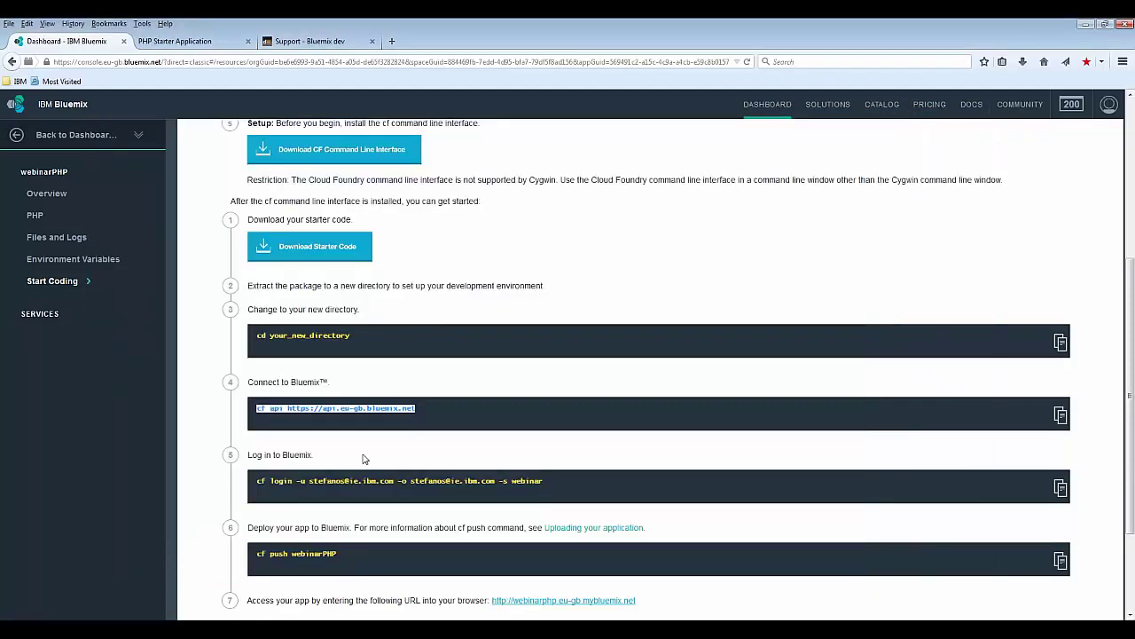
{"action": "left_click_drag", "start_coordinate": [543, 481], "coordinate": [256, 481]}
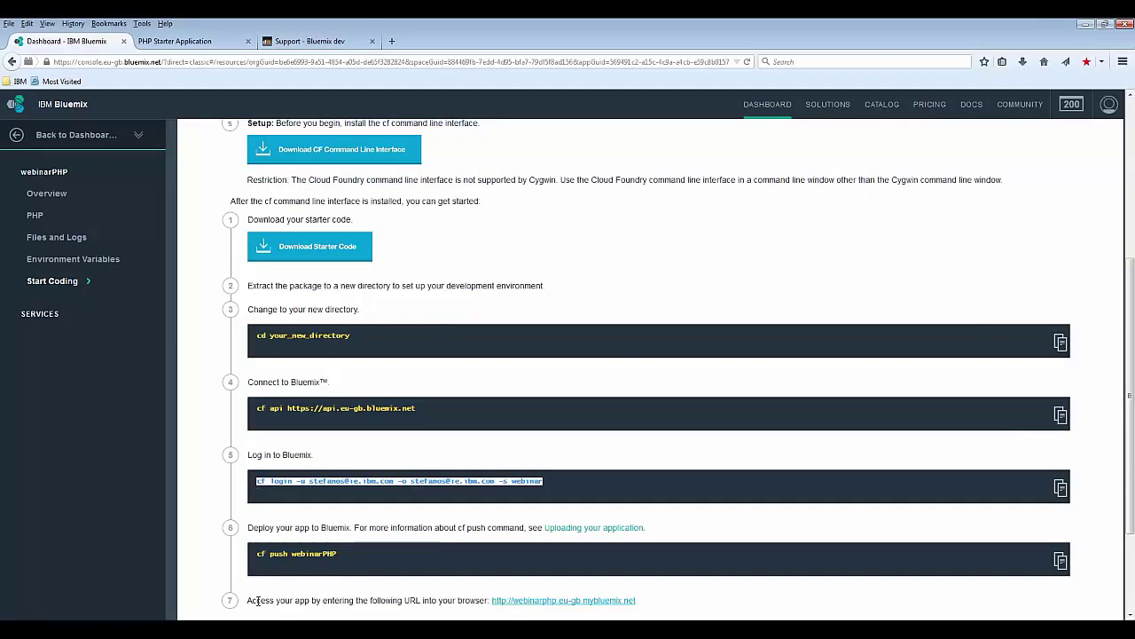
{"action": "key", "text": "ctrl+c"}
{"action": "key", "text": "alt+Tab"}
{"action": "right_click", "coordinate": [382, 478]}
{"action": "left_click", "coordinate": [411, 514]}
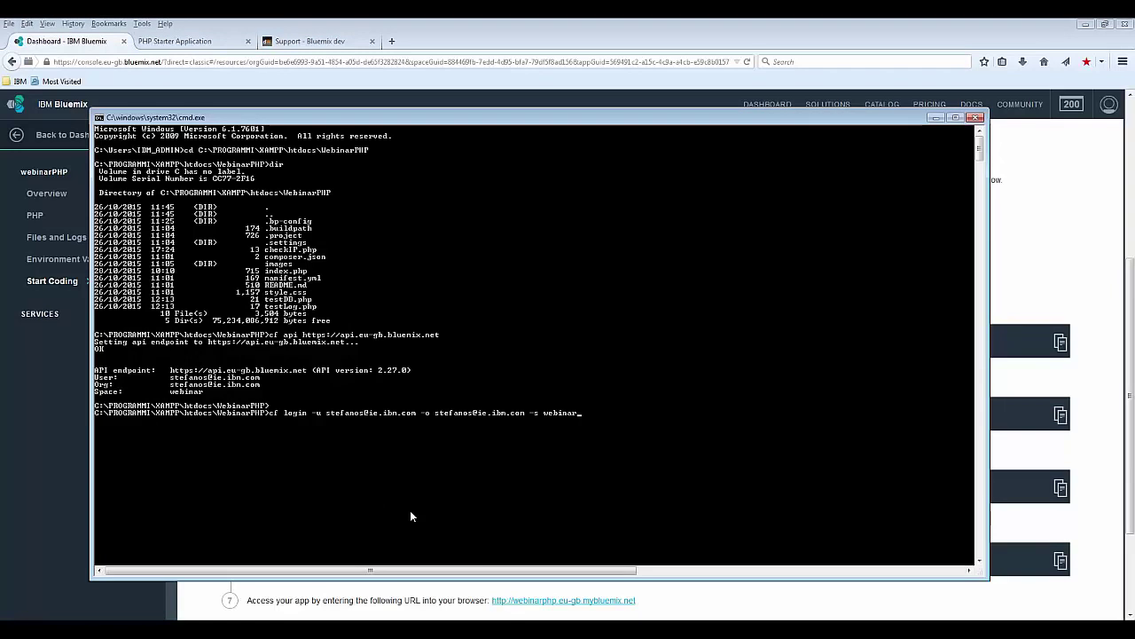
{"action": "key", "text": "Return"}
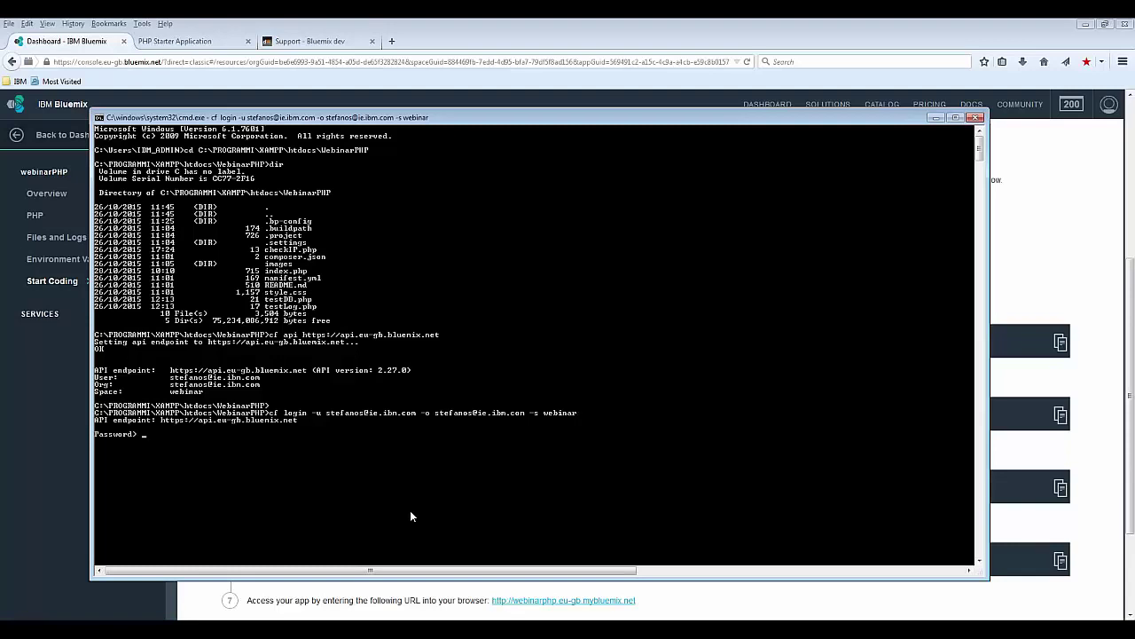
{"action": "key", "text": "Return"}
Step: Run cf push to upload webinarPHP's files to Bluemix
{"action": "left_click", "coordinate": [384, 615]}
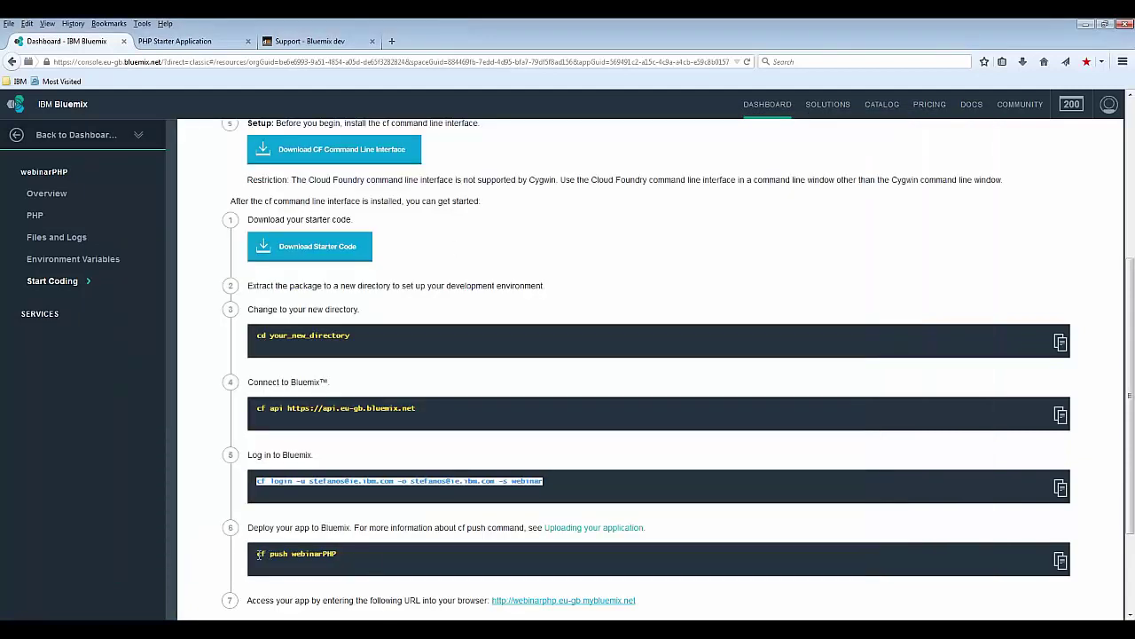
{"action": "left_click", "coordinate": [354, 555]}
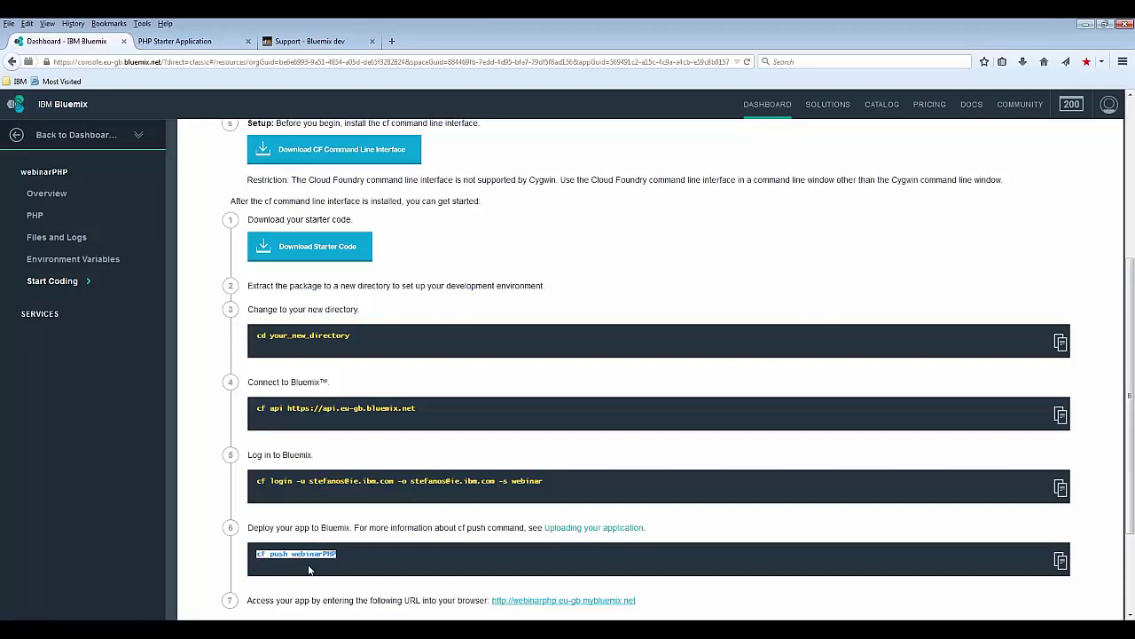
{"action": "key", "text": "alt+Tab"}
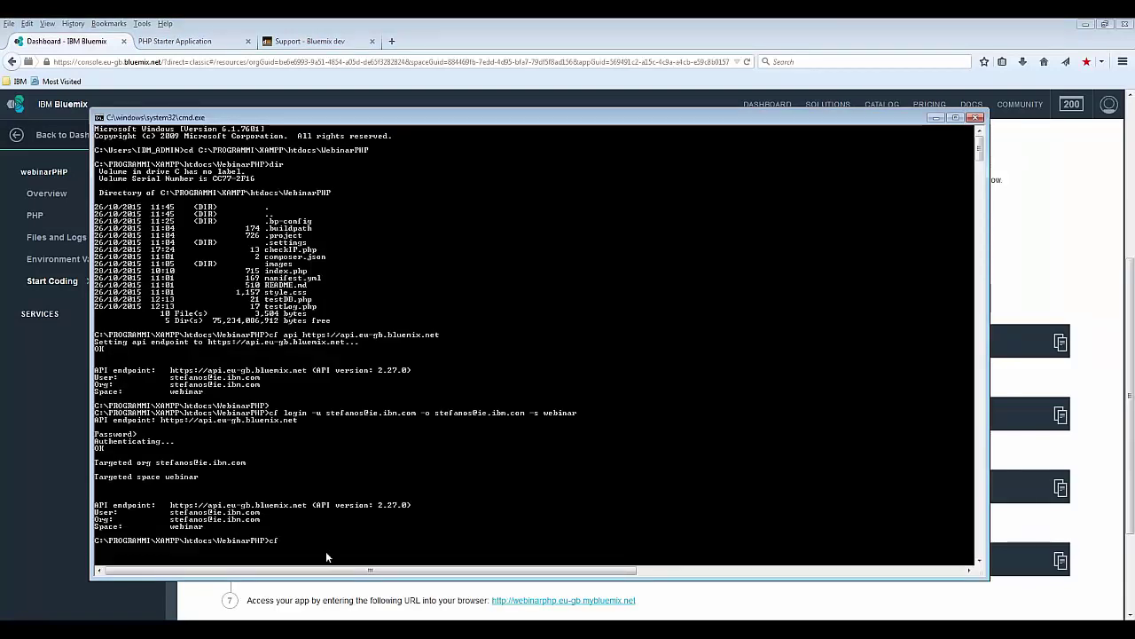
{"action": "type", "text": "cf push"}
{"action": "key", "text": "Return"}
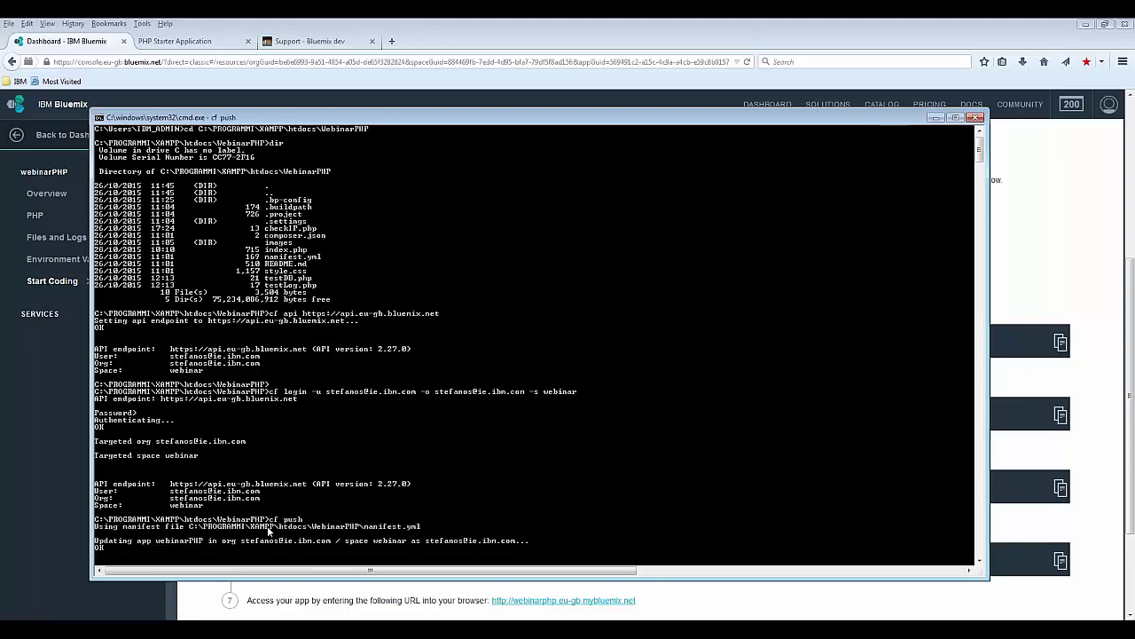
{"action": "left_click", "coordinate": [446, 22]}
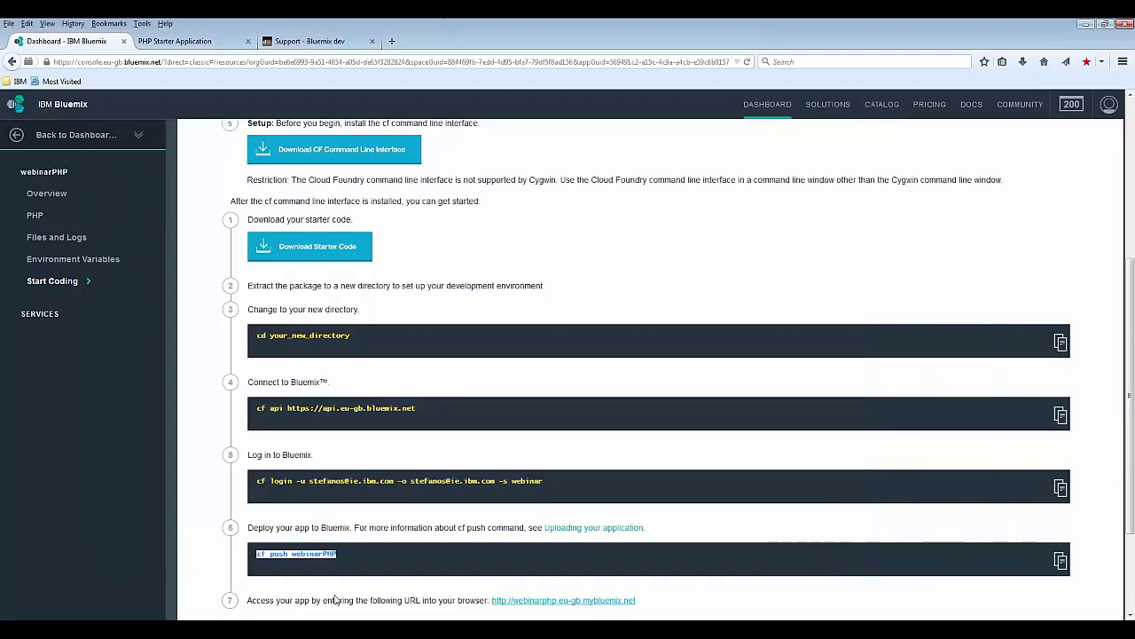
{"action": "key", "text": "alt+Tab"}
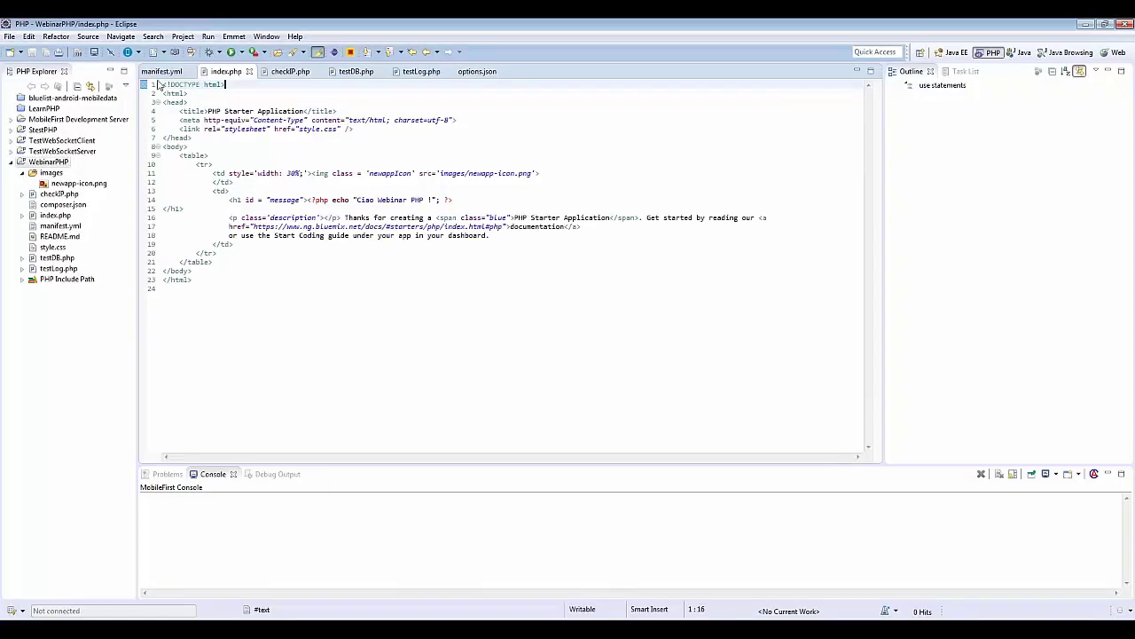
Step: Review manifest.yml: domain eu-gb.mybluemix.net, name webinarPHP, host webinarphp, disk quota, 1 instance, 128M memory
{"action": "left_click", "coordinate": [160, 72]}
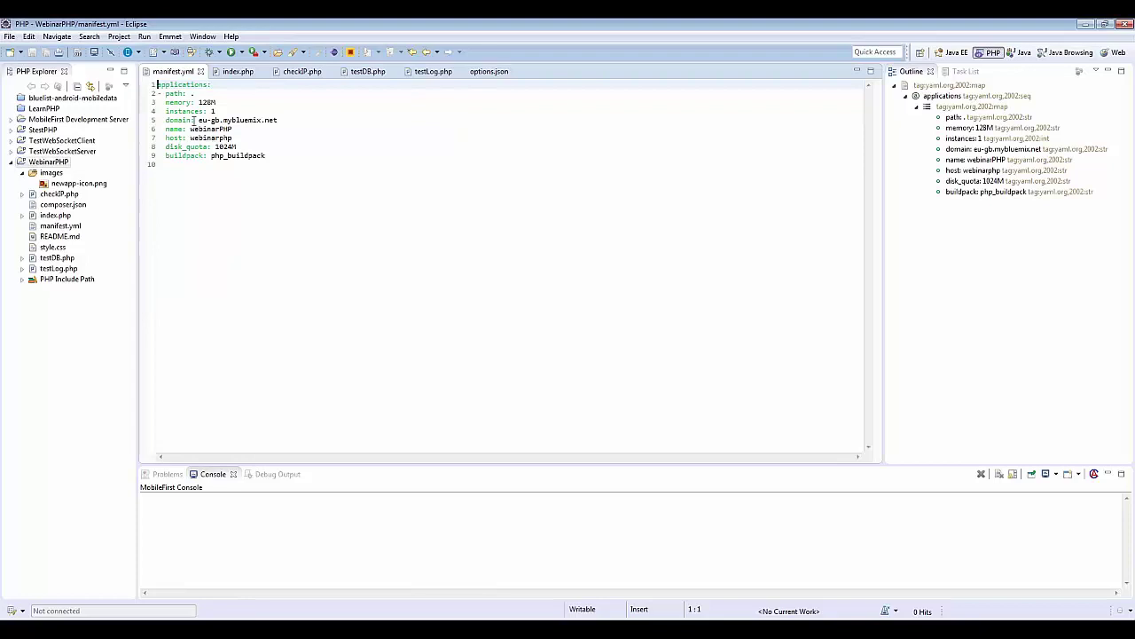
{"action": "left_click_drag", "start_coordinate": [277, 120], "coordinate": [199, 120]}
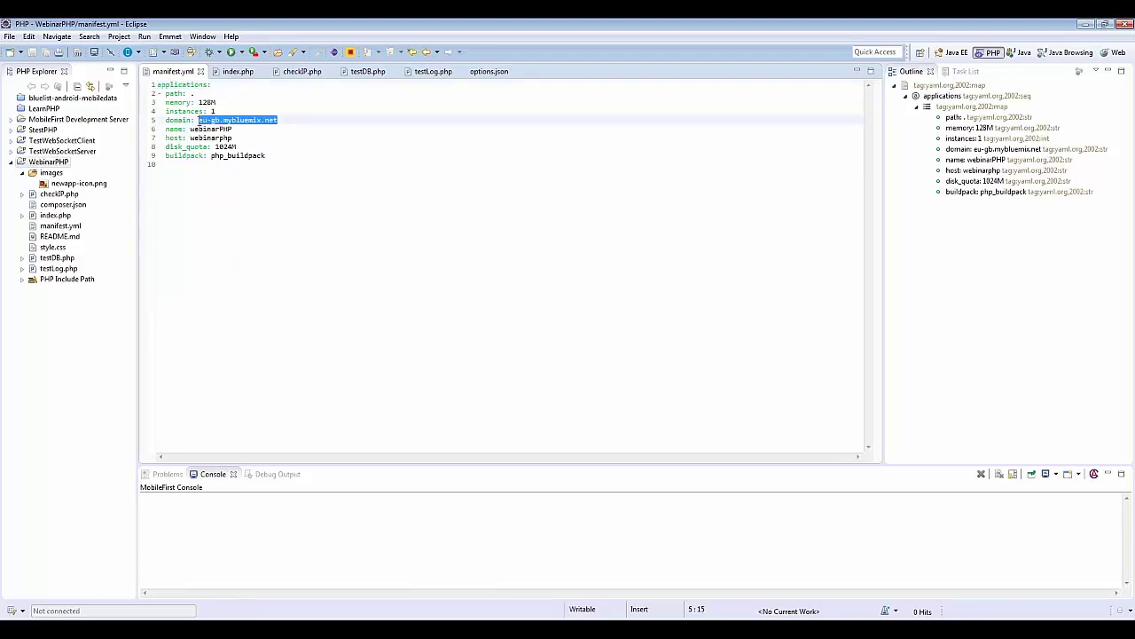
{"action": "double_click", "coordinate": [210, 129]}
{"action": "left_click", "coordinate": [208, 139]}
{"action": "double_click", "coordinate": [209, 139]}
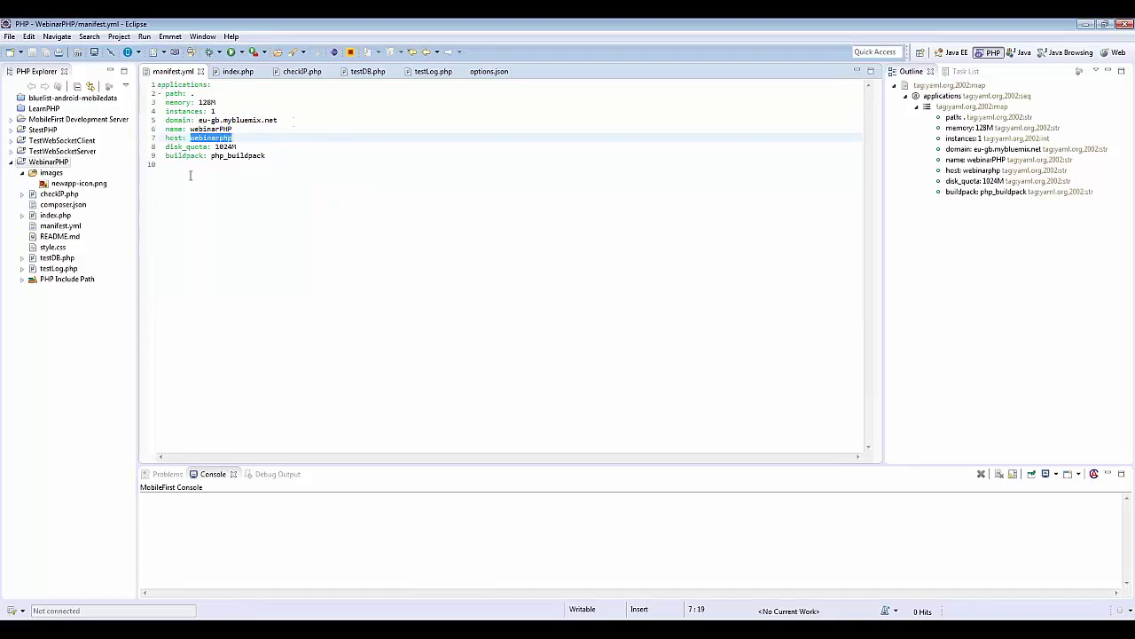
{"action": "double_click", "coordinate": [189, 147]}
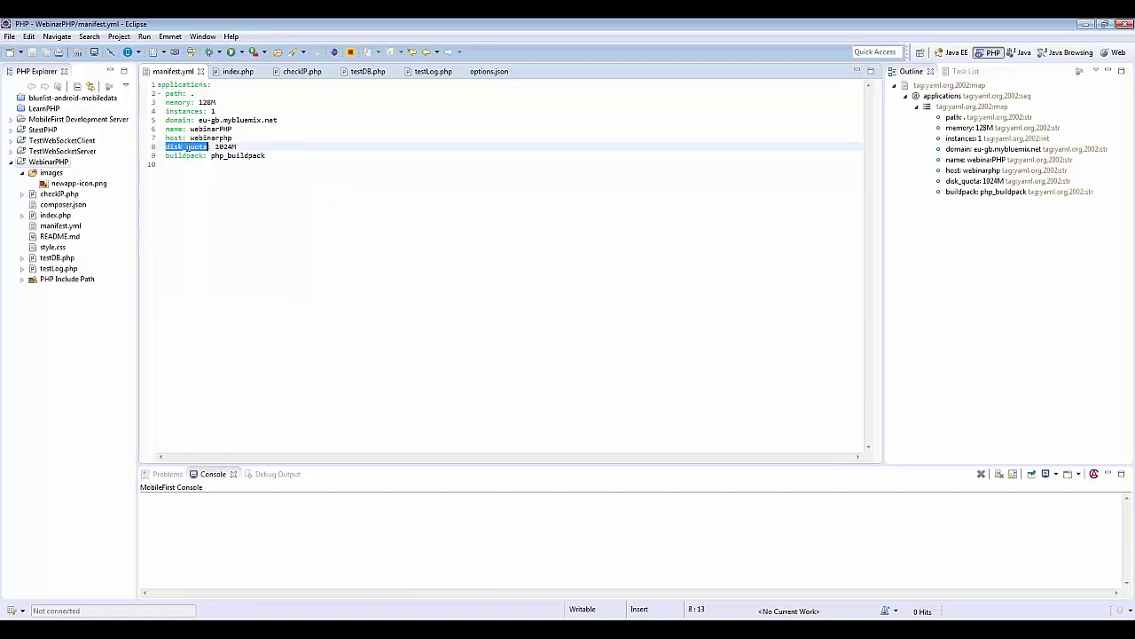
{"action": "double_click", "coordinate": [182, 111]}
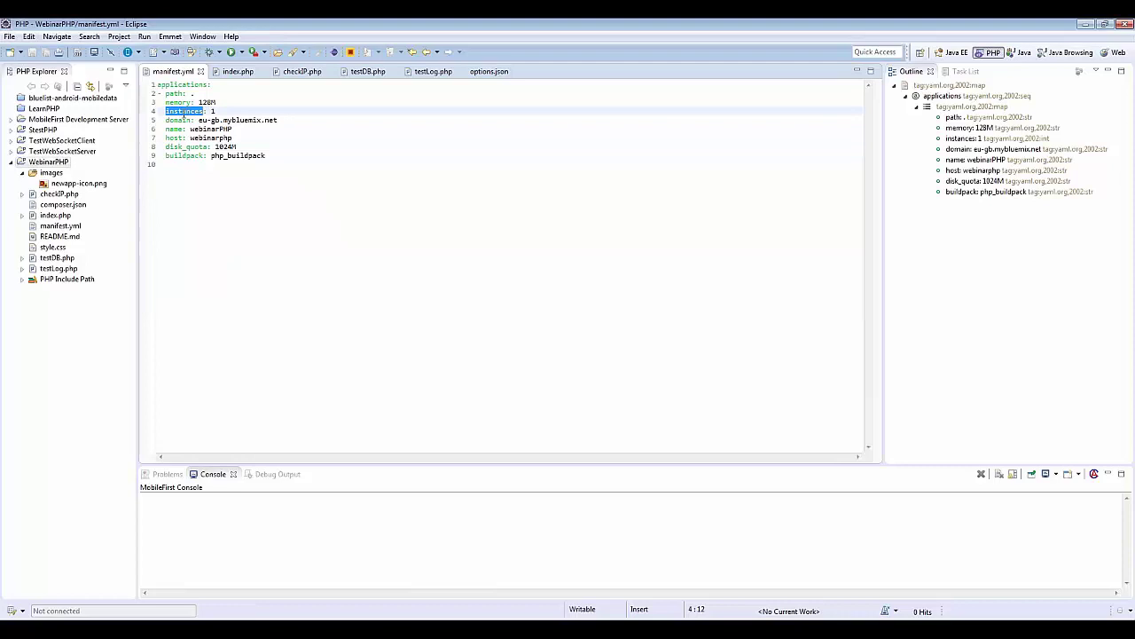
{"action": "double_click", "coordinate": [174, 102]}
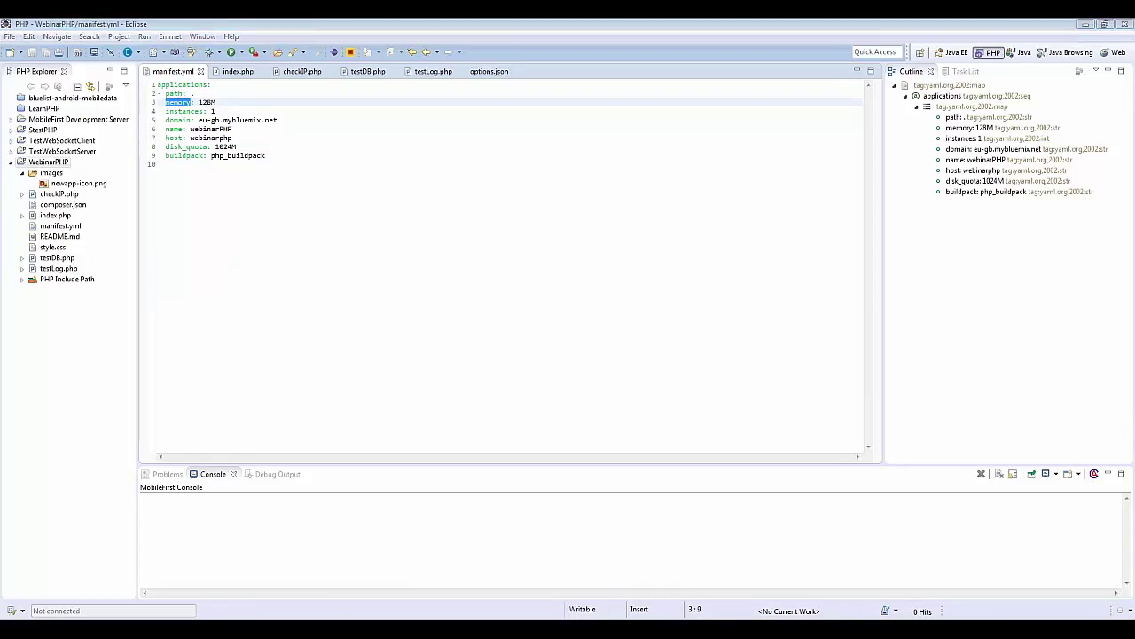
{"action": "key", "text": "alt+Tab"}
{"action": "scroll", "coordinate": [222, 286], "scroll_direction": "up", "scroll_amount": 5}
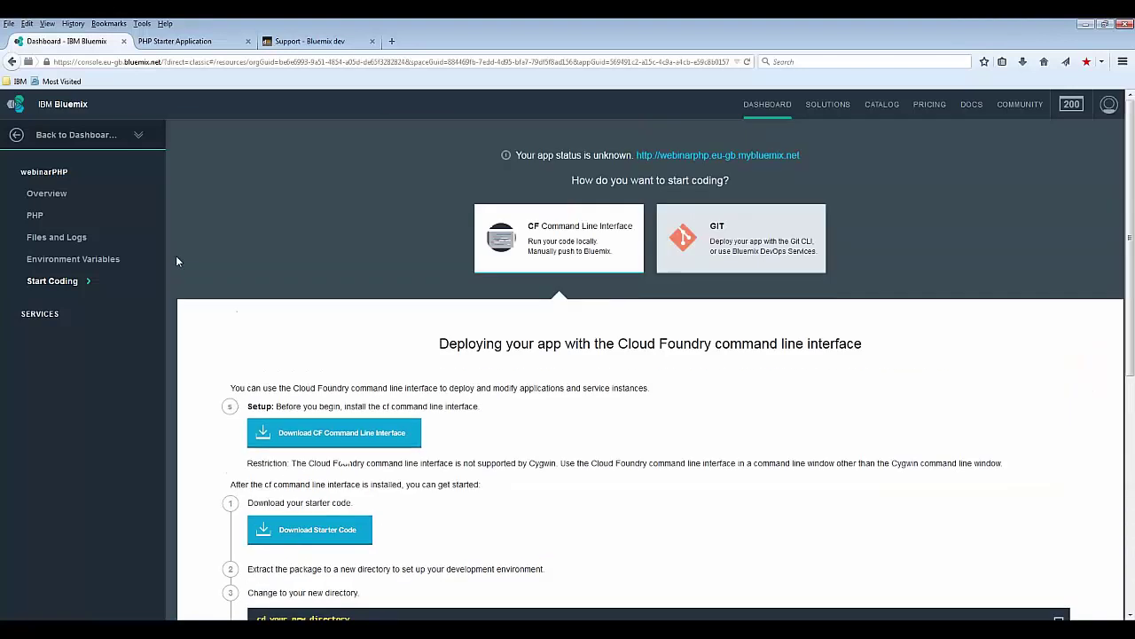
Step: Inspect webinarPHP's overview and routes without changes, then check the cf push output console
{"action": "left_click", "coordinate": [73, 198]}
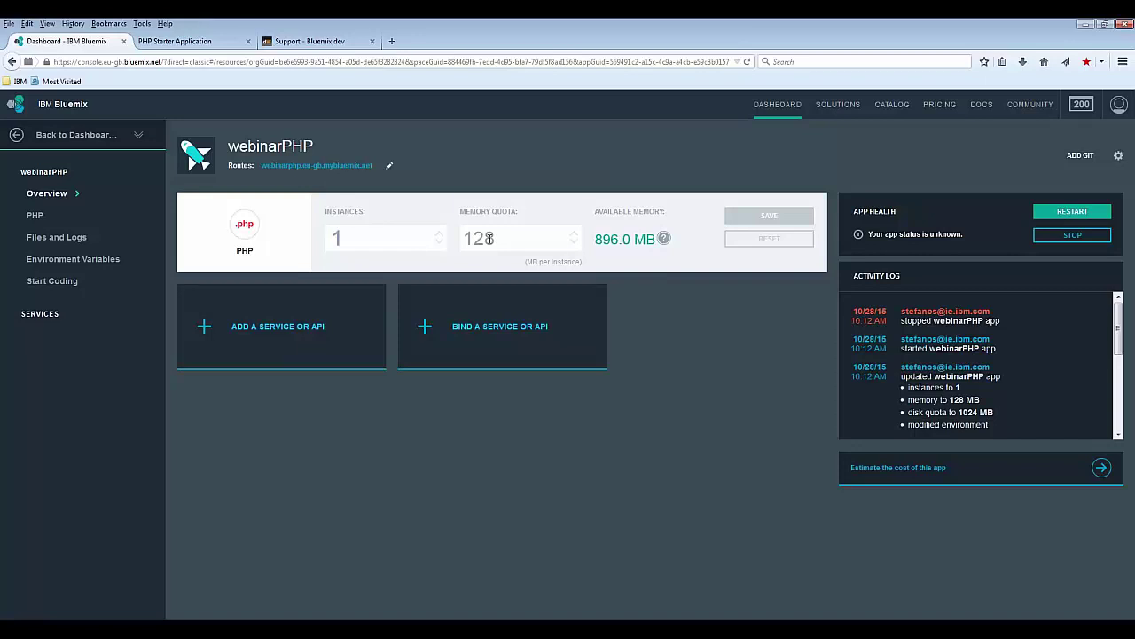
{"action": "left_click", "coordinate": [389, 169]}
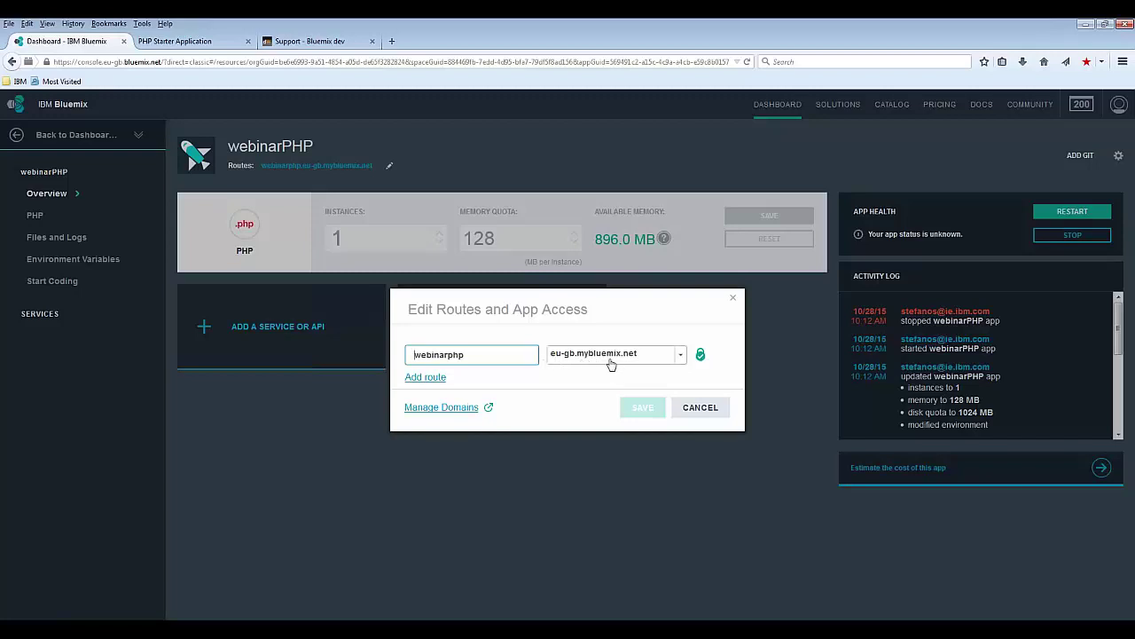
{"action": "left_click", "coordinate": [700, 408]}
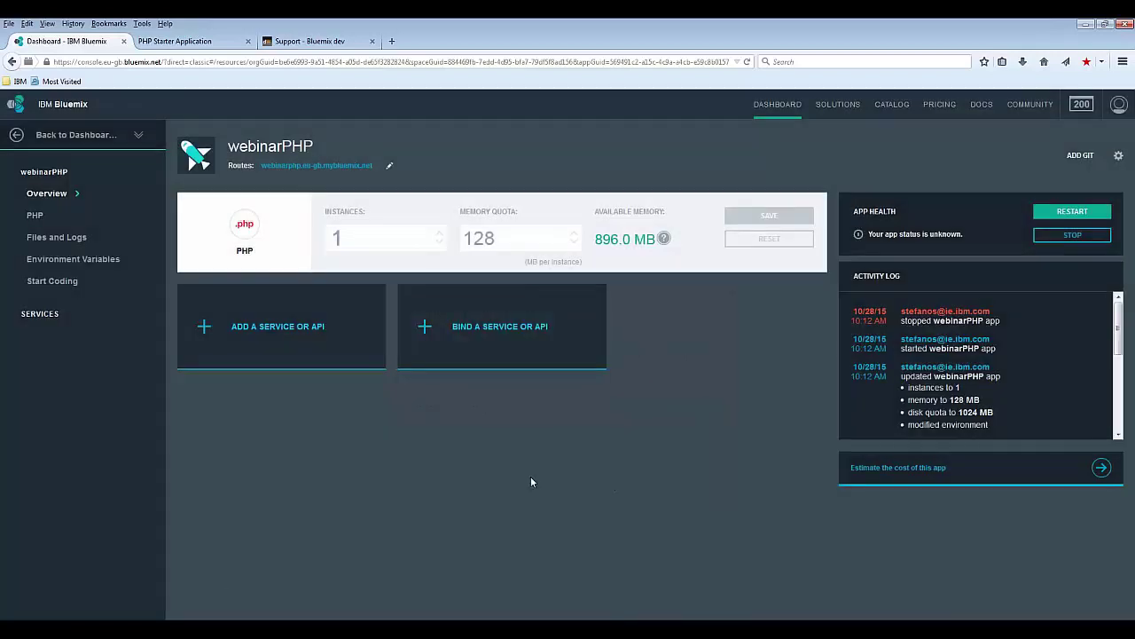
{"action": "key", "text": "alt+Tab"}
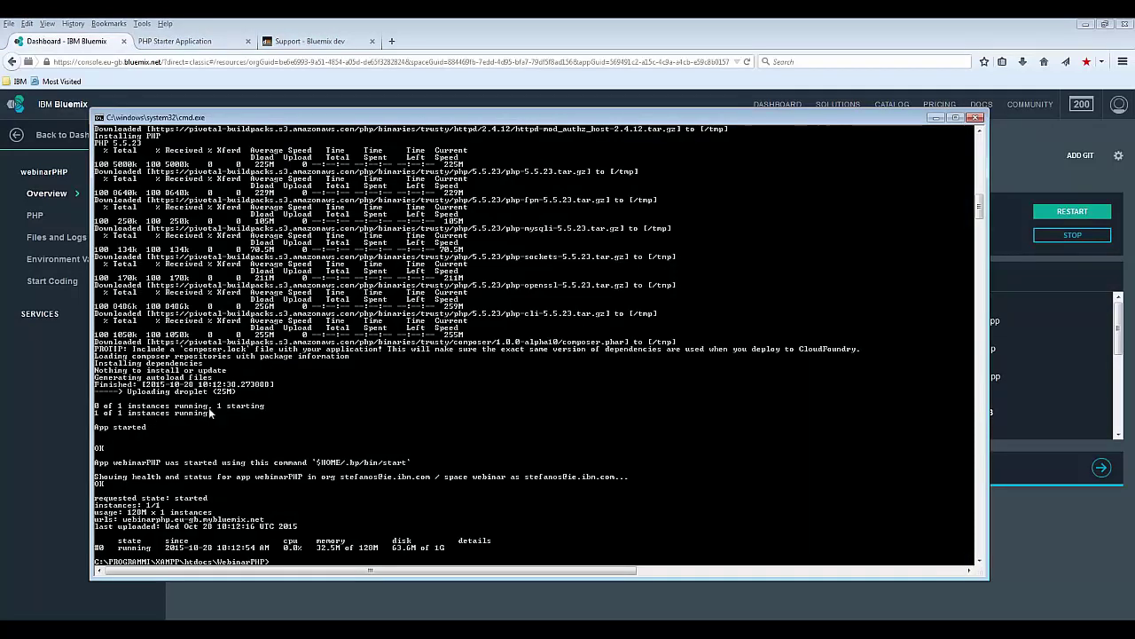
Step: Reload the live webinarPHP page to show 'Ciao Webinar PHP !', then return to the Bluemix dashboard
{"action": "left_click", "coordinate": [503, 22]}
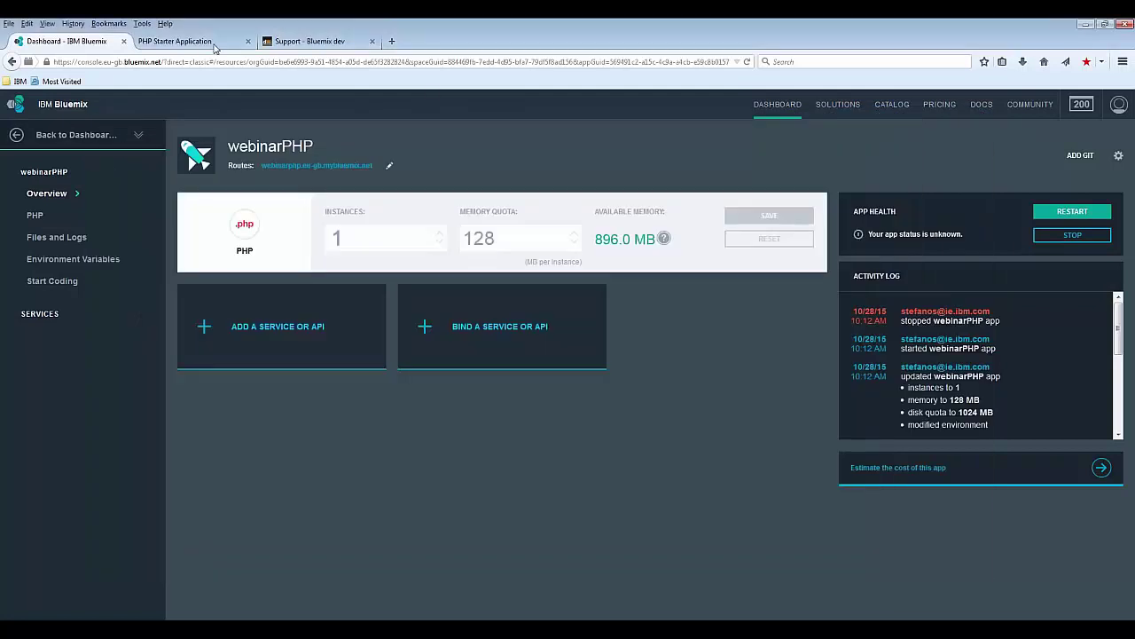
{"action": "key", "text": "ctrl+Tab"}
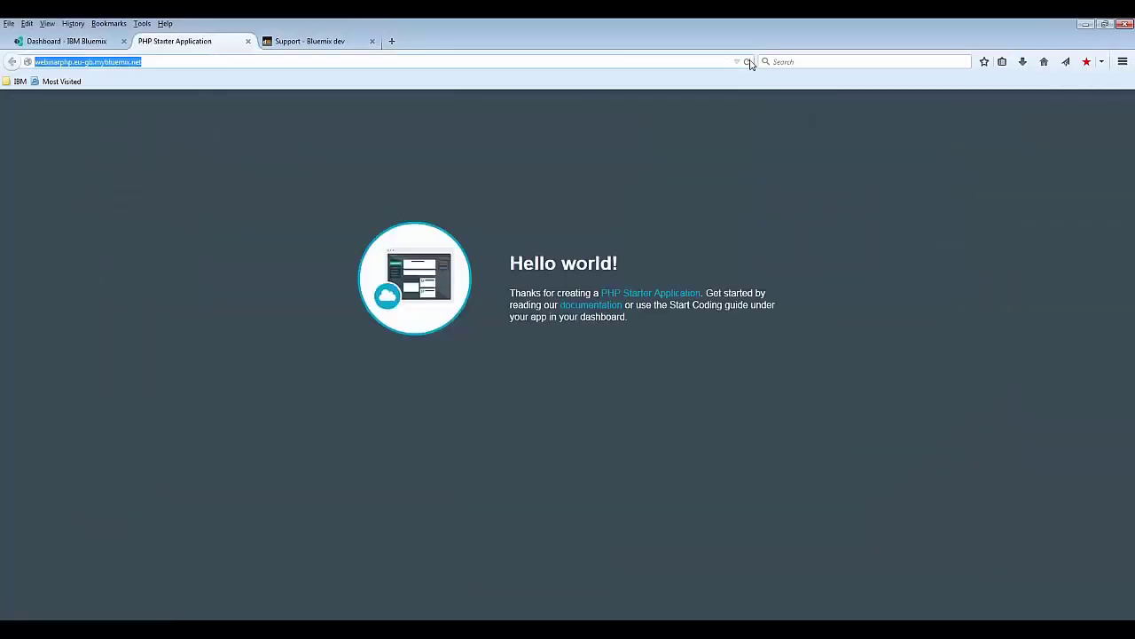
{"action": "left_click", "coordinate": [747, 62]}
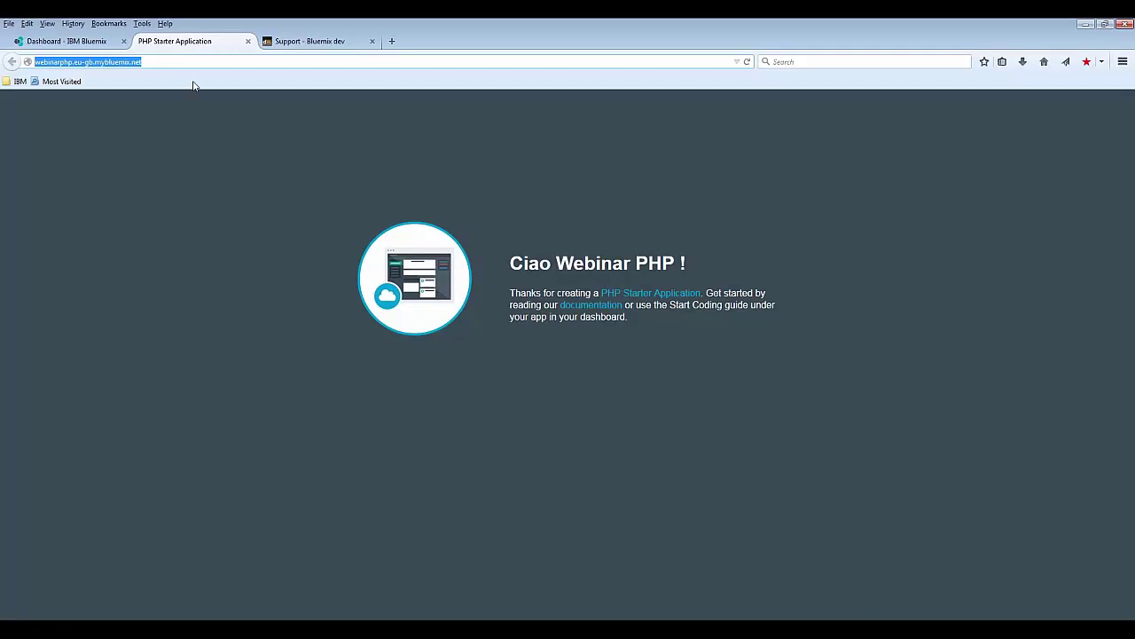
{"action": "left_click", "coordinate": [86, 45]}
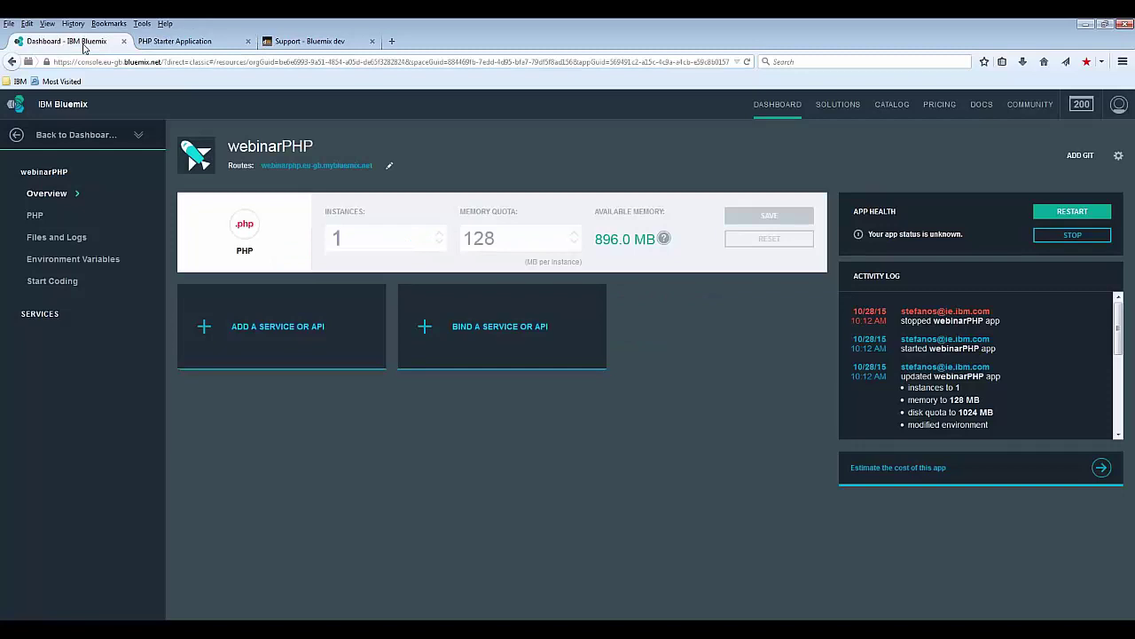
Step: Create a ClearDB MySQL Database from Data and Analytics on the free Spark DB plan, then restage webinarPHP
{"action": "left_click", "coordinate": [205, 328]}
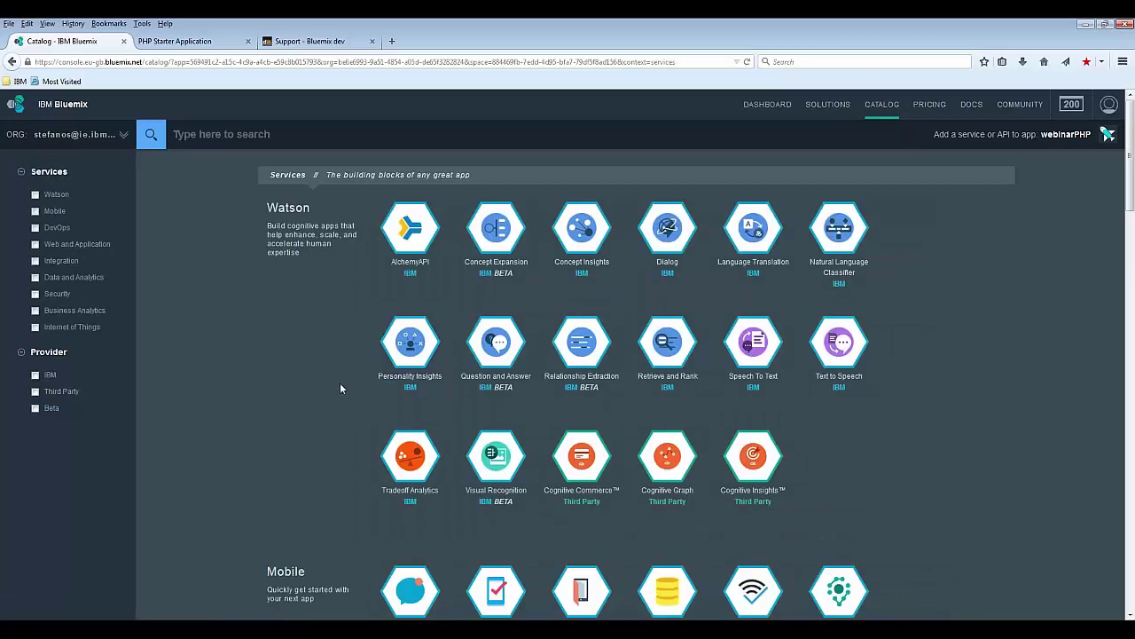
{"action": "scroll", "coordinate": [327, 365], "scroll_direction": "down", "scroll_amount": 1}
{"action": "scroll", "coordinate": [326, 365], "scroll_direction": "down", "scroll_amount": 5}
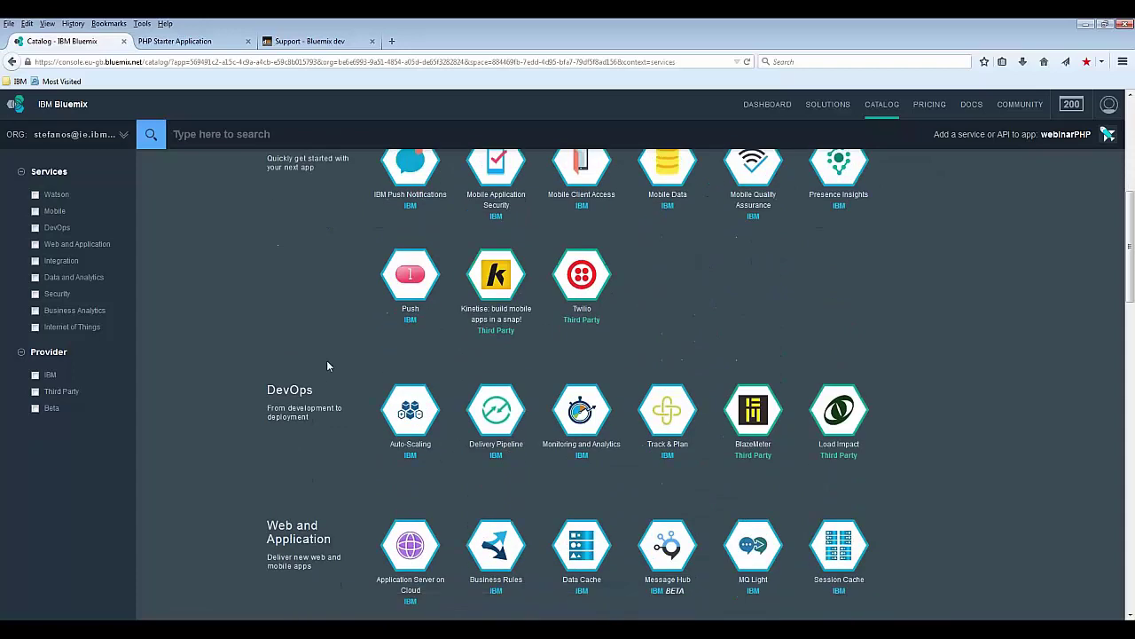
{"action": "scroll", "coordinate": [327, 365], "scroll_direction": "down", "scroll_amount": 5}
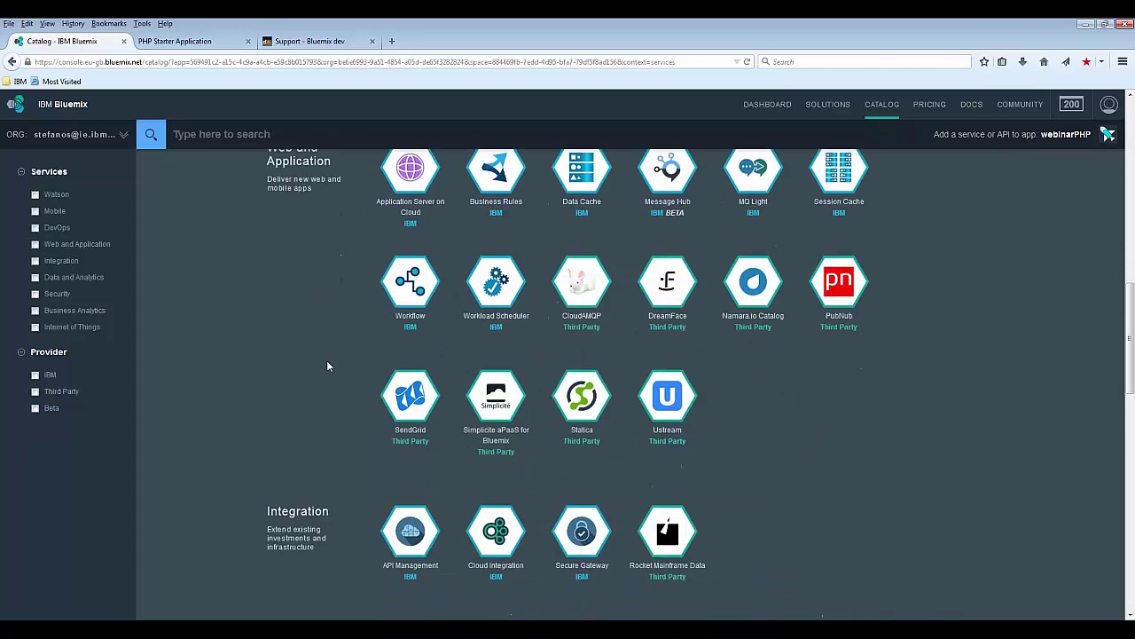
{"action": "scroll", "coordinate": [327, 366], "scroll_direction": "down", "scroll_amount": 3}
{"action": "mouse_move", "coordinate": [494, 375]}
{"action": "scroll", "coordinate": [370, 405], "scroll_direction": "down", "scroll_amount": 2}
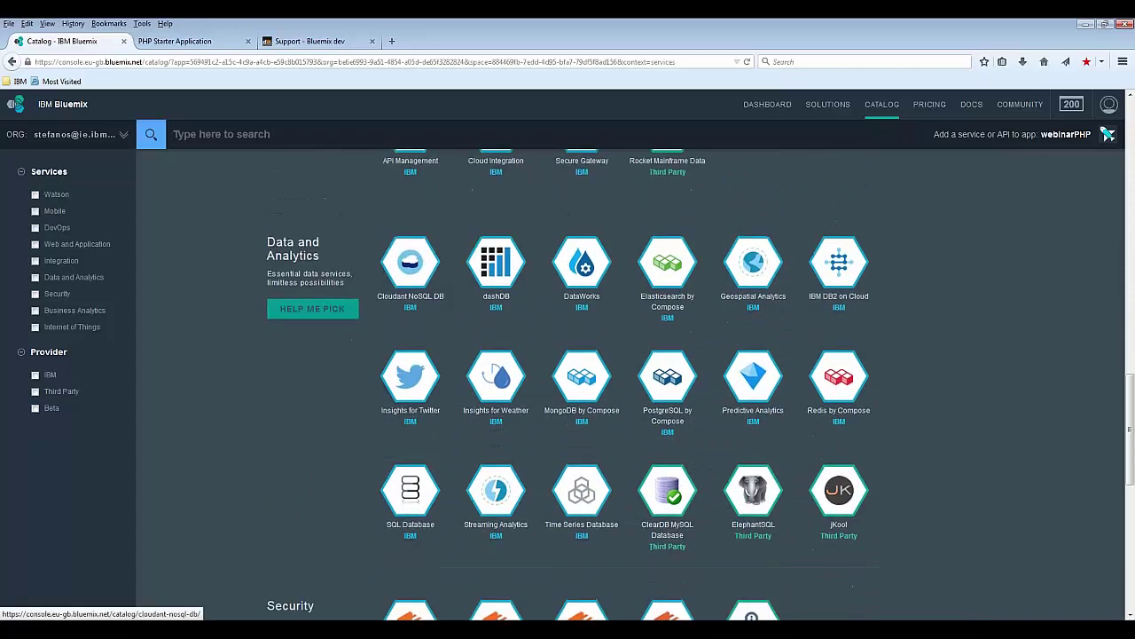
{"action": "scroll", "coordinate": [669, 371], "scroll_direction": "down", "scroll_amount": 1}
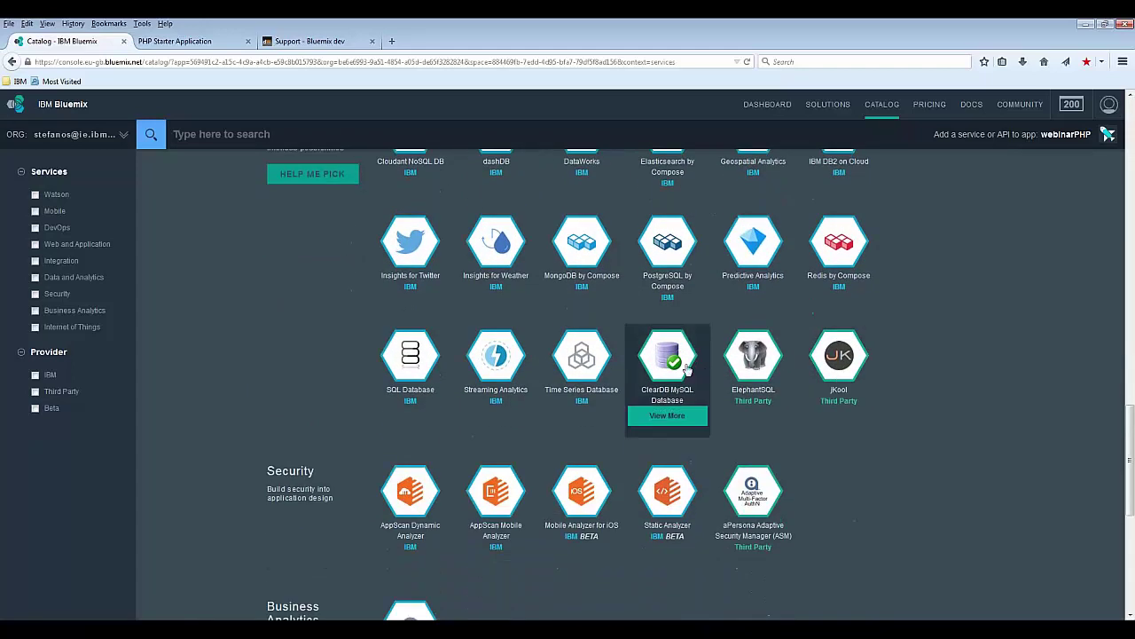
{"action": "left_click", "coordinate": [669, 369]}
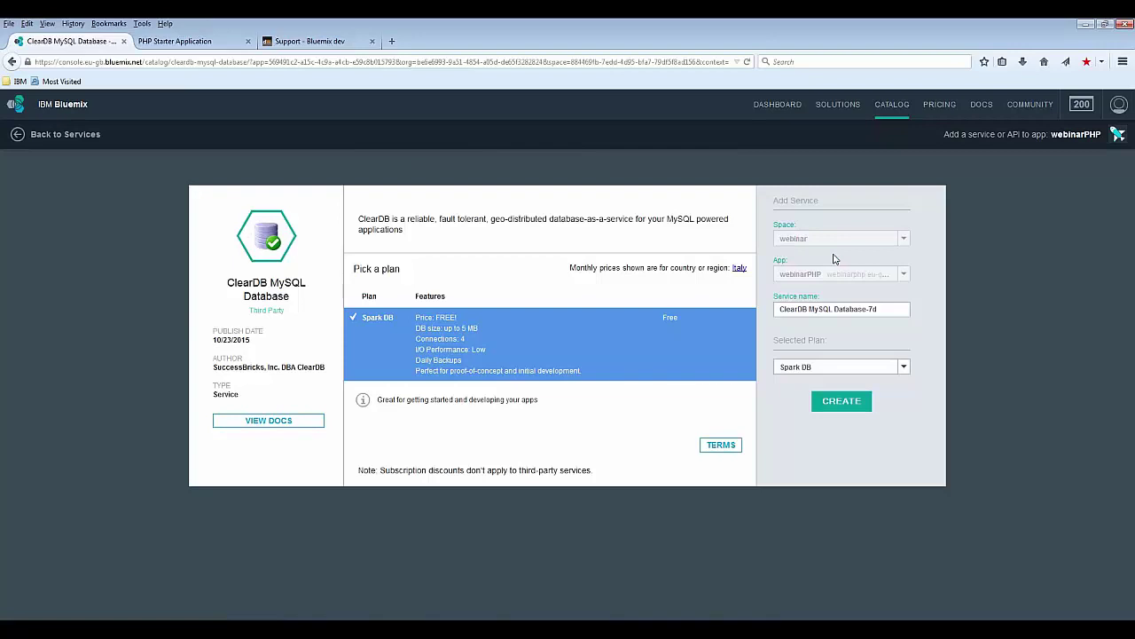
{"action": "left_click", "coordinate": [835, 404]}
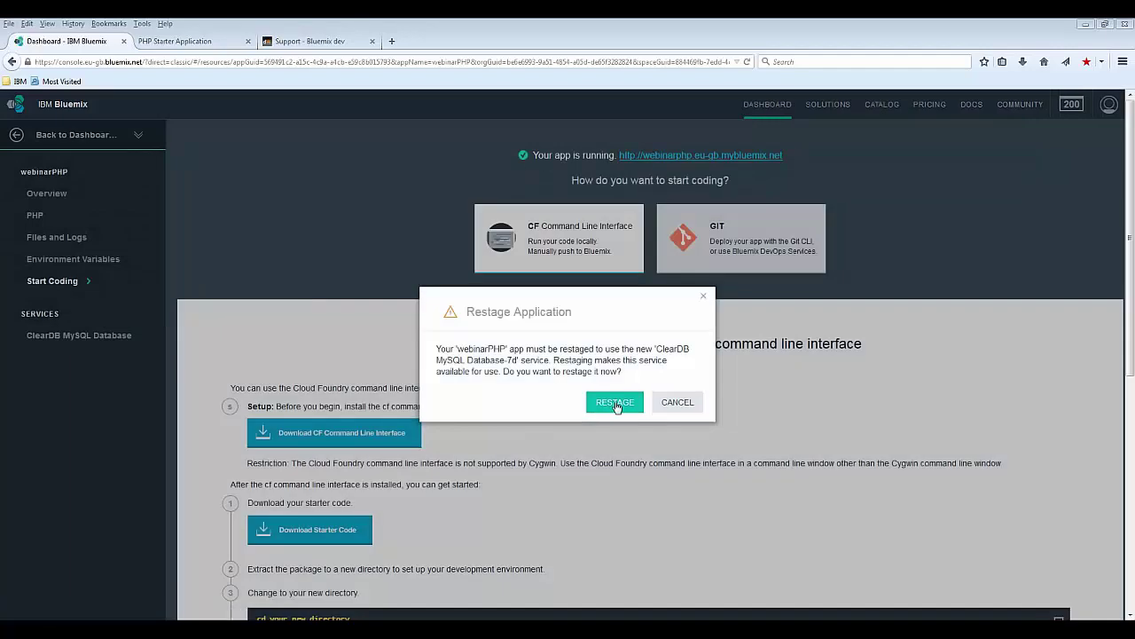
{"action": "left_click", "coordinate": [616, 404]}
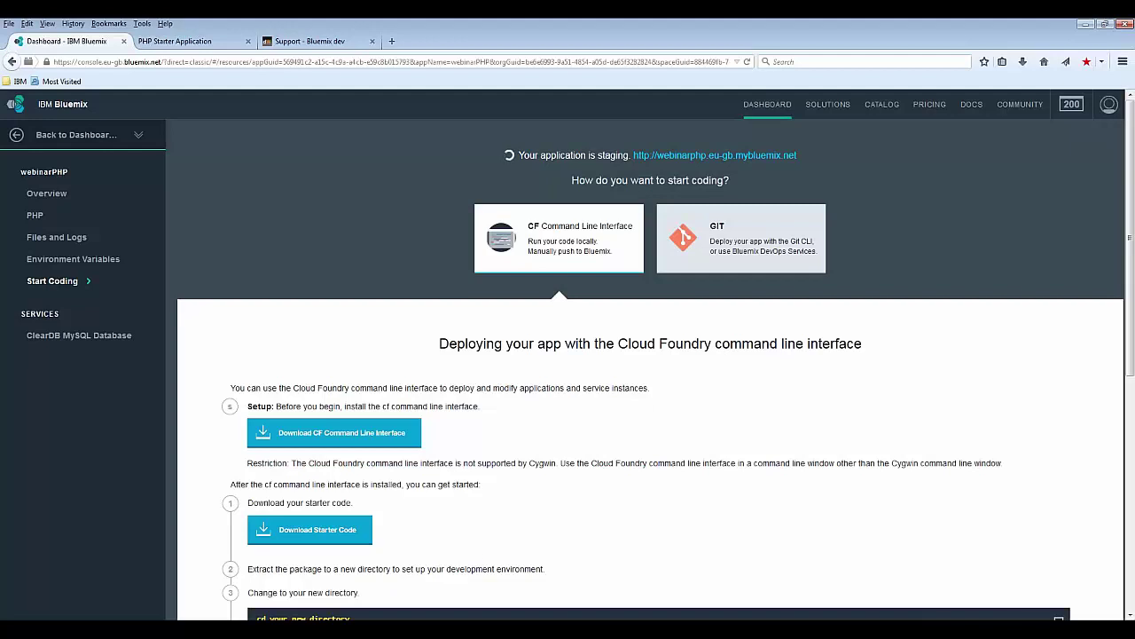
{"action": "key", "text": "alt+Tab"}
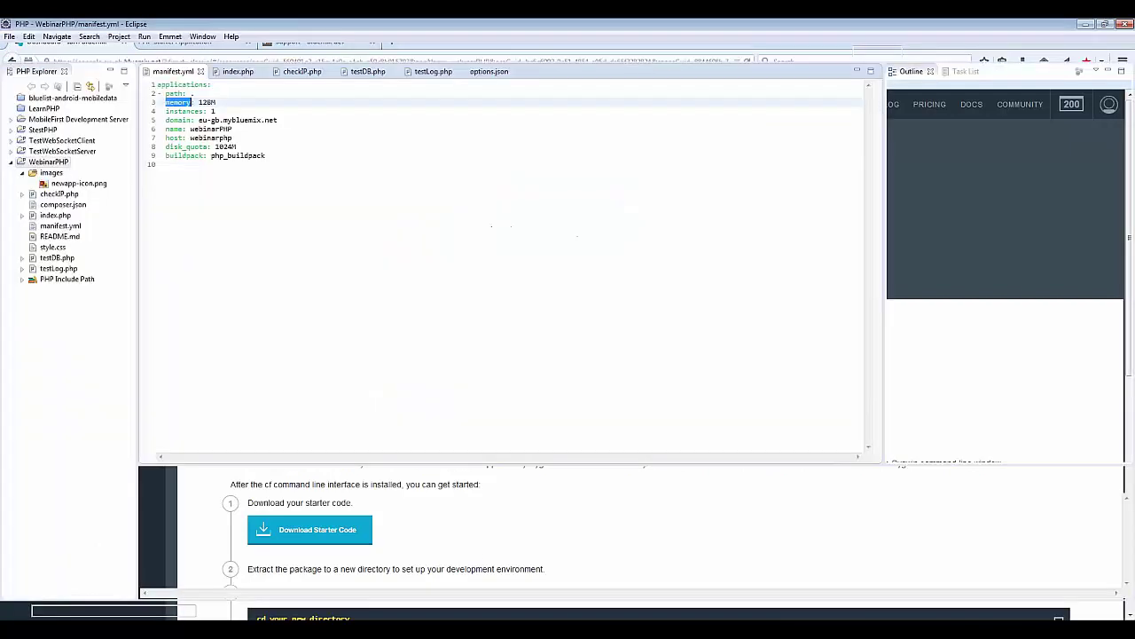
Step: Replace checkIP.php's stub with the full IP-checking script and save it
{"action": "left_click", "coordinate": [298, 75]}
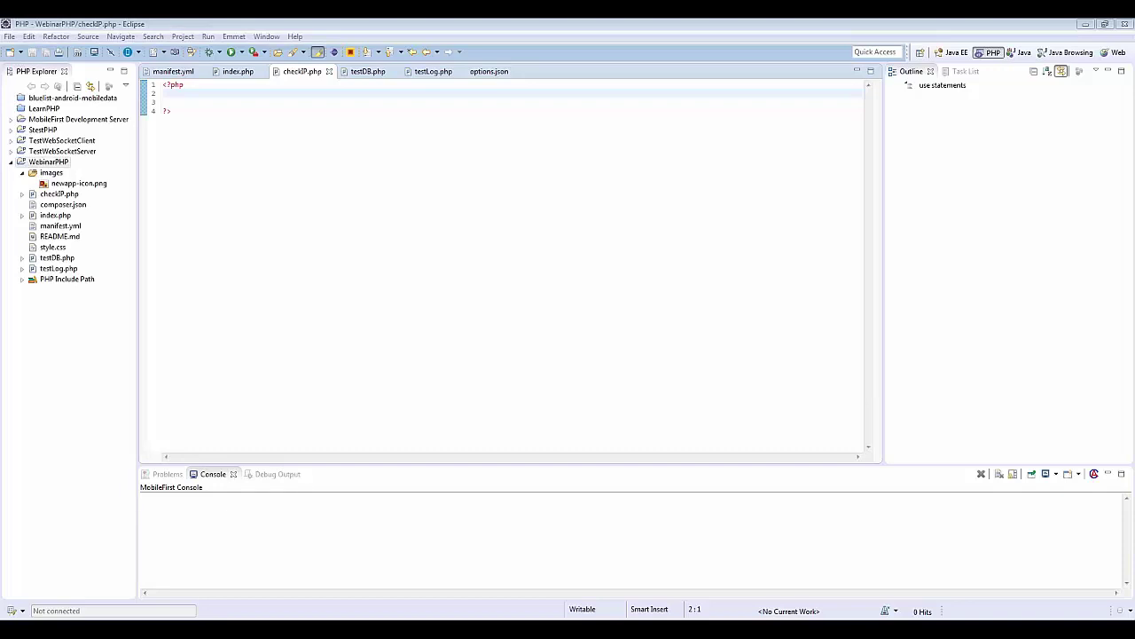
{"action": "left_click_drag", "start_coordinate": [312, 186], "coordinate": [165, 85]}
{"action": "type", "text": "<?php //error reporting ini_set('display_errors',1); error_reporting(E_ALL | E_STRICT);  $host= gethostname(); $ip = gethostbyname($host);  echo \"host: \".$host.\"\\n\\n\"; echo \"ip: \".$ip.\"\\n\\n\";  echo \"<br><br>\";  $serverIP = $_SERVER[\"SERVER_ADDR\"]; echo \"Server IP: <b>{$serverIP}</b>\";  echo \"<br><br>\";  $url = \"webinarphp.mybluemix.net\"; $ipExt = gethostbyname($url); echo \"url: \".$url.\"\\n\\n\"; echo \"ip: \".$ipExt.\"\\n\\n\";  echo \"<br><br>\";  $url2 = \"webinarphp.eu-gb.mybluemix.net\"; $ipExt2 = gethostbyname($url2); echo \"url: \".$url2.\"\\n\\n\"; echo \"ip: \".$ipExt2.\"\\n\\n\";  ?>"}
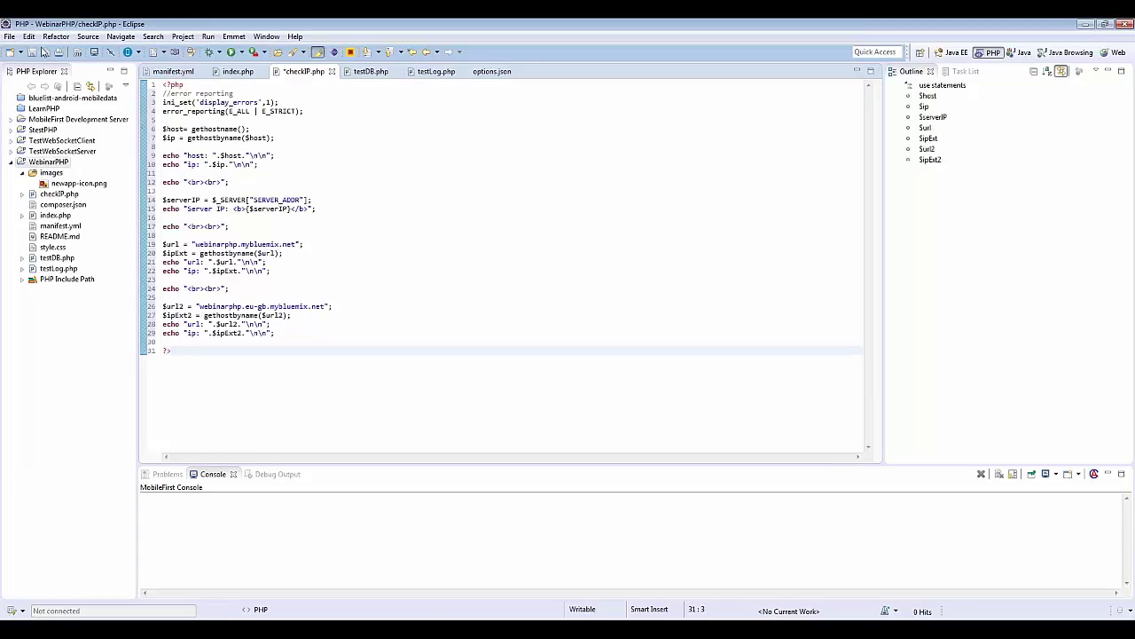
{"action": "left_click", "coordinate": [32, 52]}
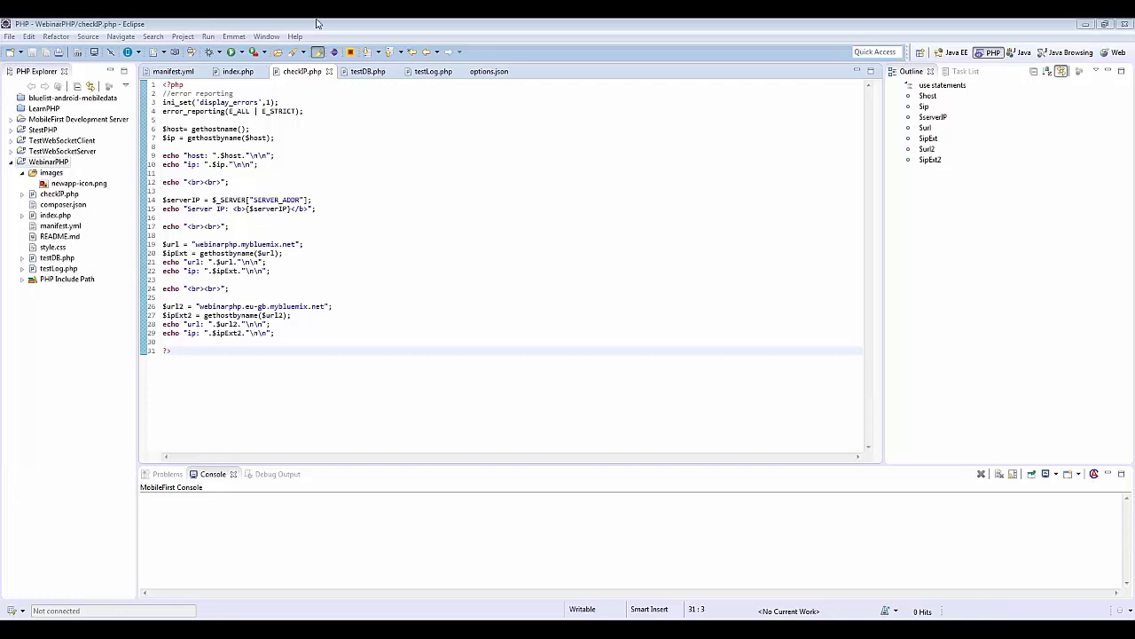
Step: Replace the entire contents of testDB.php with the ClearDB database test code
{"action": "left_click", "coordinate": [368, 72]}
{"action": "left_click", "coordinate": [274, 147]}
{"action": "key", "text": "ctrl+a"}
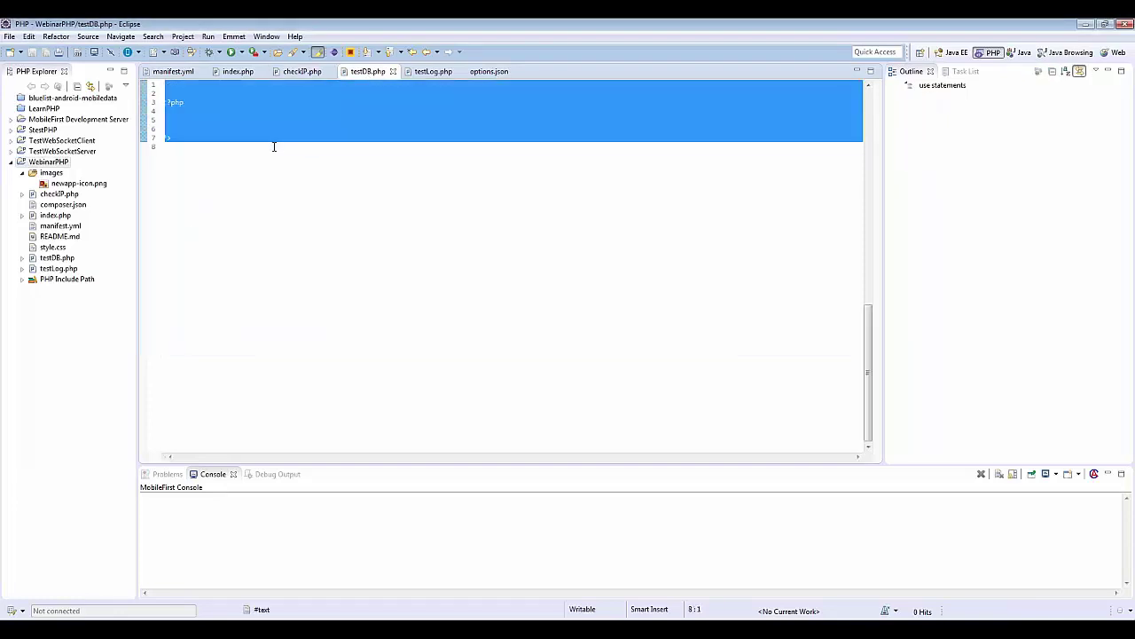
{"action": "key", "text": "ctrl+v"}
{"action": "scroll", "coordinate": [224, 149], "scroll_direction": "up", "scroll_amount": 10}
{"action": "scroll", "coordinate": [224, 149], "scroll_direction": "up", "scroll_amount": 11}
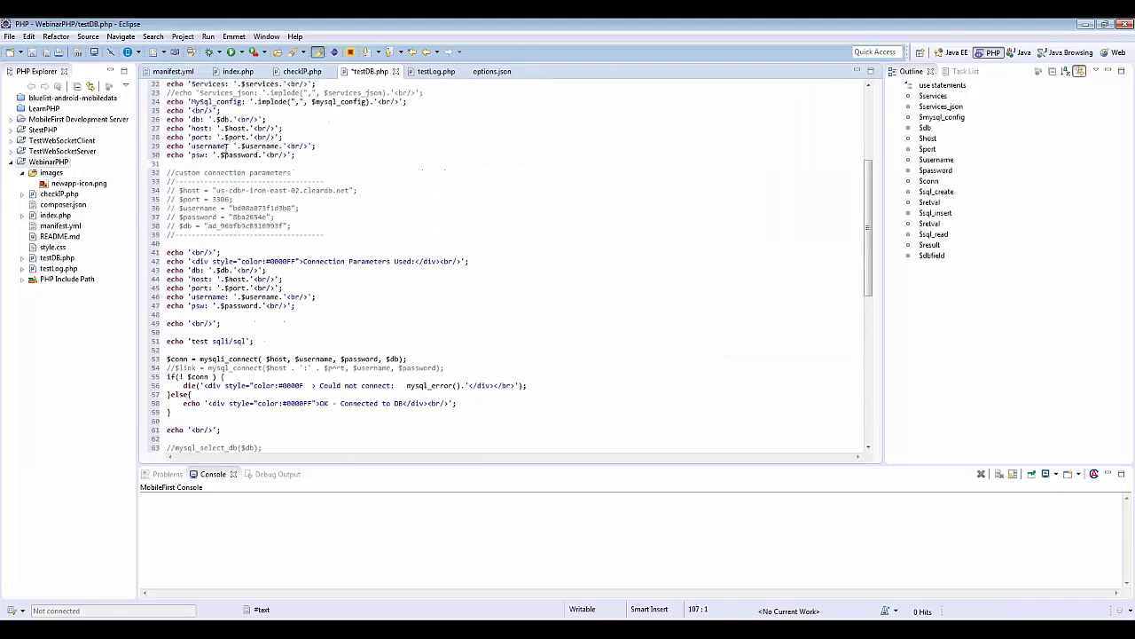
{"action": "scroll", "coordinate": [244, 153], "scroll_direction": "up", "scroll_amount": 1}
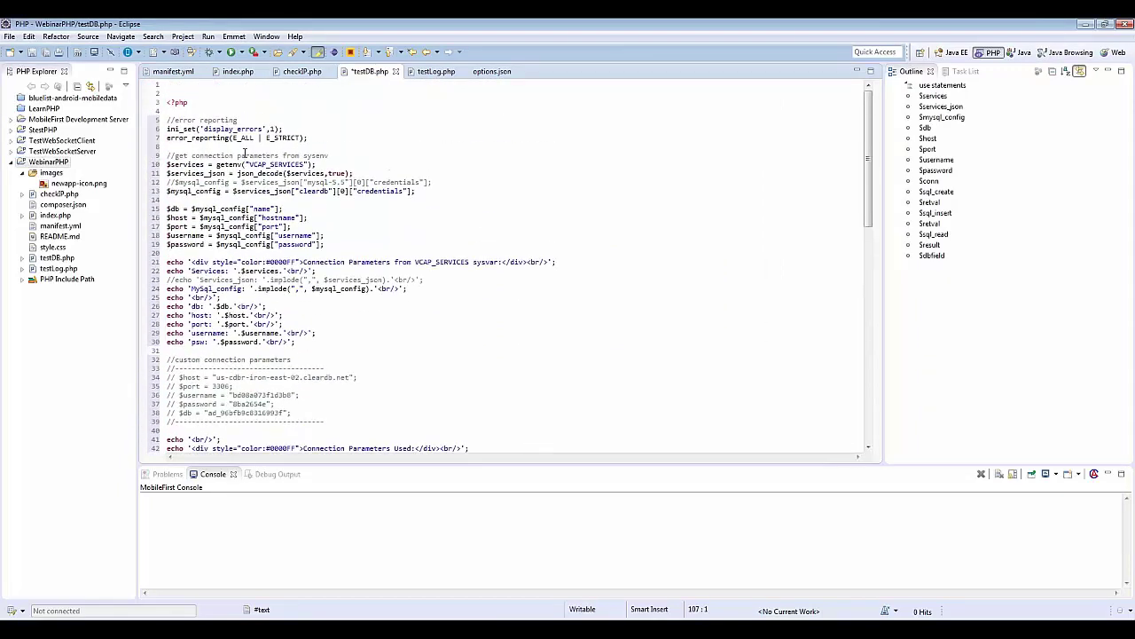
Step: Review testDB.php's VCAP_SERVICES credentials and FACTS table code, then save the file
{"action": "double_click", "coordinate": [285, 165]}
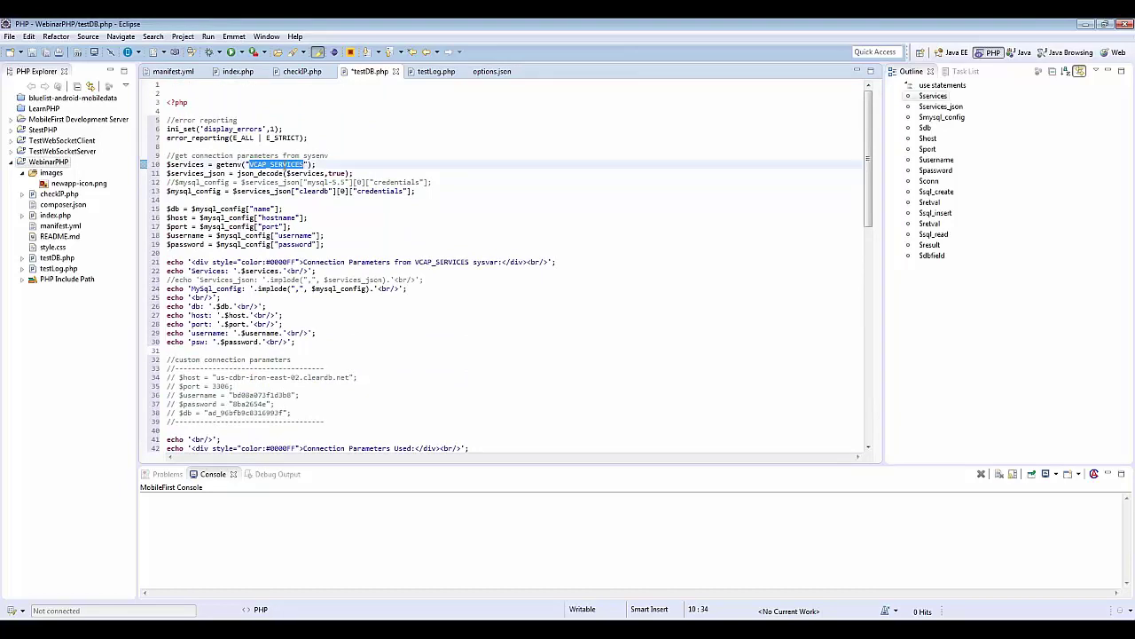
{"action": "scroll", "coordinate": [224, 306], "scroll_direction": "down", "scroll_amount": 2}
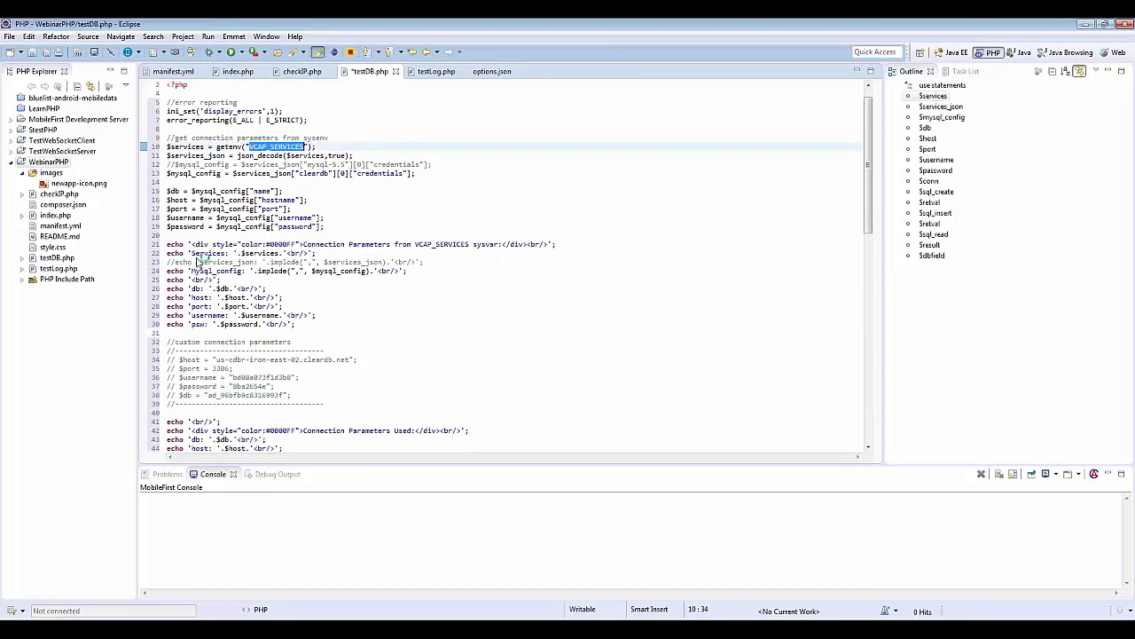
{"action": "scroll", "coordinate": [213, 262], "scroll_direction": "down", "scroll_amount": 1}
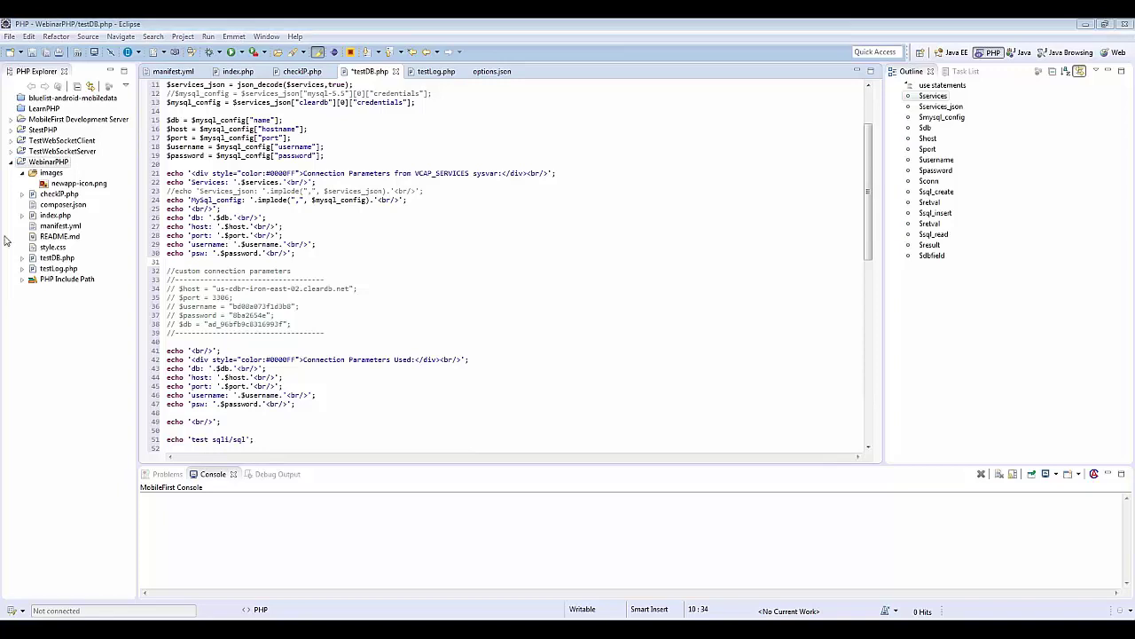
{"action": "left_click", "coordinate": [274, 324]}
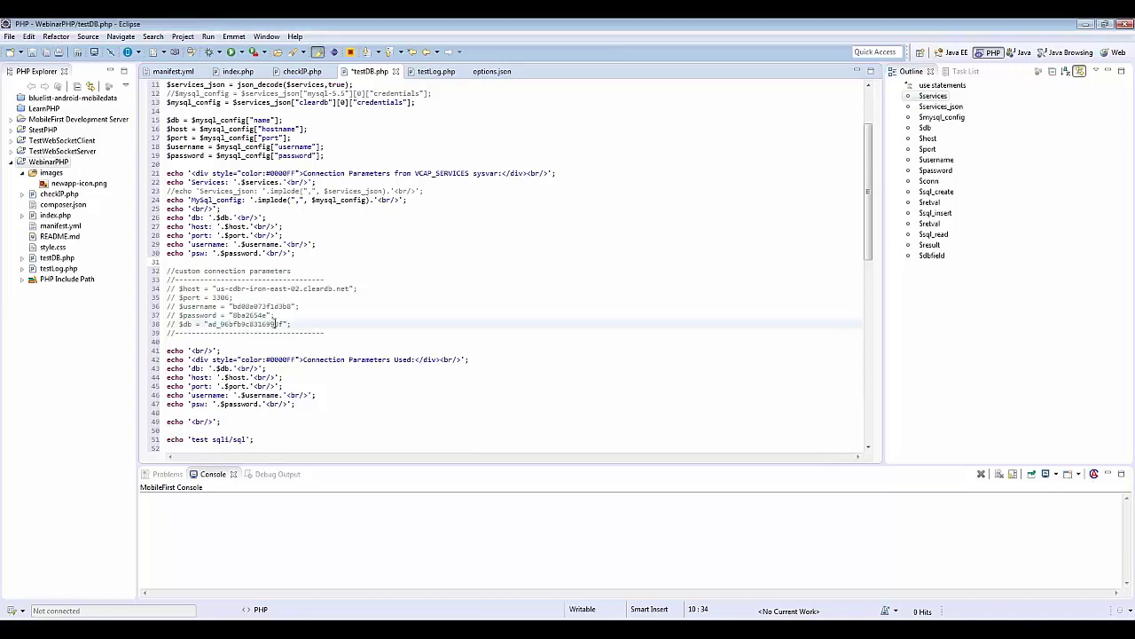
{"action": "scroll", "coordinate": [275, 324], "scroll_direction": "down", "scroll_amount": 9}
{"action": "scroll", "coordinate": [275, 324], "scroll_direction": "down", "scroll_amount": 3}
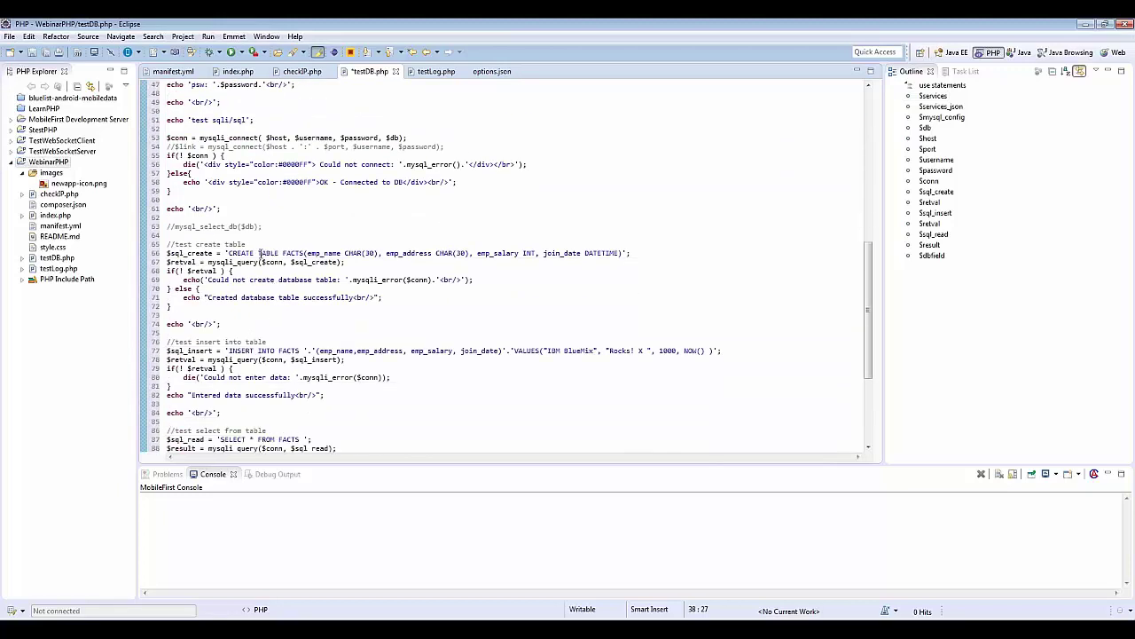
{"action": "scroll", "coordinate": [252, 302], "scroll_direction": "down", "scroll_amount": 2}
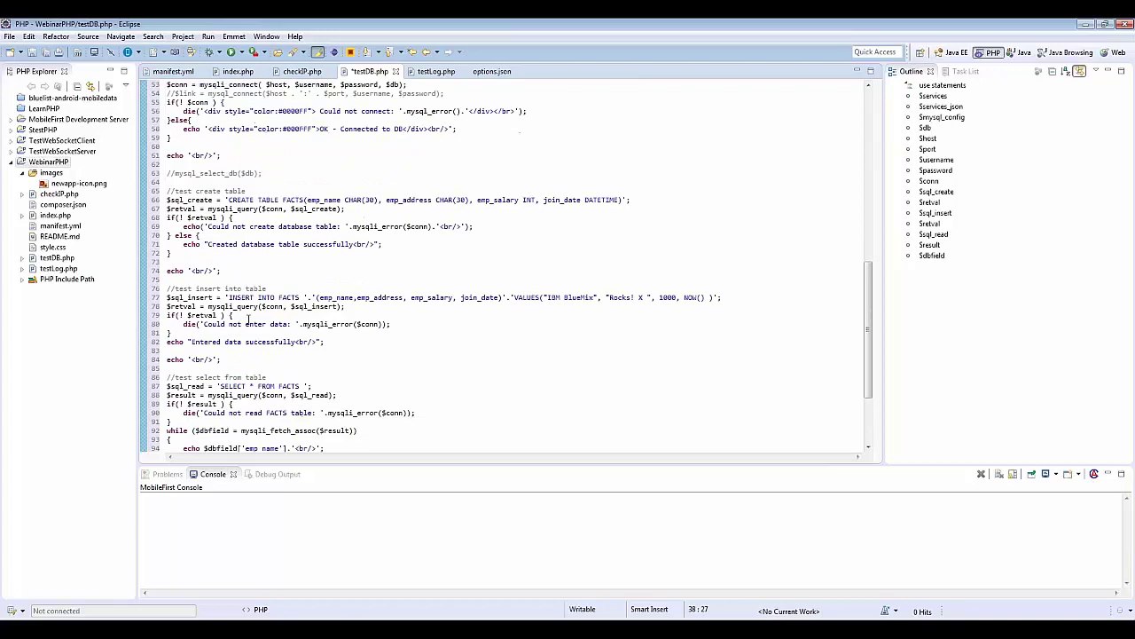
{"action": "scroll", "coordinate": [244, 297], "scroll_direction": "down", "scroll_amount": 4}
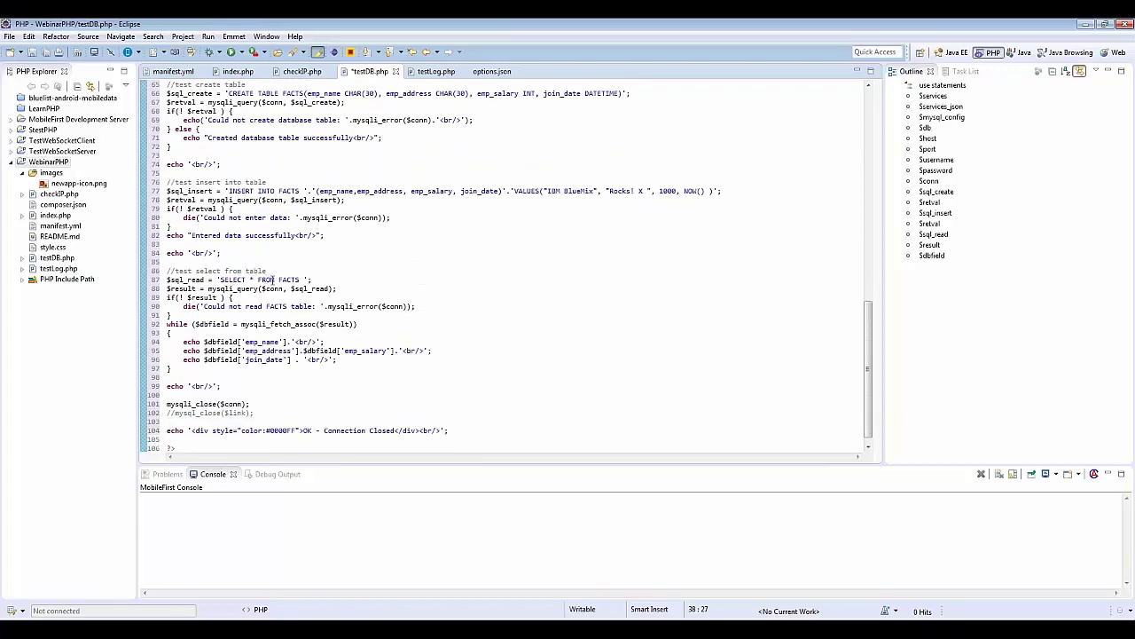
{"action": "scroll", "coordinate": [252, 284], "scroll_direction": "down", "scroll_amount": 1}
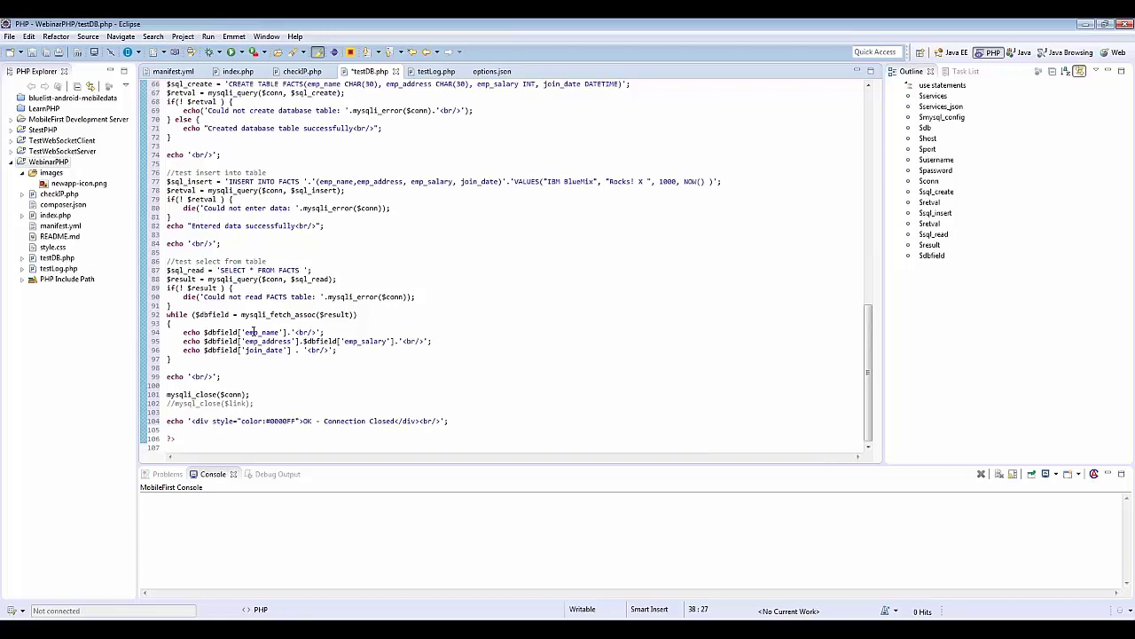
{"action": "scroll", "coordinate": [234, 411], "scroll_direction": "up", "scroll_amount": 20}
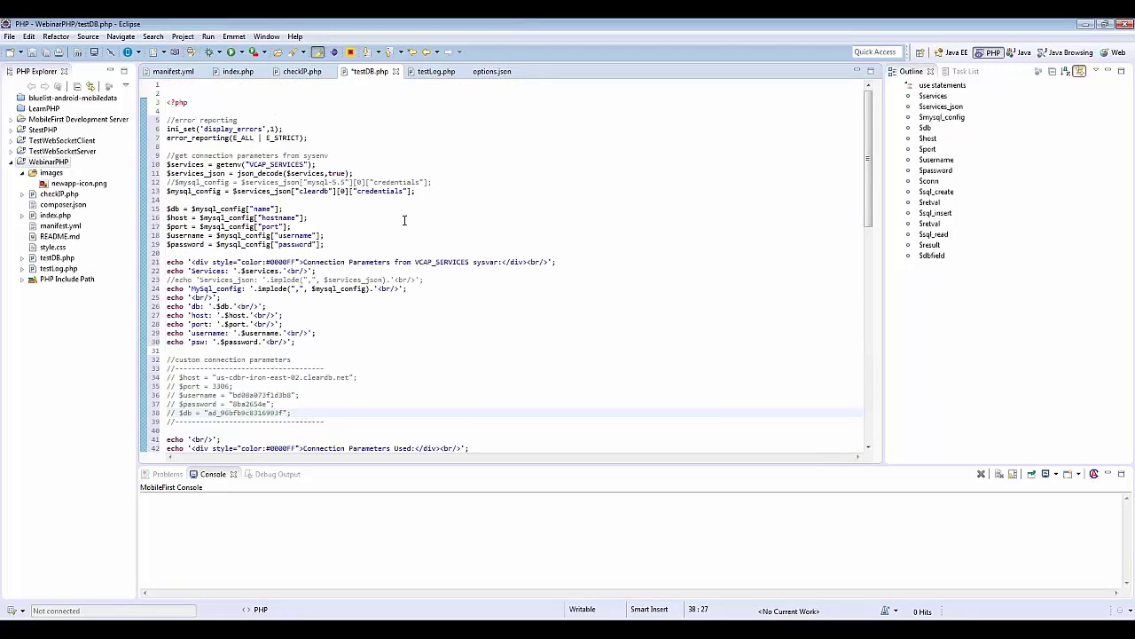
{"action": "left_click", "coordinate": [49, 53]}
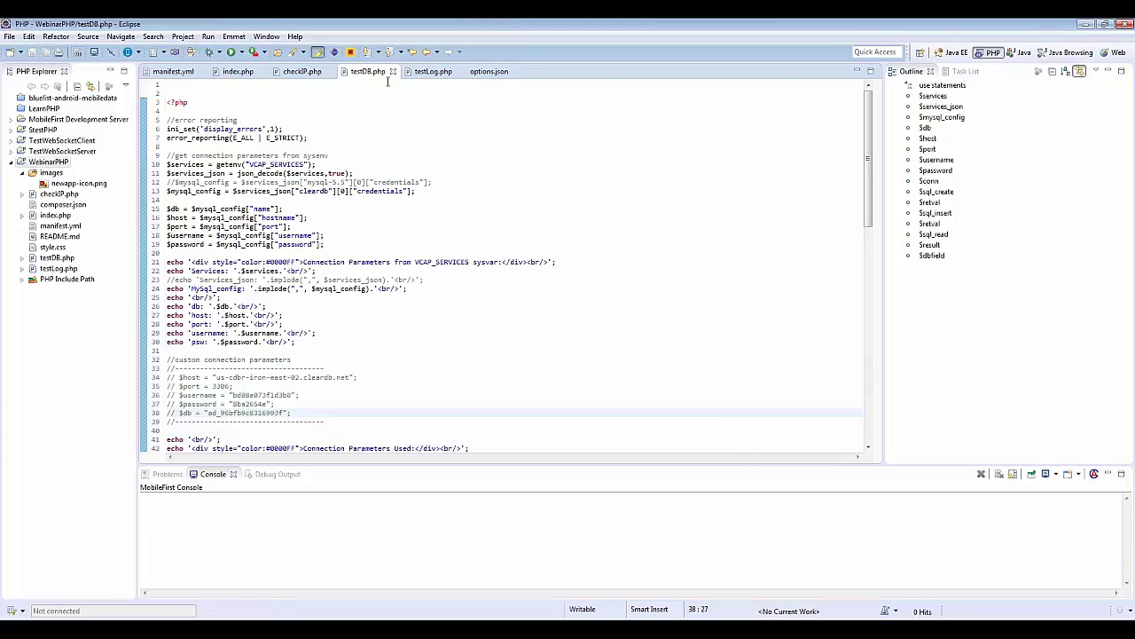
Step: Replace testLog.php with code echoing 'Test LOG' and logging 'test error log', then save
{"action": "left_click", "coordinate": [434, 71]}
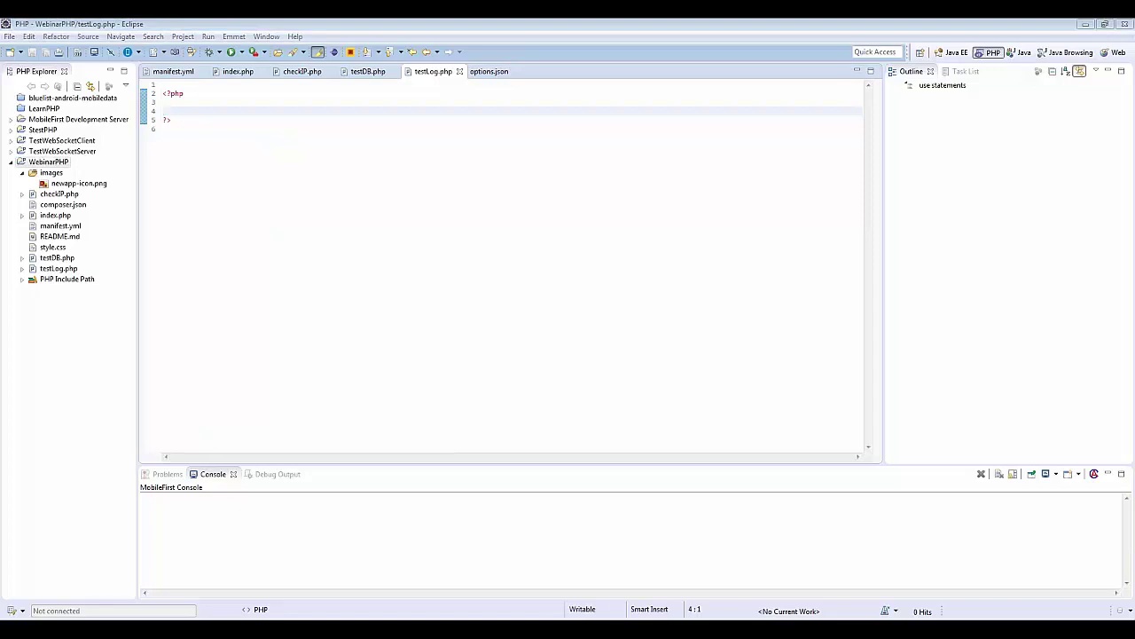
{"action": "left_click_drag", "start_coordinate": [284, 140], "coordinate": [144, 93]}
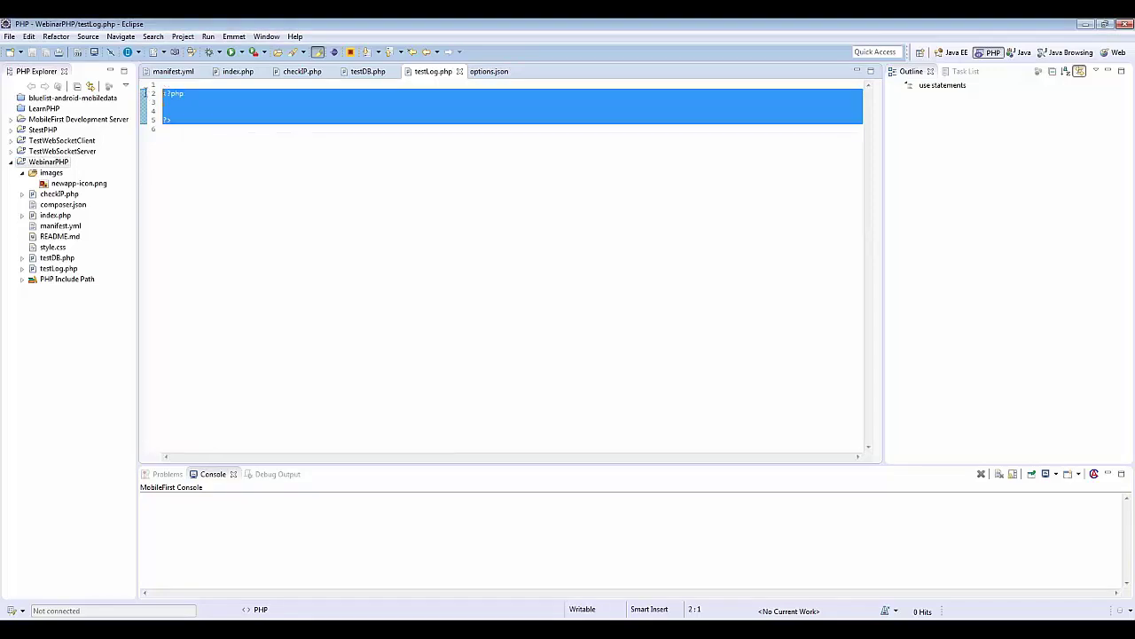
{"action": "type", "text": "<?php  echo 'Test LOG';  error_log(\"test error log\");  ?>"}
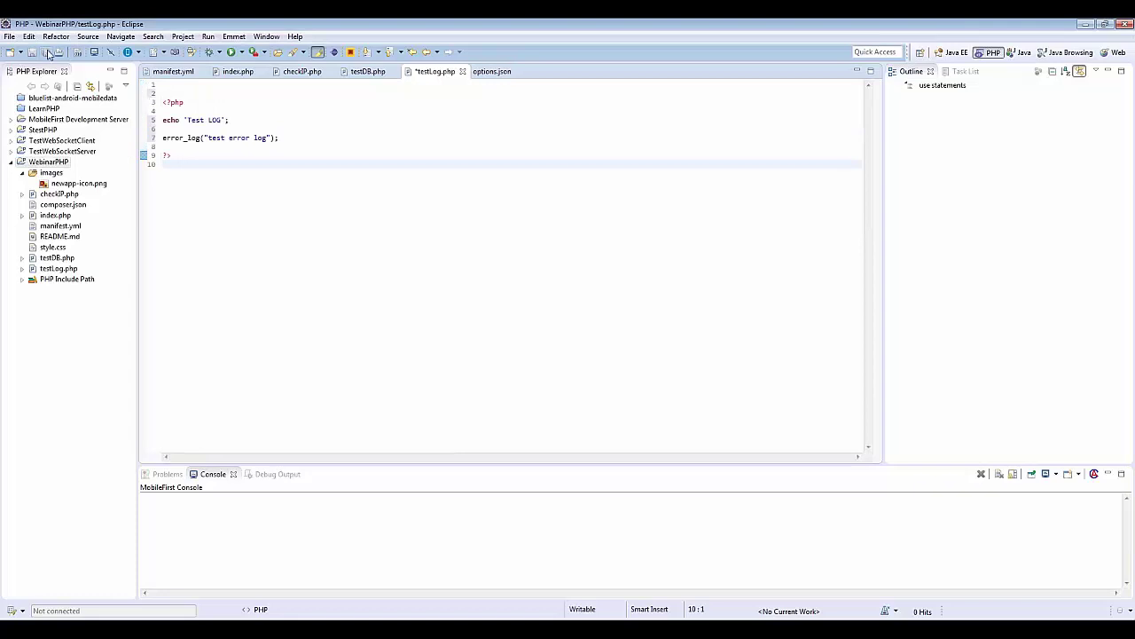
{"action": "left_click", "coordinate": [48, 51]}
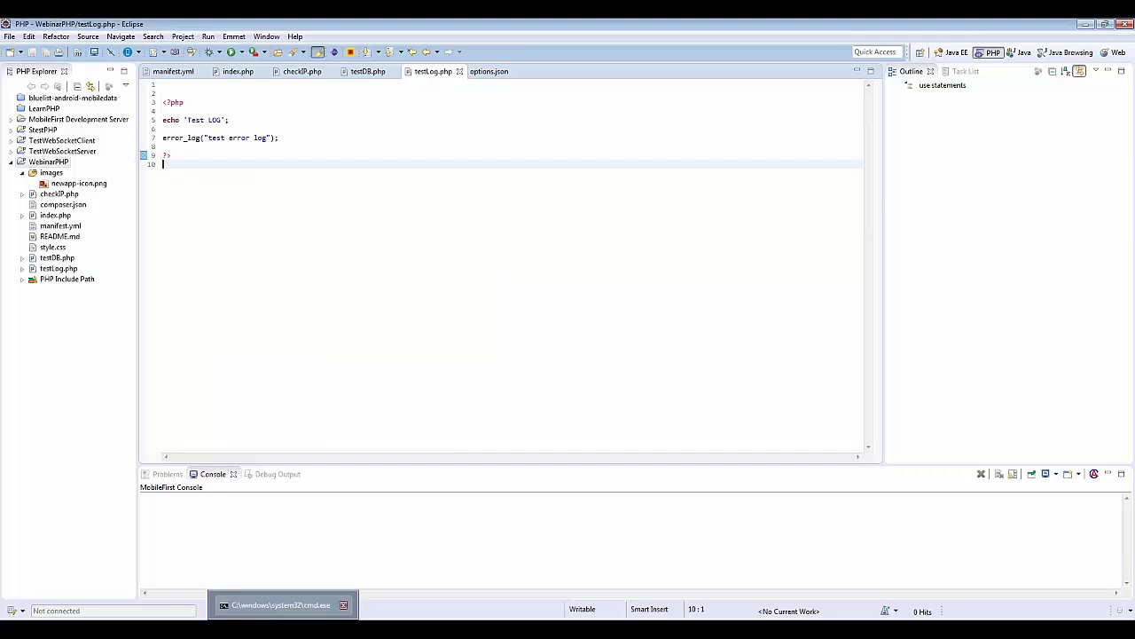
Step: Run cf push in the Command Prompt to redeploy webinarPHP to Bluemix
{"action": "left_click", "coordinate": [284, 604]}
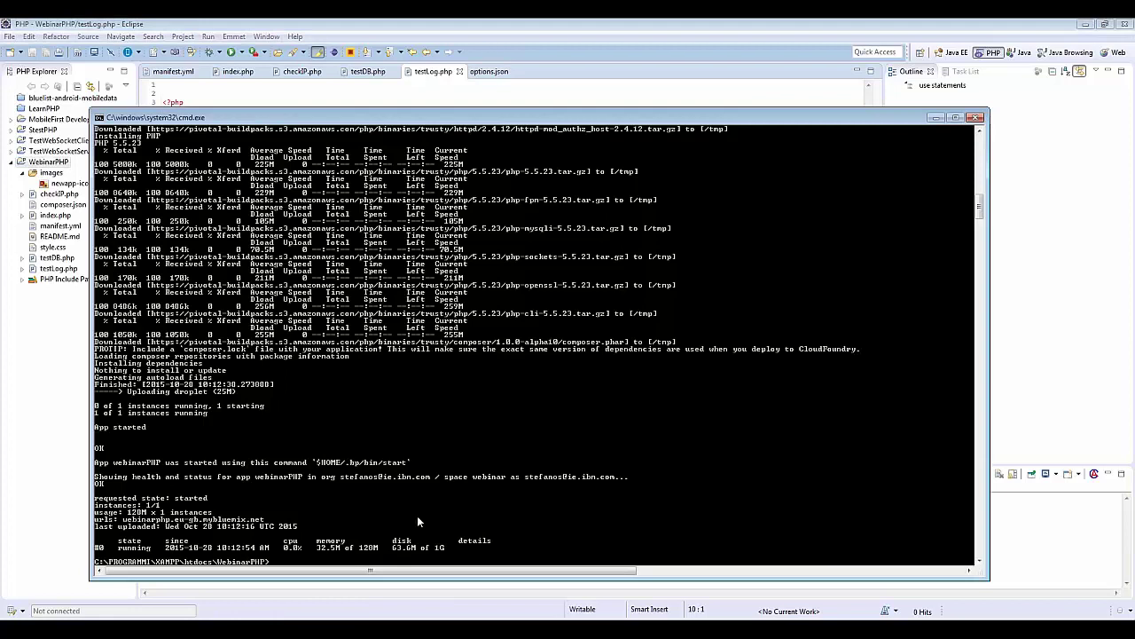
{"action": "type", "text": "cf push"}
{"action": "key", "text": "Return"}
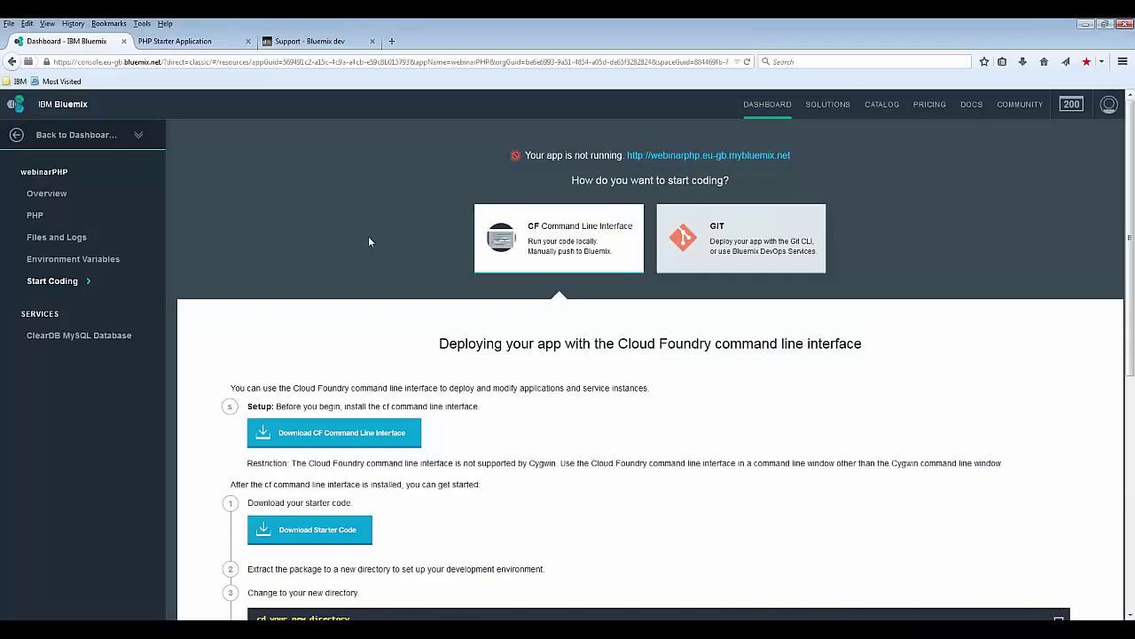
Step: Restart webinarPHP from its Bluemix overview and confirm the restart
{"action": "left_click", "coordinate": [46, 193]}
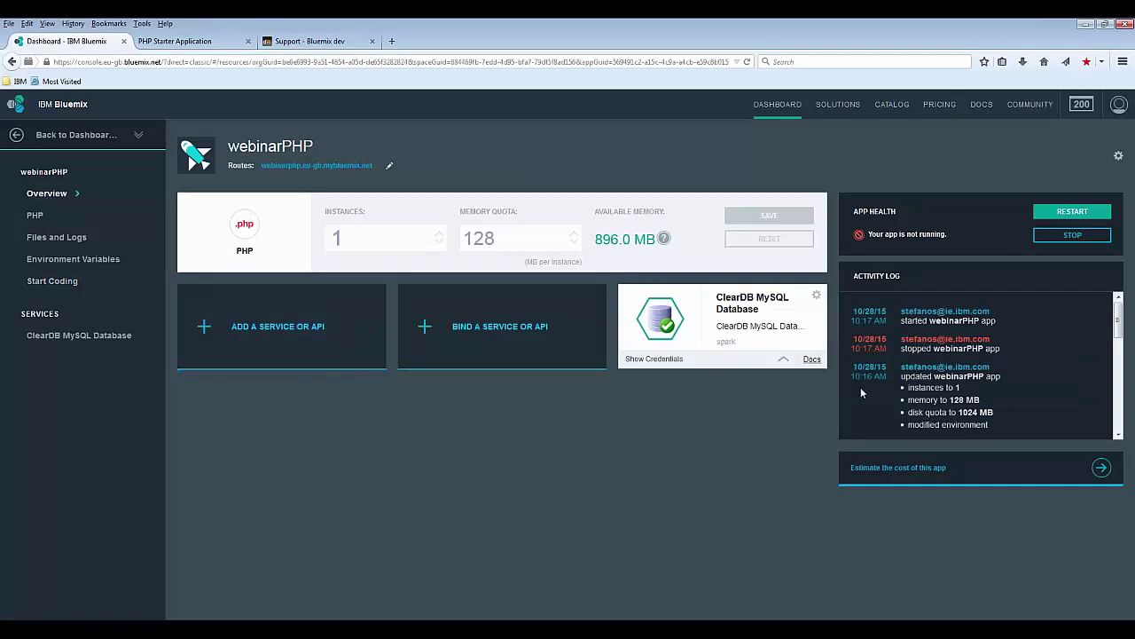
{"action": "mouse_move", "coordinate": [931, 234]}
{"action": "left_click", "coordinate": [1069, 212]}
{"action": "left_click", "coordinate": [617, 391]}
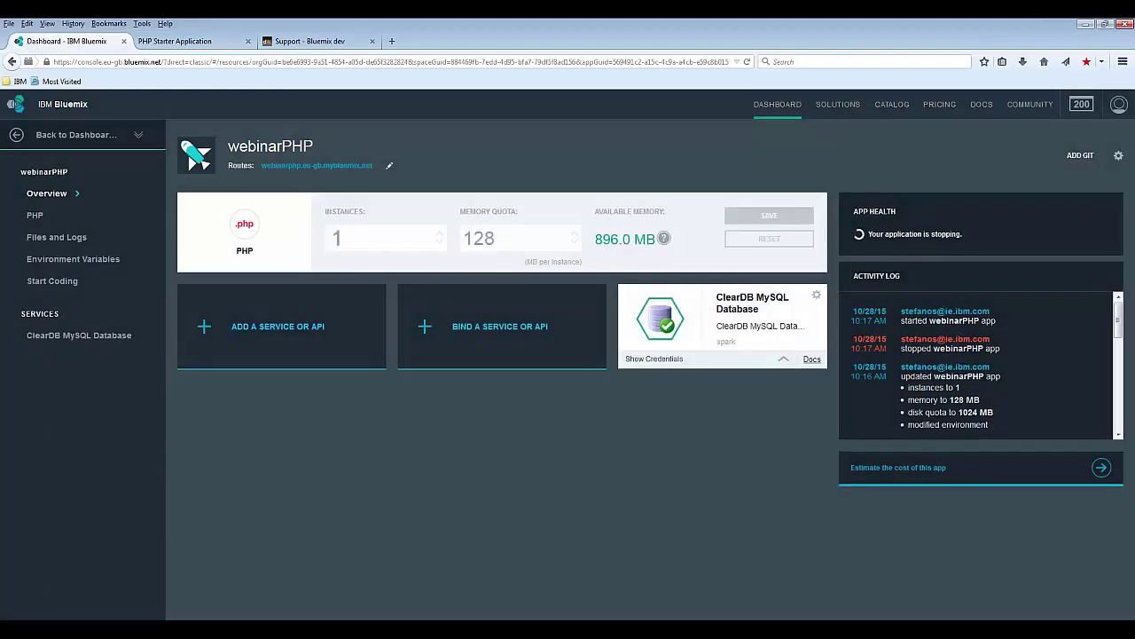
Step: Check the console output, then open the app's start page showing 'Ciao Webinar PHP !'
{"action": "left_click", "coordinate": [269, 619]}
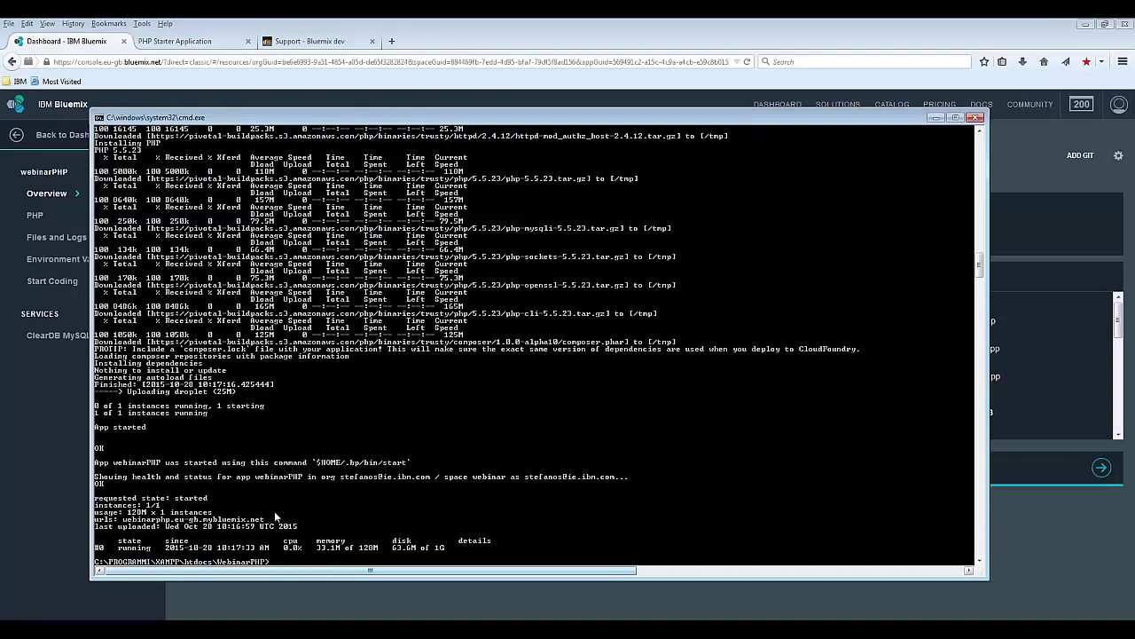
{"action": "left_click", "coordinate": [567, 22]}
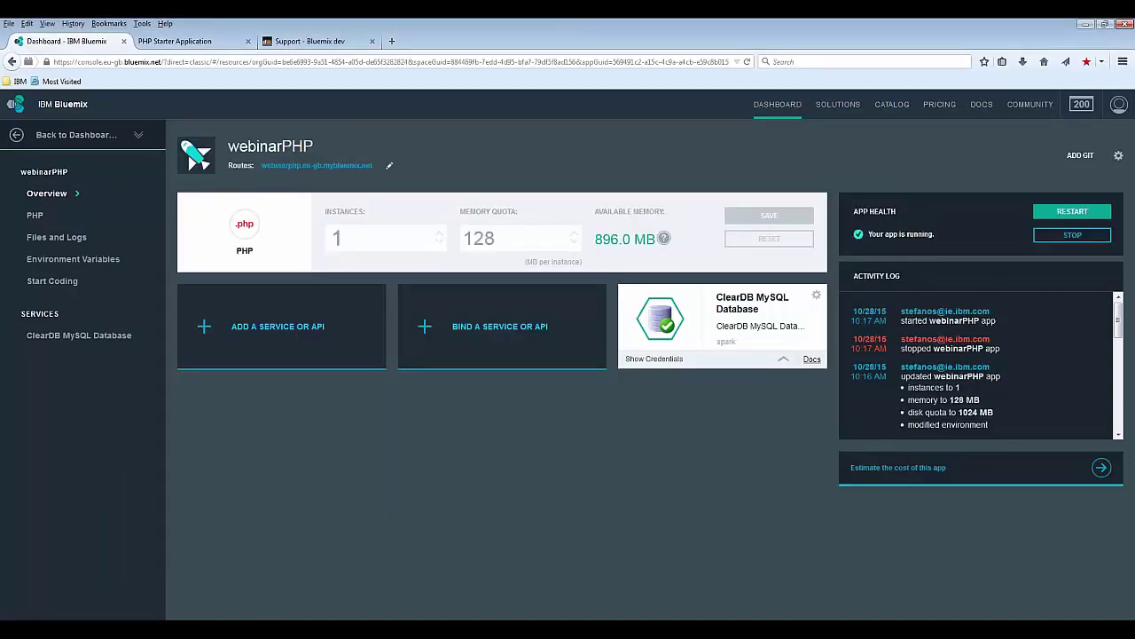
{"action": "left_click", "coordinate": [212, 43]}
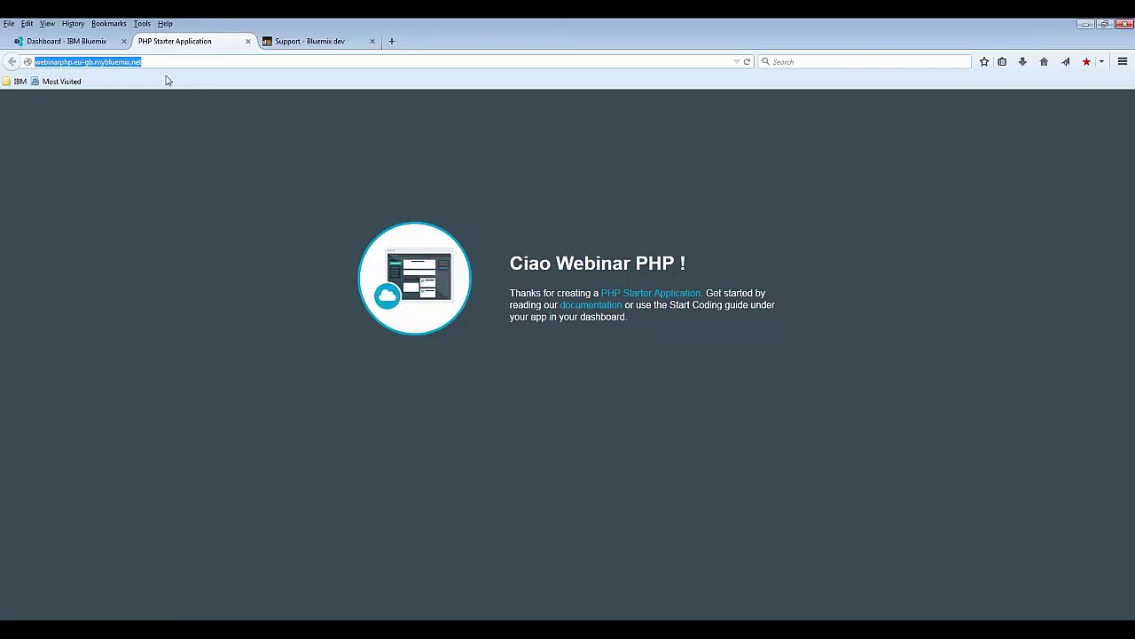
Step: Open the app's checkIP.php page by appending /checkIP.php to its address
{"action": "left_click", "coordinate": [188, 61]}
{"action": "type", "text": "/"}
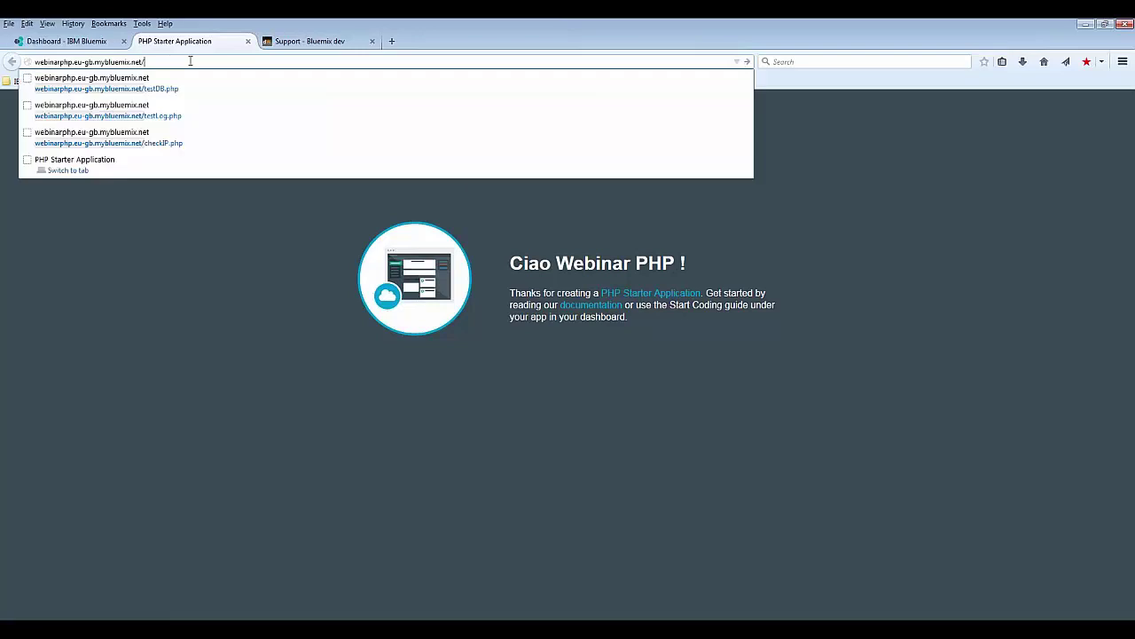
{"action": "type", "text": "che"}
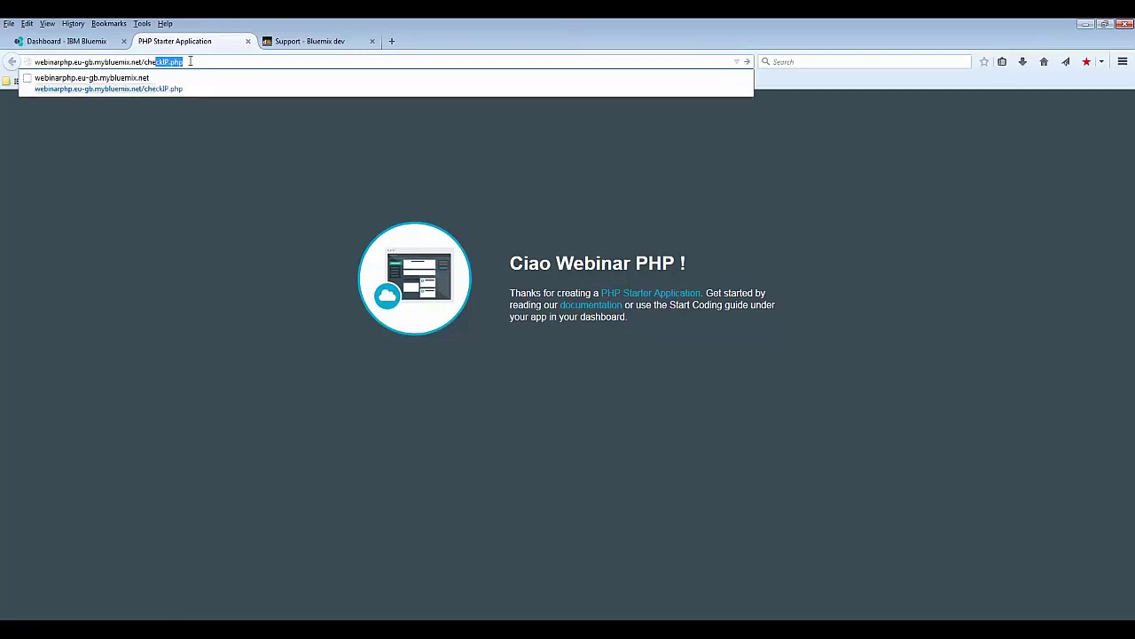
{"action": "key", "text": "Return"}
{"action": "key", "text": "Return"}
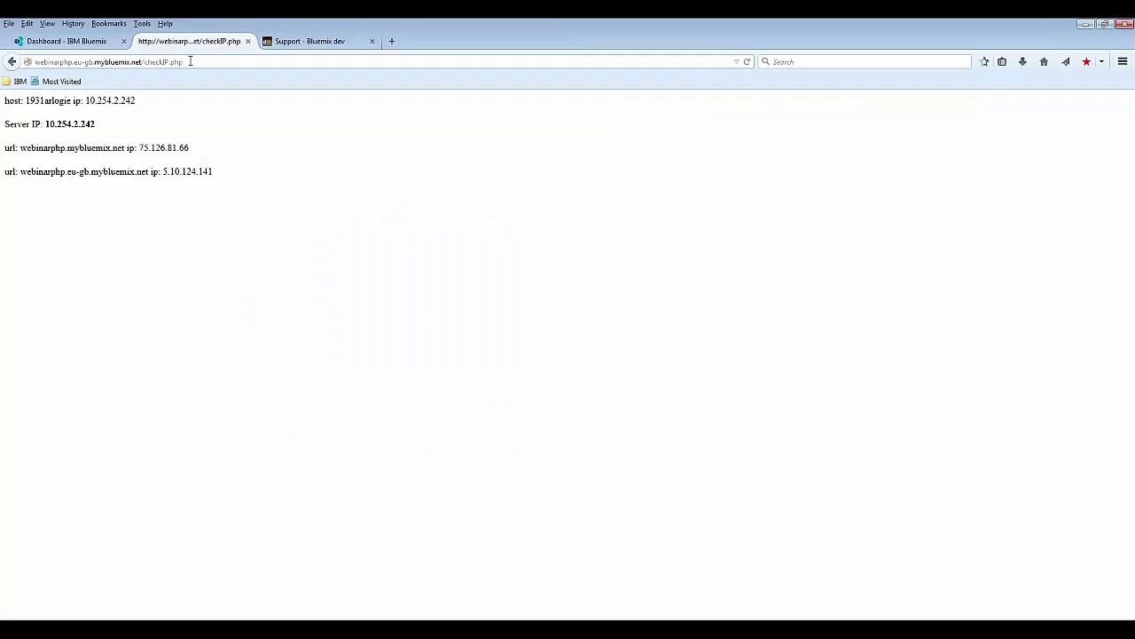
Step: Compare reported IPs: server 10.254.2.242, eu-gb URL 5.10.124.141, webinarphp.mybluemix.net 75.126.81.66
{"action": "double_click", "coordinate": [31, 100]}
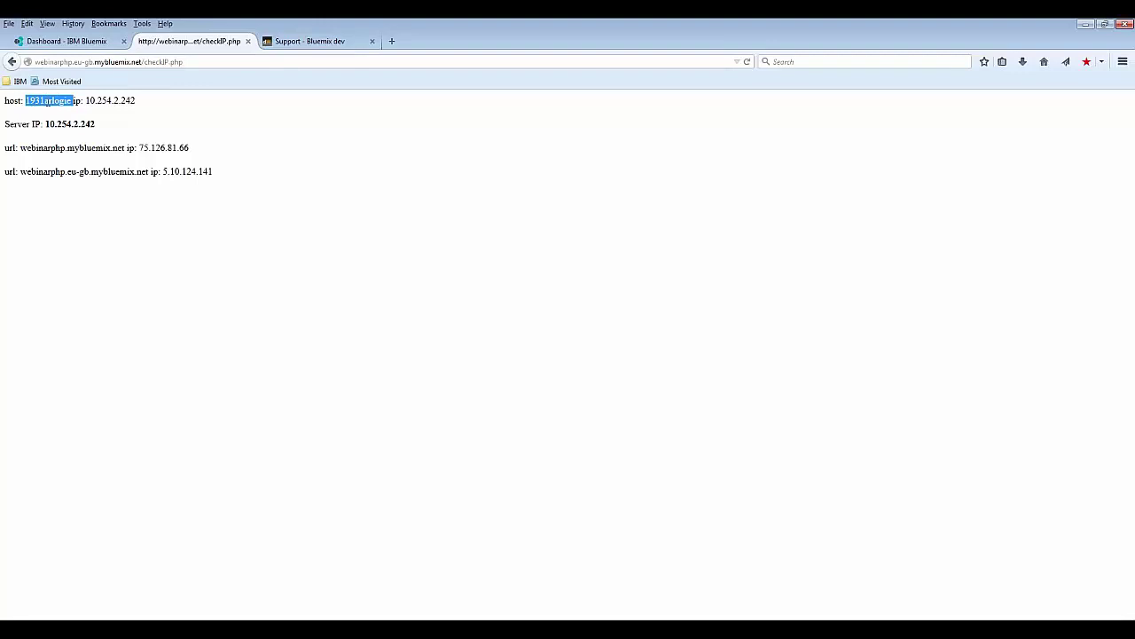
{"action": "left_click_drag", "start_coordinate": [138, 100], "coordinate": [85, 101]}
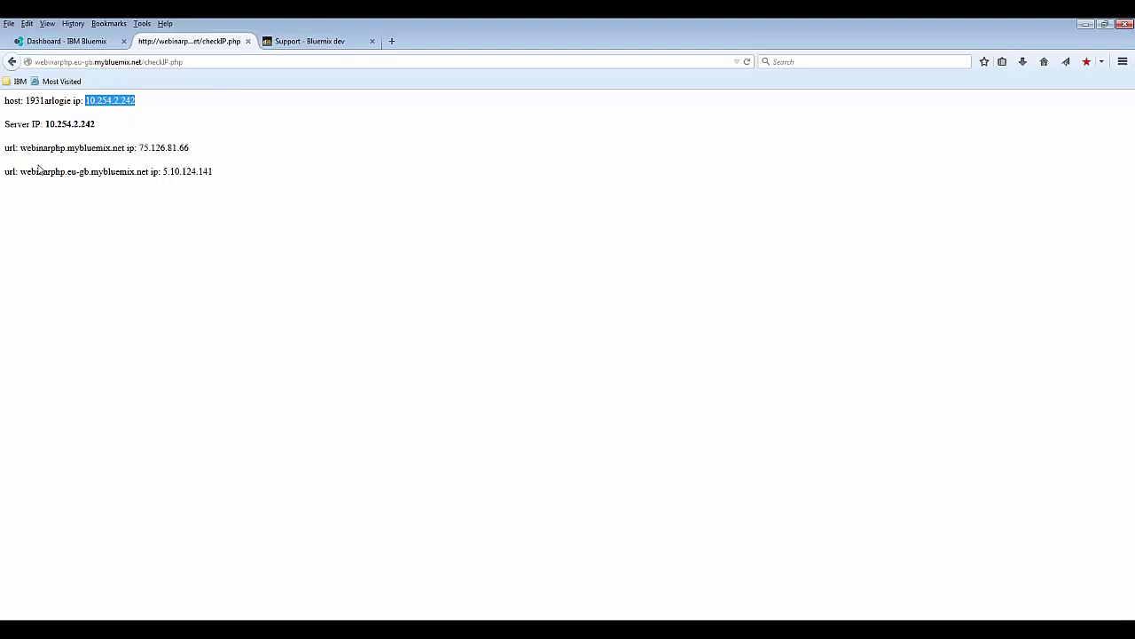
{"action": "left_click", "coordinate": [19, 173]}
{"action": "left_click_drag", "start_coordinate": [19, 171], "coordinate": [147, 173]}
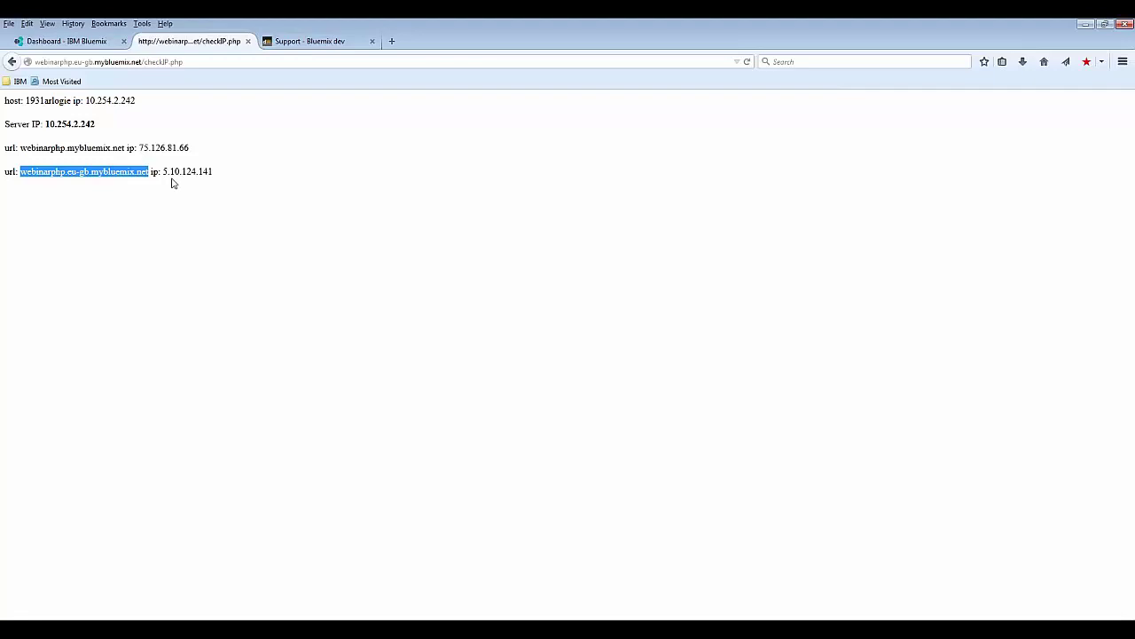
{"action": "left_click_drag", "start_coordinate": [164, 171], "coordinate": [213, 171]}
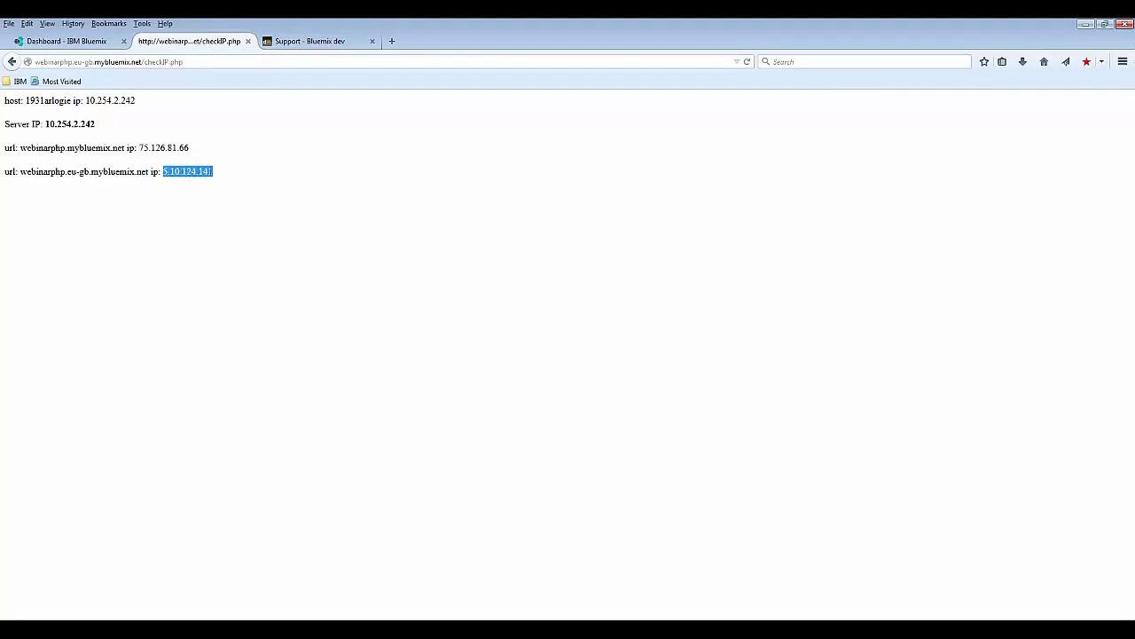
{"action": "left_click", "coordinate": [20, 146]}
{"action": "left_click_drag", "start_coordinate": [18, 147], "coordinate": [125, 148]}
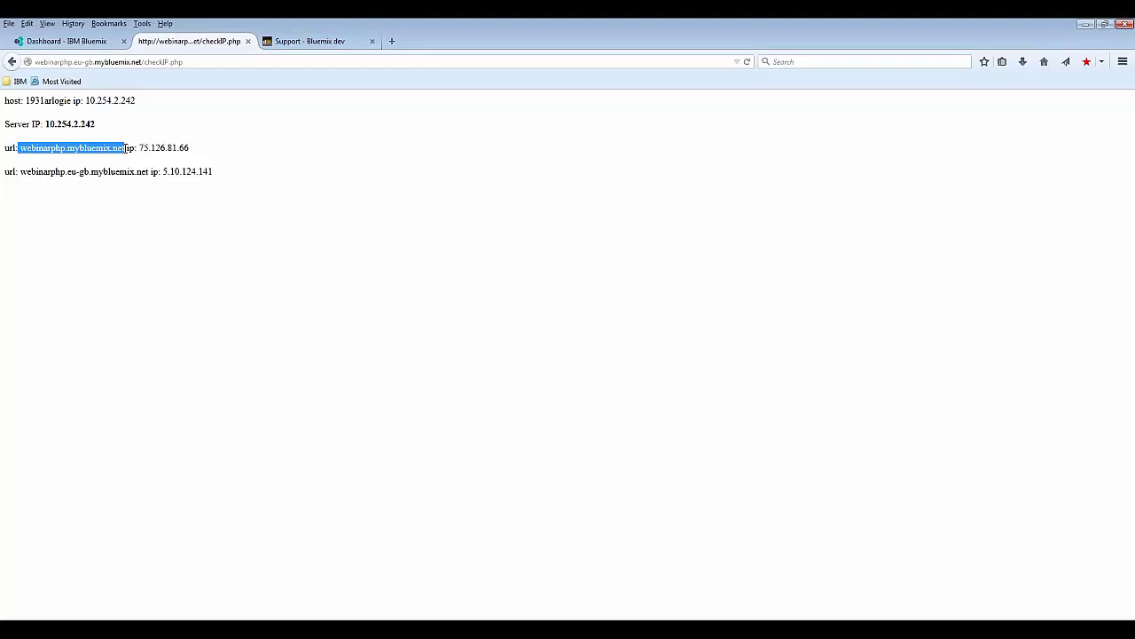
{"action": "left_click_drag", "start_coordinate": [139, 148], "coordinate": [189, 148]}
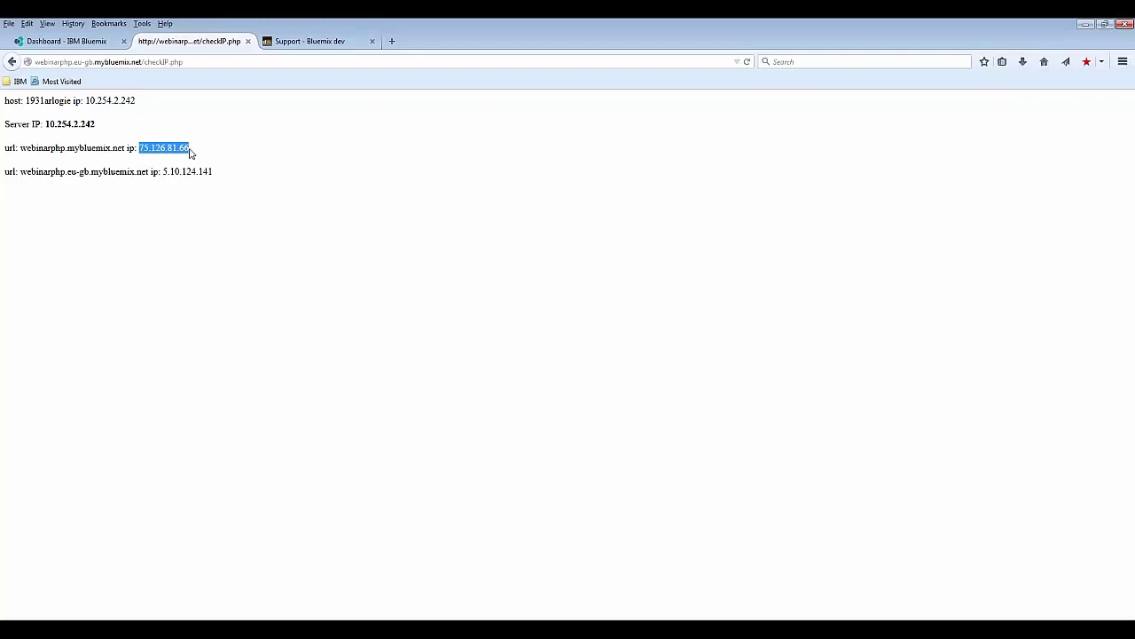
Step: Look over the index.php and checkIP.php sources in Eclipse
{"action": "key", "text": "alt+Tab"}
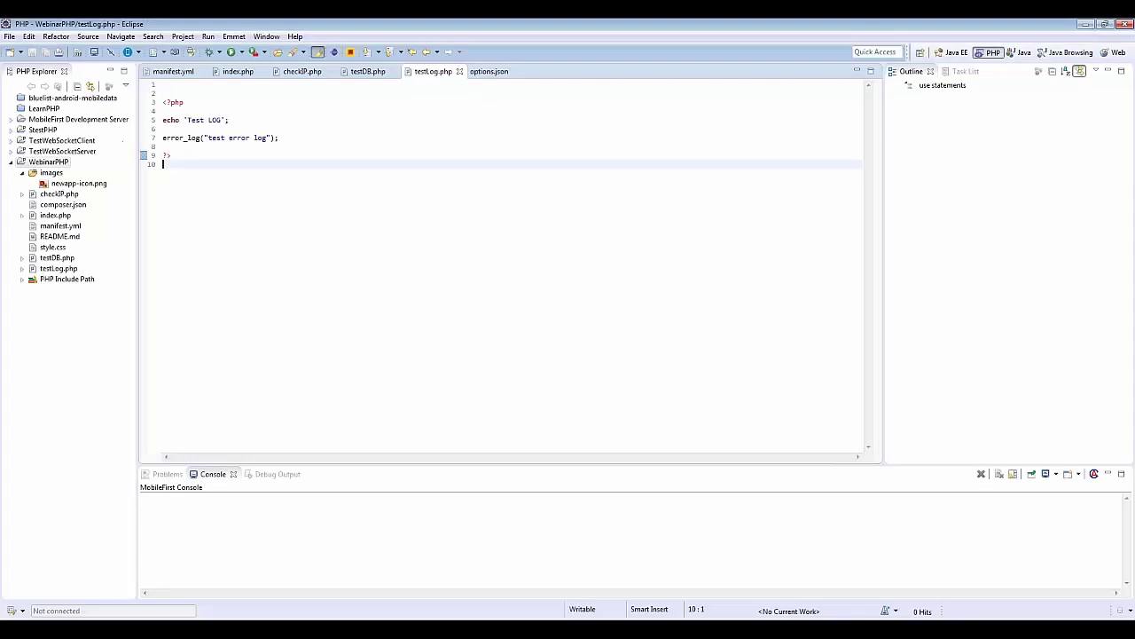
{"action": "left_click", "coordinate": [230, 75]}
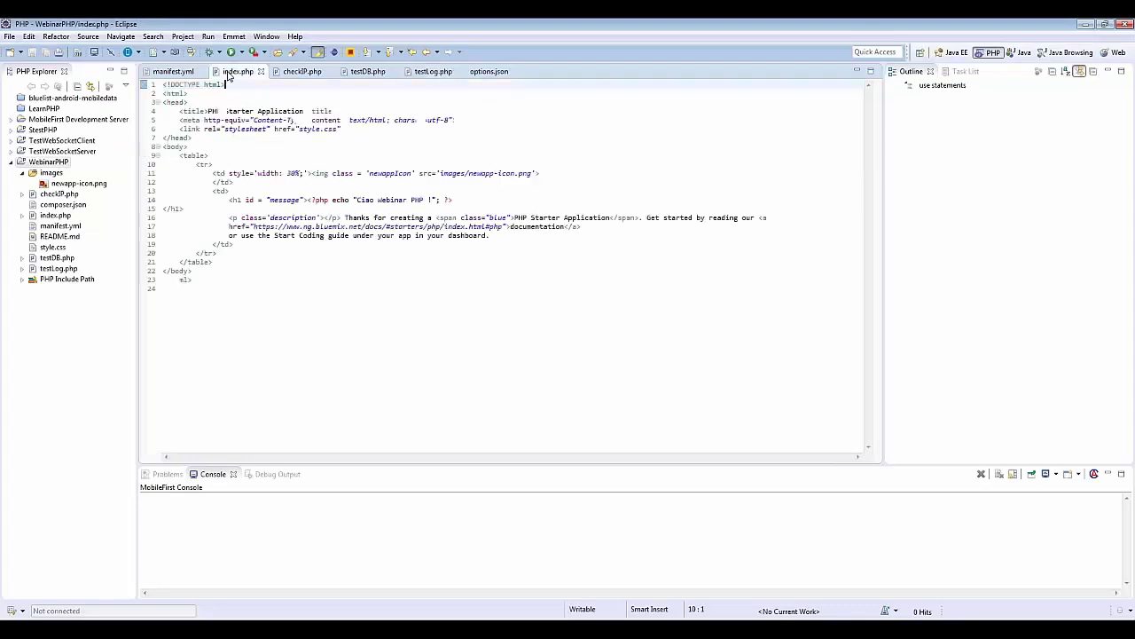
{"action": "left_click", "coordinate": [278, 75]}
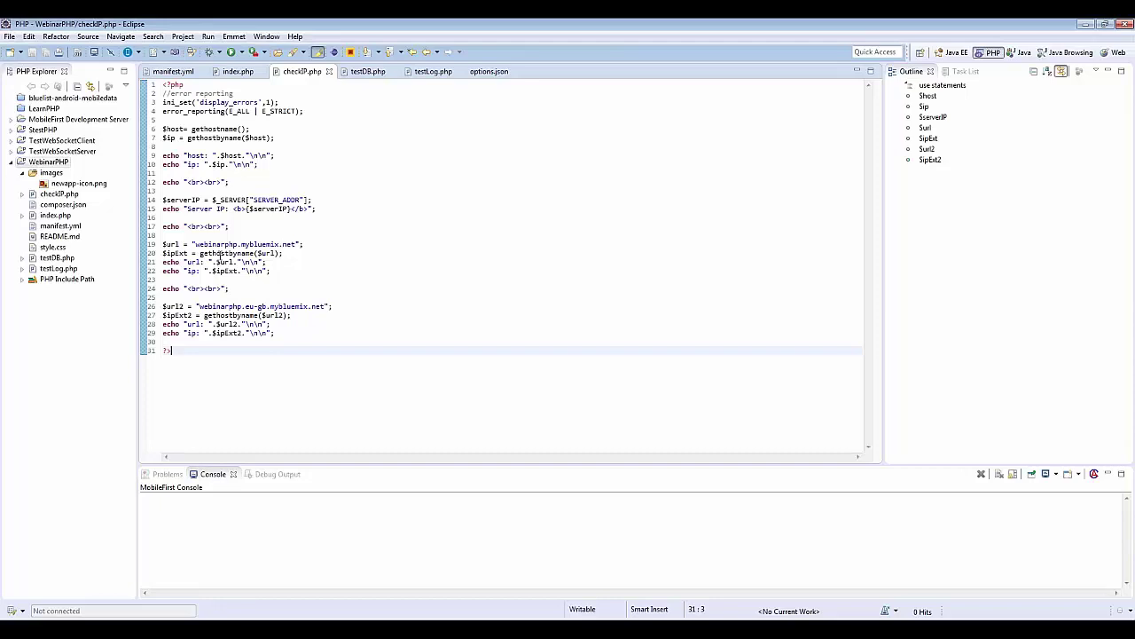
Step: Select the host name in checkIP.php's line-19 $url, view testLog.php, then return to Firefox
{"action": "mouse_move", "coordinate": [242, 255]}
{"action": "left_click", "coordinate": [201, 244]}
{"action": "left_click_drag", "start_coordinate": [202, 244], "coordinate": [283, 244]}
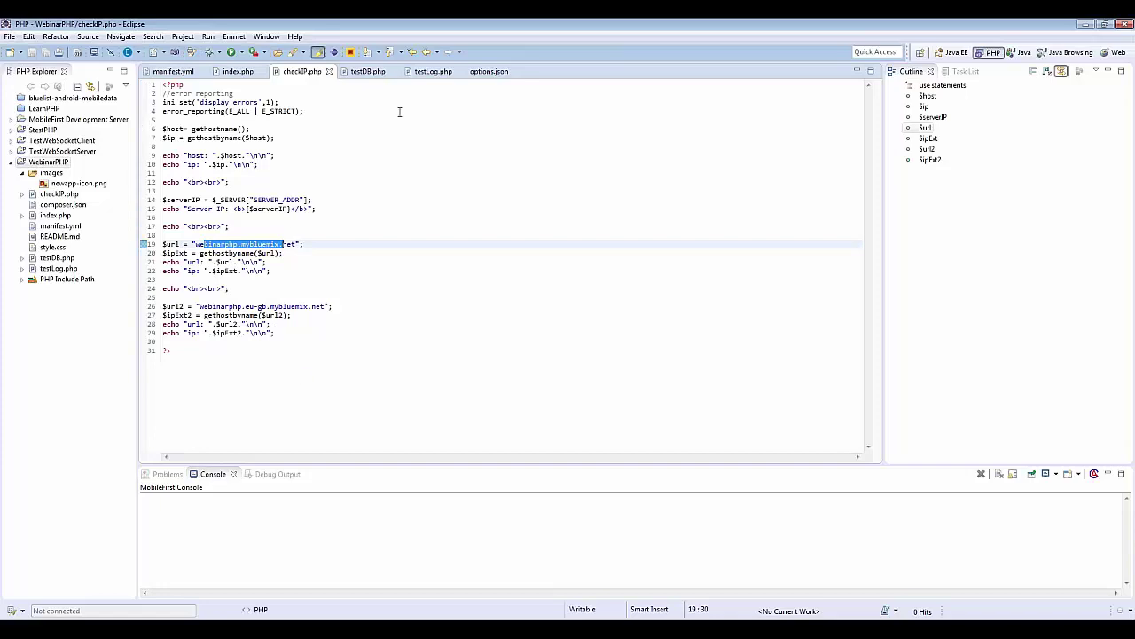
{"action": "left_click", "coordinate": [423, 73]}
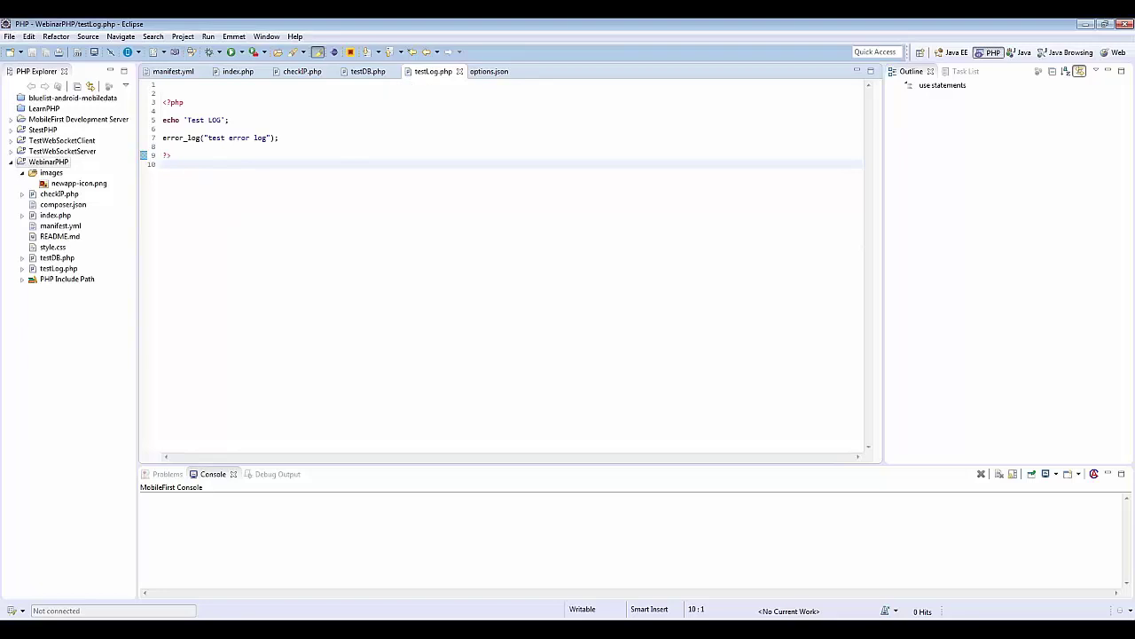
{"action": "key", "text": "alt+Tab"}
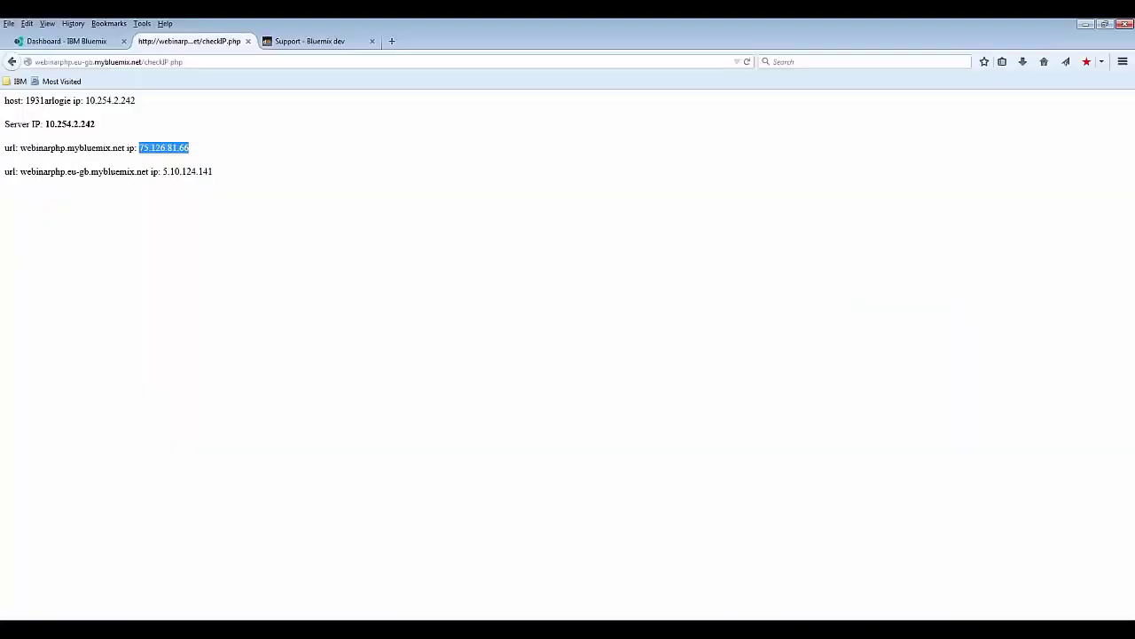
Step: Change the page address from checkIP.php to testLog.php so Firefox shows 'Test LOG'
{"action": "left_click", "coordinate": [227, 61]}
{"action": "left_click", "coordinate": [227, 61]}
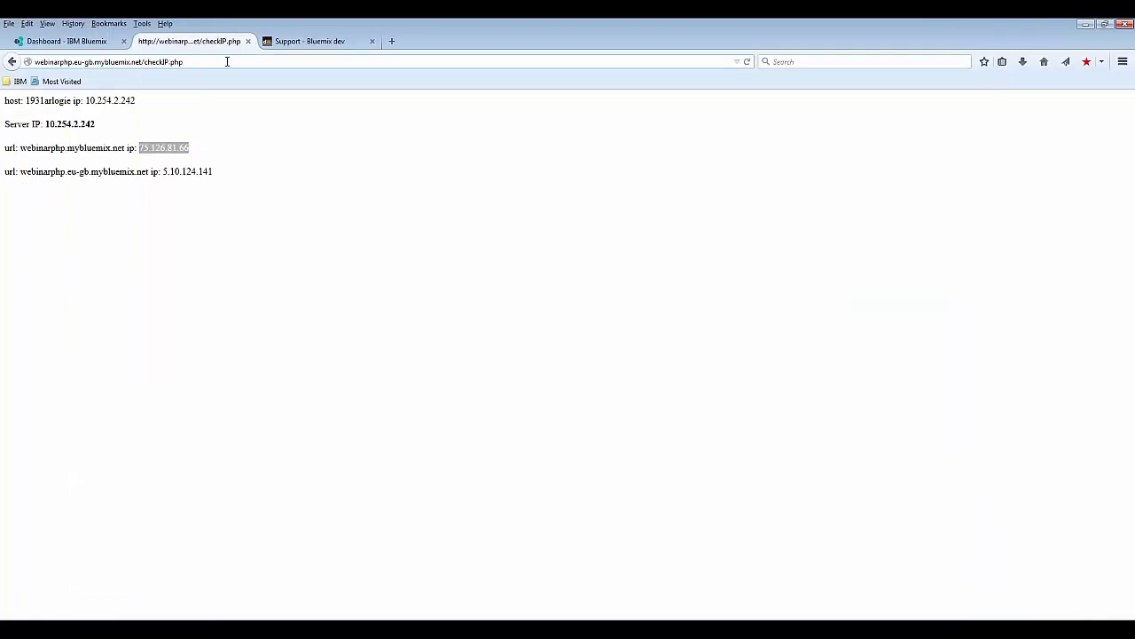
{"action": "key", "text": "BackSpace"}
{"action": "key", "text": "BackSpace"}
{"action": "key", "text": "BackSpace"}
{"action": "key", "text": "BackSpace"}
{"action": "key", "text": "BackSpace"}
{"action": "key", "text": "BackSpace"}
{"action": "key", "text": "BackSpace"}
{"action": "key", "text": "BackSpace"}
{"action": "key", "text": "BackSpace"}
{"action": "key", "text": "BackSpace"}
{"action": "key", "text": "BackSpace"}
{"action": "type", "text": "test"}
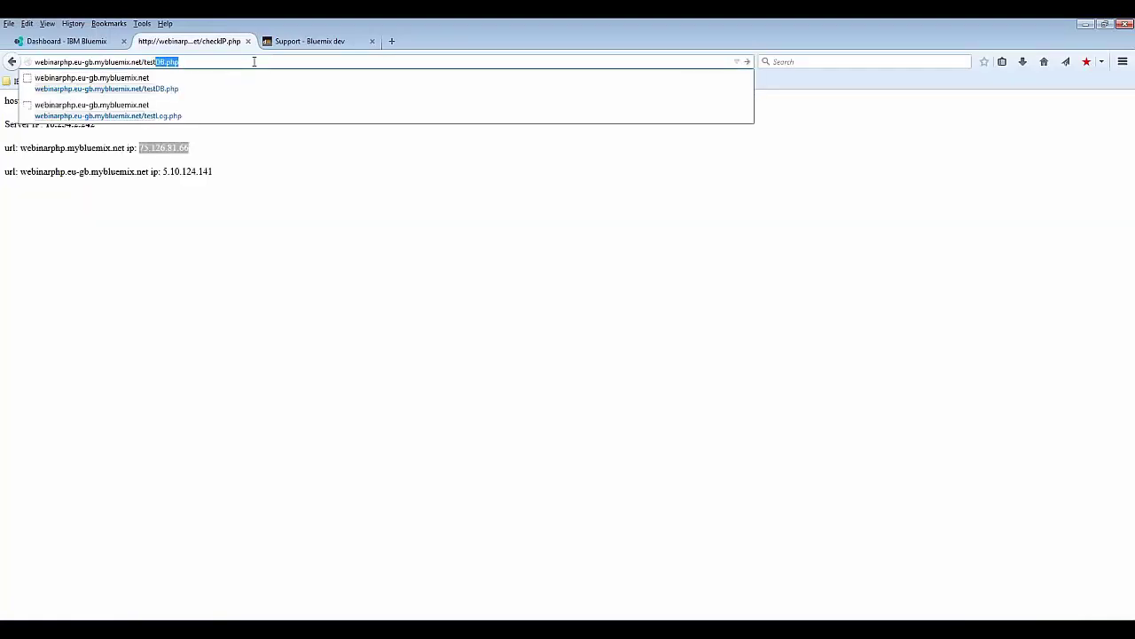
{"action": "type", "text": "Log"}
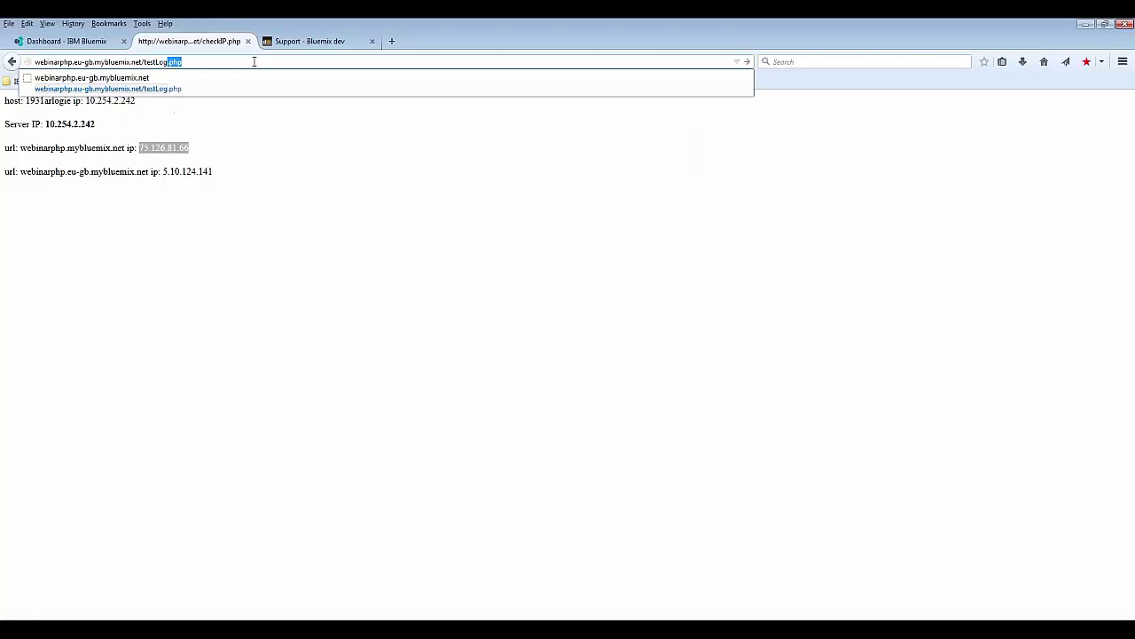
{"action": "key", "text": "Return"}
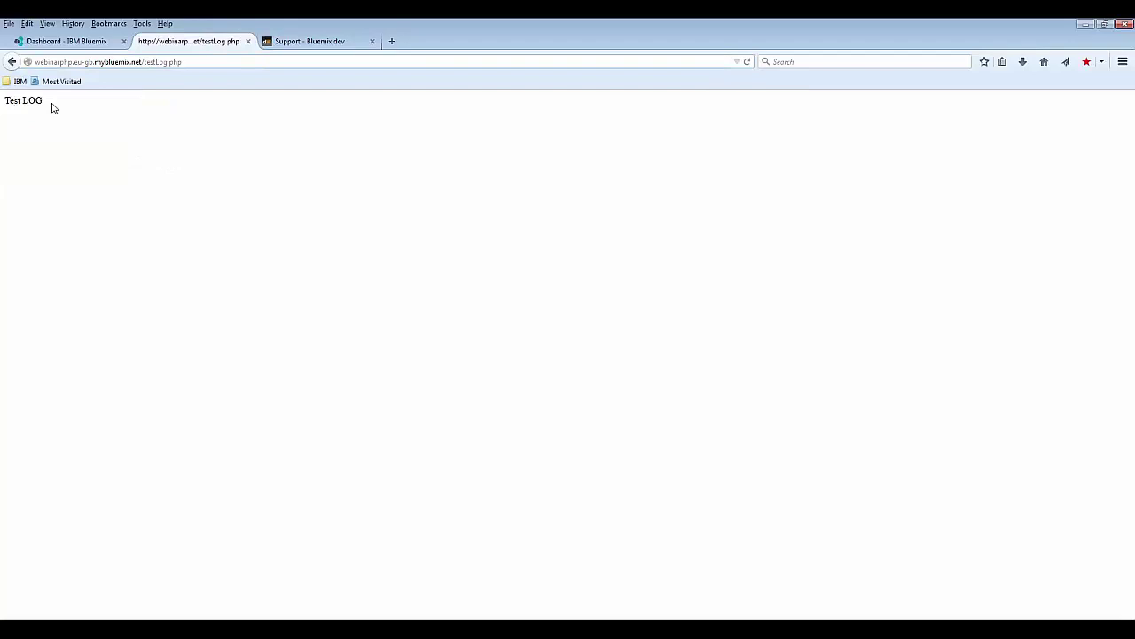
{"action": "left_click", "coordinate": [324, 628]}
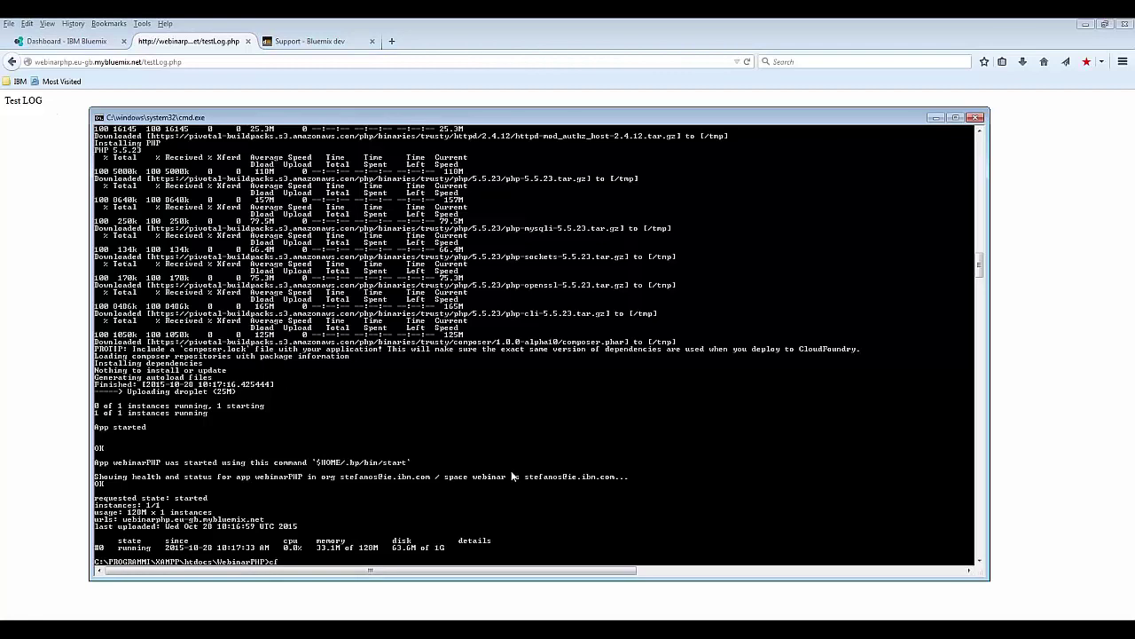
Step: Run cf logs webinarPHP and read the 'test error log' entry from the testLog.php request
{"action": "type", "text": "cf logs"}
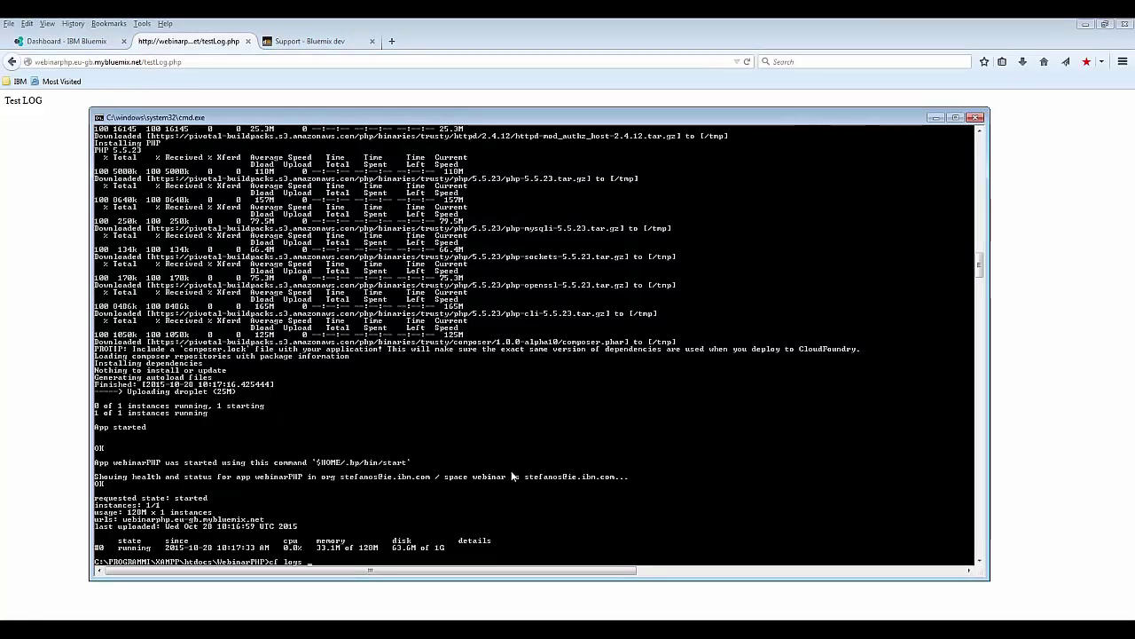
{"action": "type", "text": " webinarPHP"}
{"action": "key", "text": "Return"}
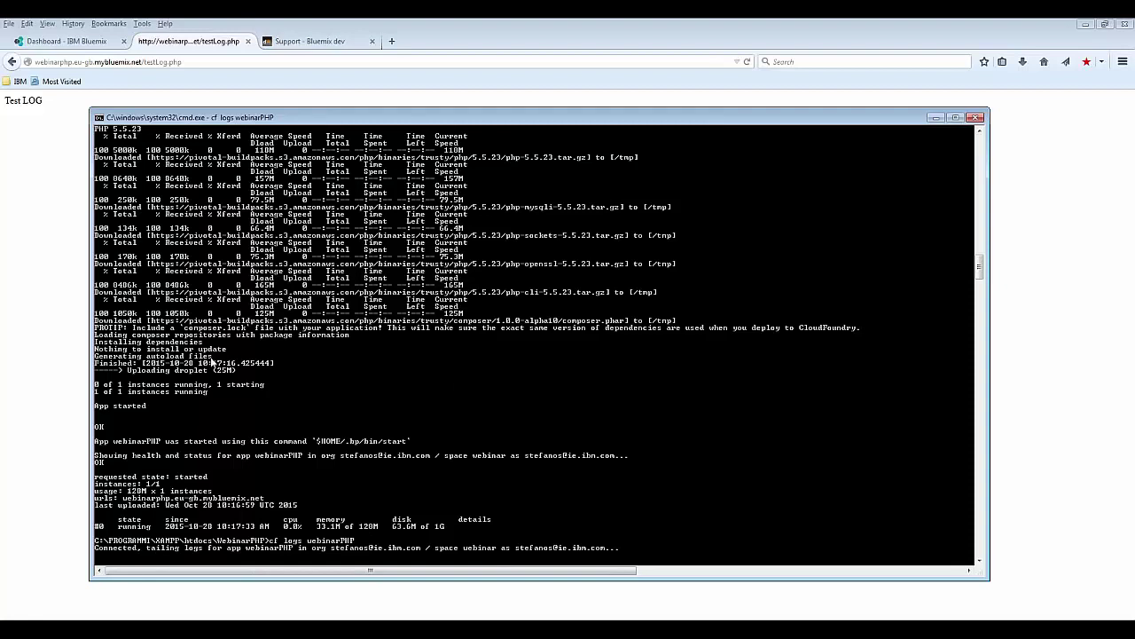
{"action": "left_click", "coordinate": [50, 272]}
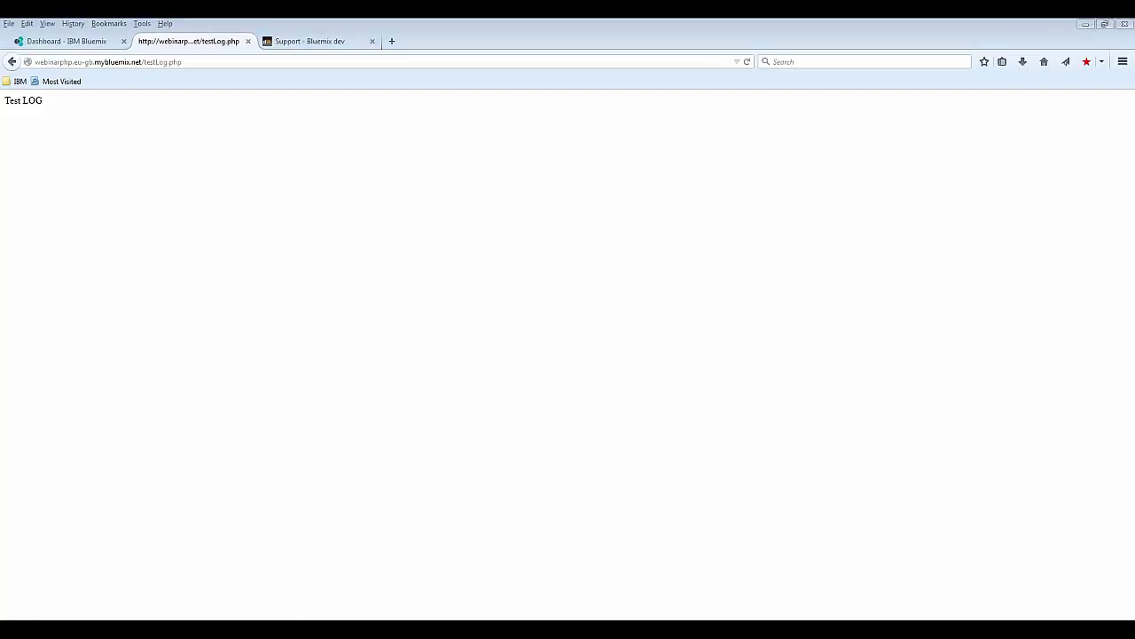
{"action": "left_click", "coordinate": [299, 626]}
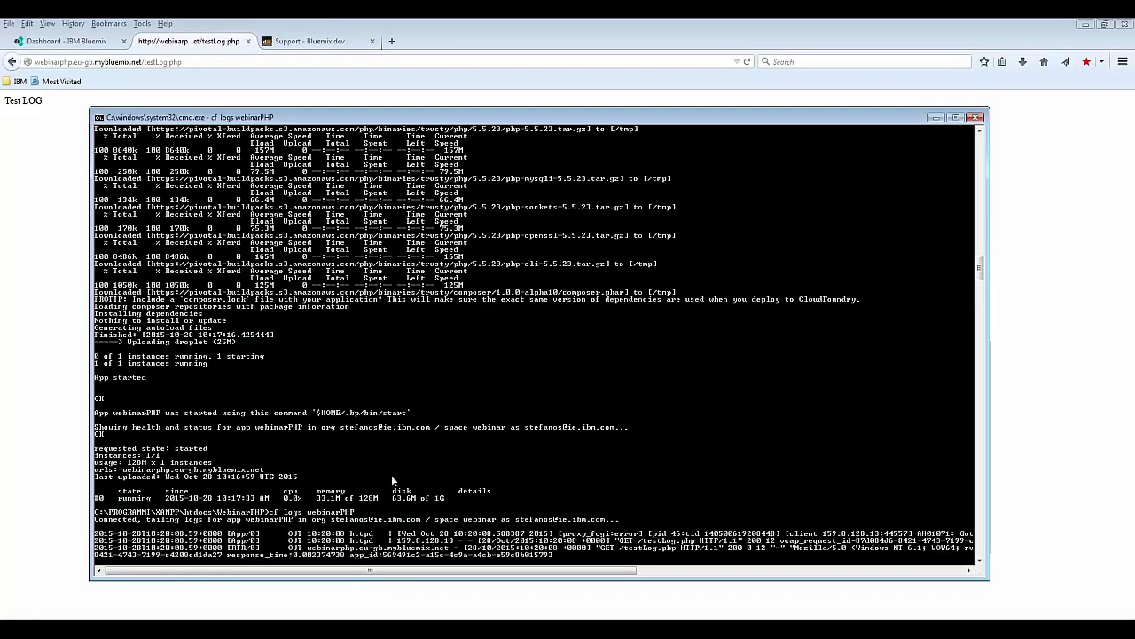
{"action": "left_click_drag", "start_coordinate": [406, 573], "coordinate": [650, 581]}
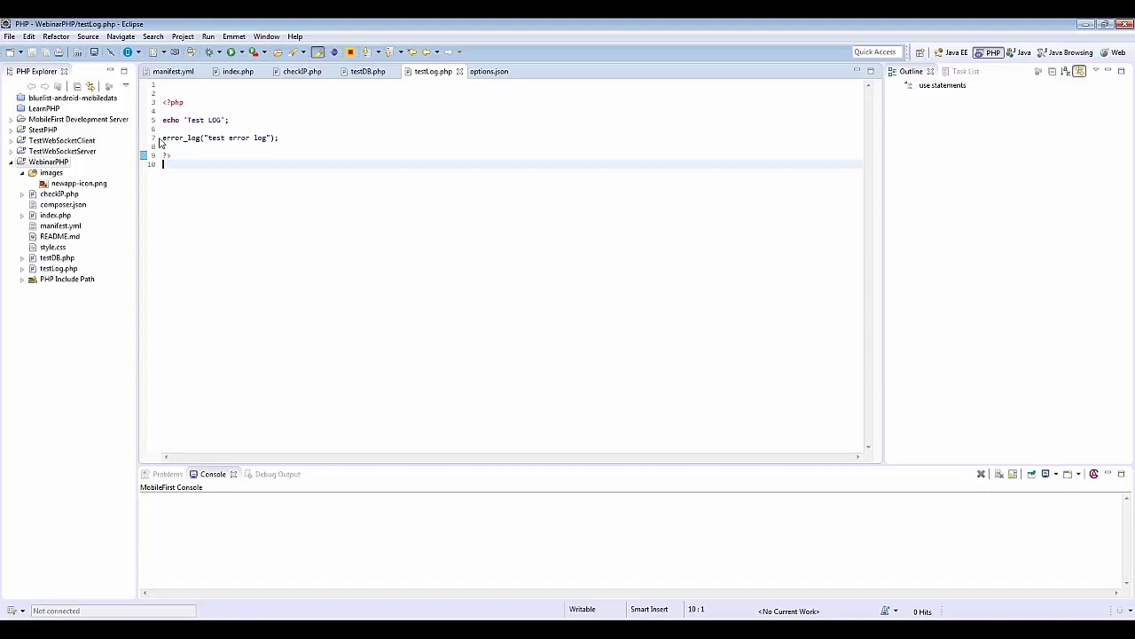
Step: Select the error_log call on line 7, then view the testDB.php source in Eclipse
{"action": "triple_click", "coordinate": [250, 138]}
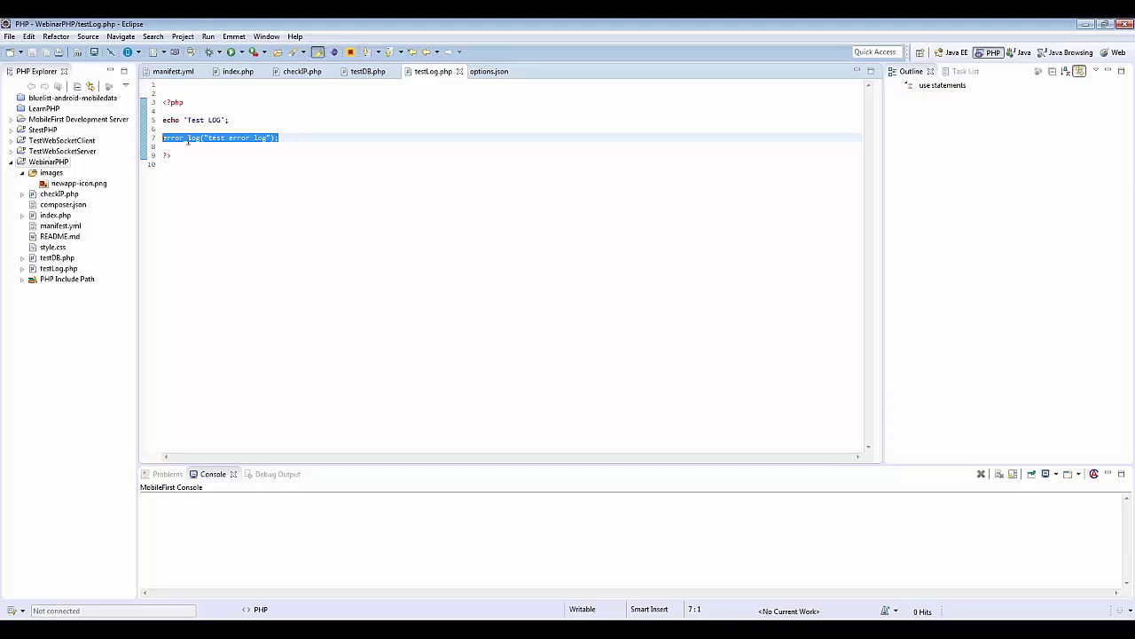
{"action": "mouse_move", "coordinate": [188, 139]}
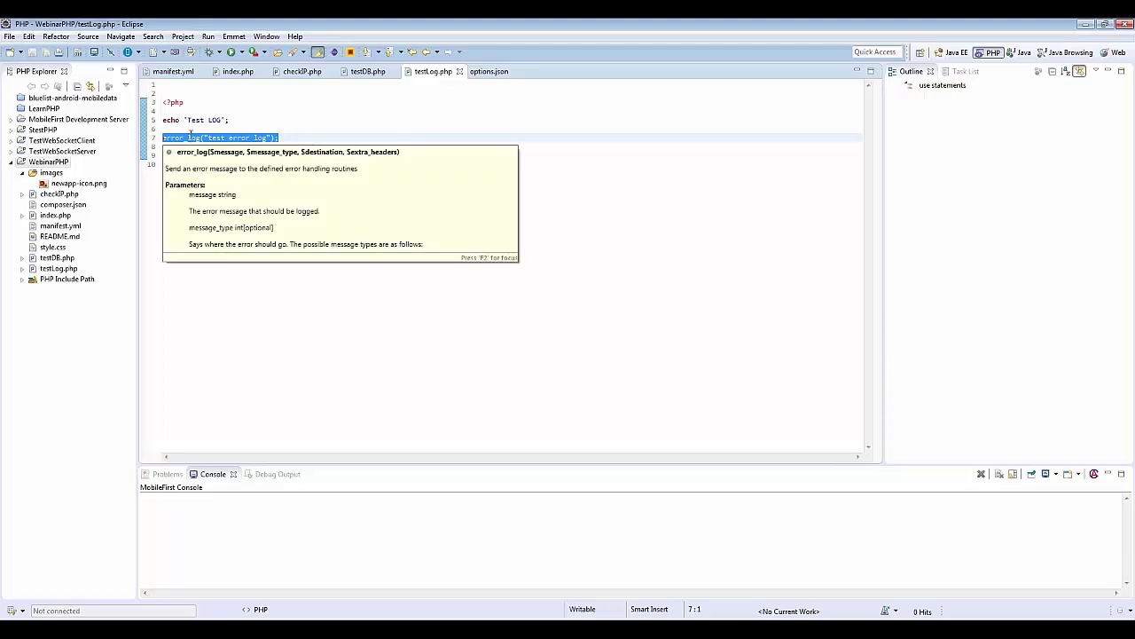
{"action": "left_click", "coordinate": [364, 71]}
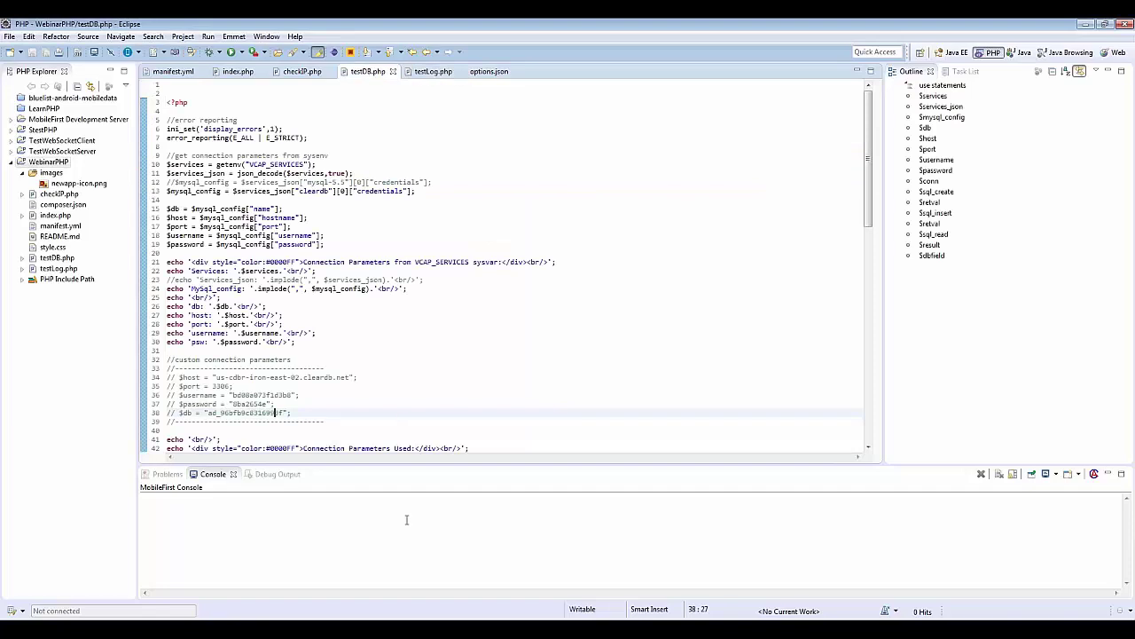
Step: Load the deployed testDB.php page, which connects to ClearDB and lists 'IBM BlueMix Rocks! X1000' rows
{"action": "key", "text": "alt+Tab"}
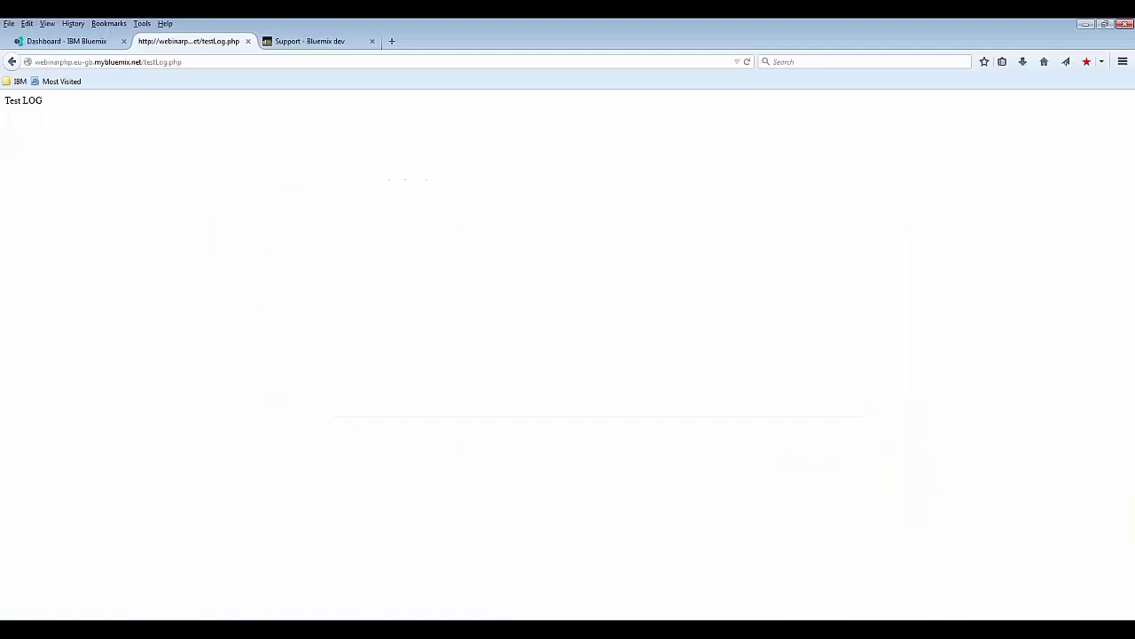
{"action": "left_click", "coordinate": [189, 61]}
{"action": "left_click", "coordinate": [217, 61]}
{"action": "key", "text": "BackSpace"}
{"action": "key", "text": "BackSpace"}
{"action": "key", "text": "BackSpace"}
{"action": "key", "text": "BackSpace"}
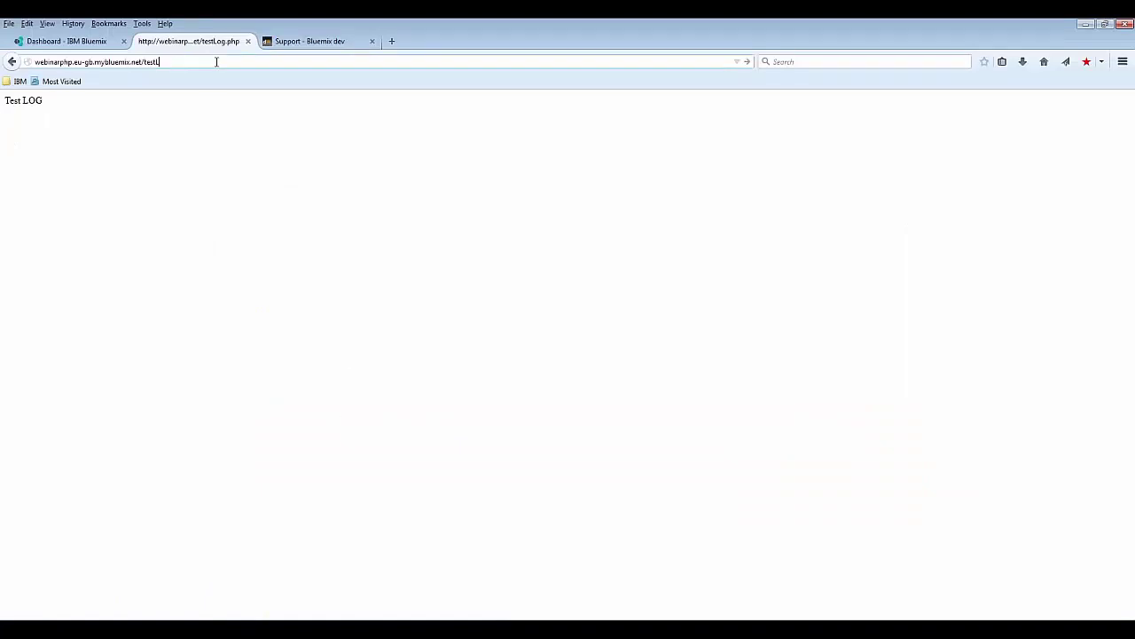
{"action": "key", "text": "BackSpace"}
{"action": "key", "text": "BackSpace"}
{"action": "type", "text": "DB.php"}
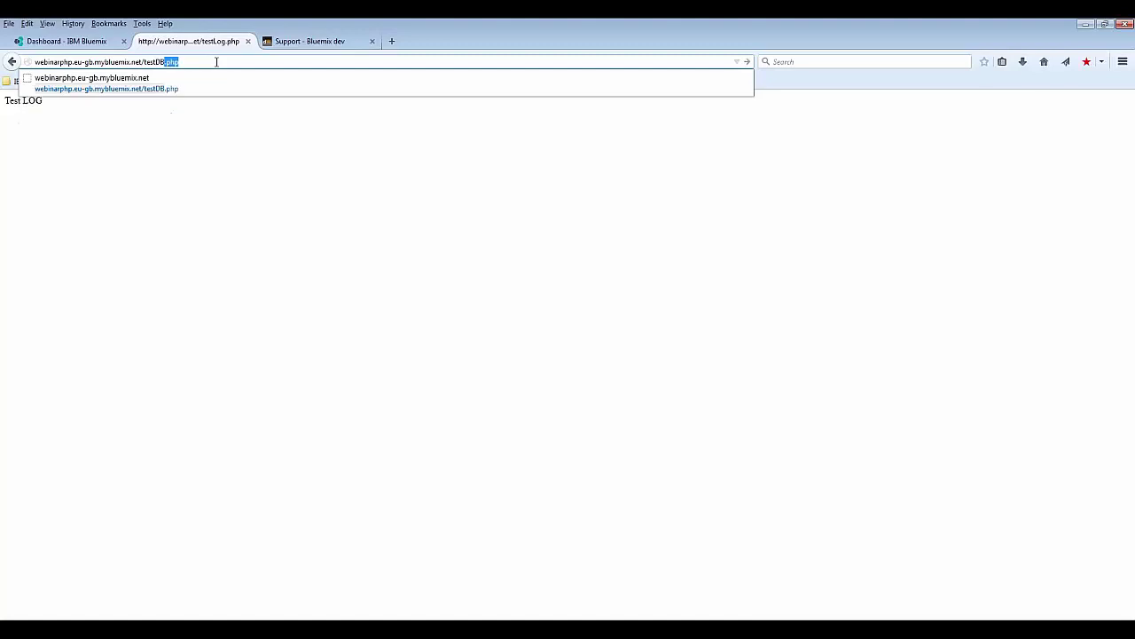
{"action": "key", "text": "Return"}
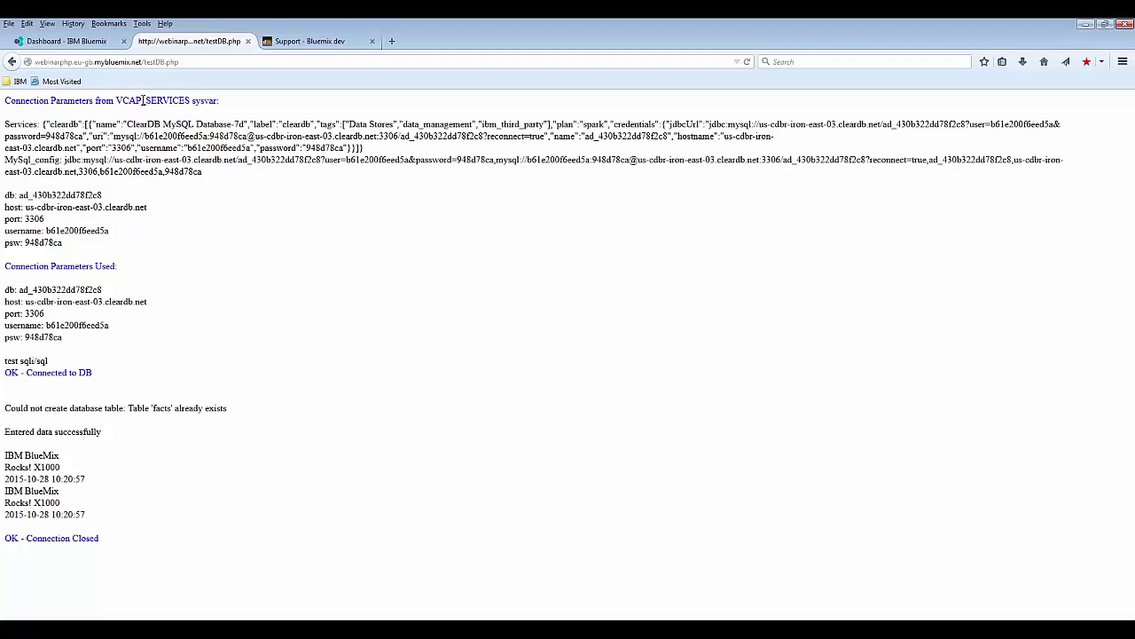
{"action": "left_click", "coordinate": [88, 42]}
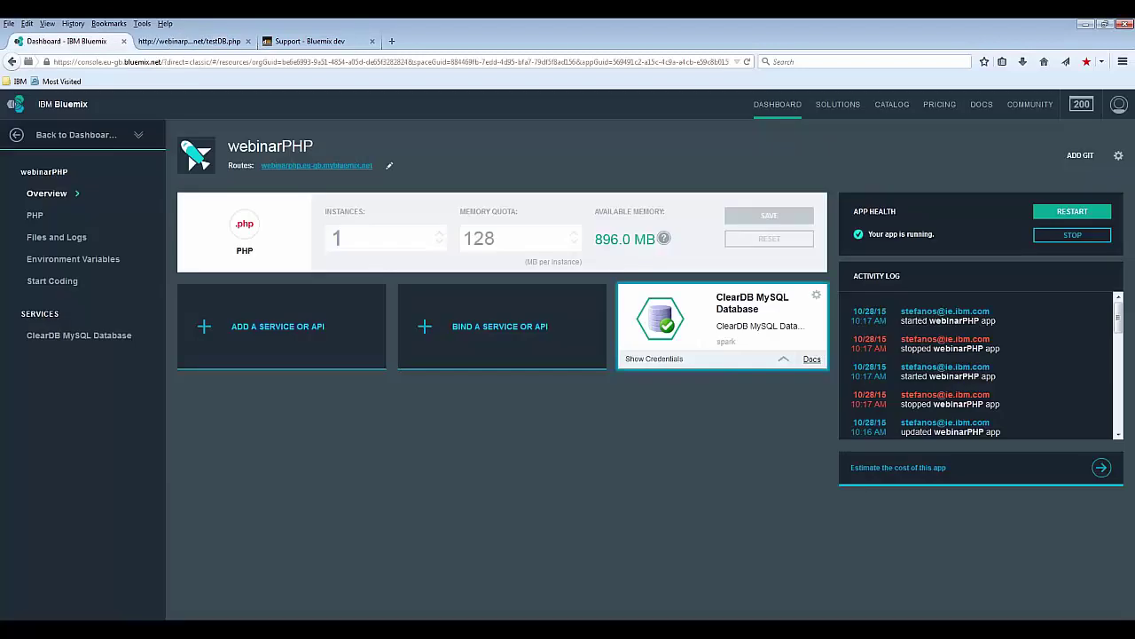
Step: Reveal the ClearDB credentials and the VCAP_SERVICES environment variables, then compare them with testDB.php
{"action": "left_click", "coordinate": [648, 360]}
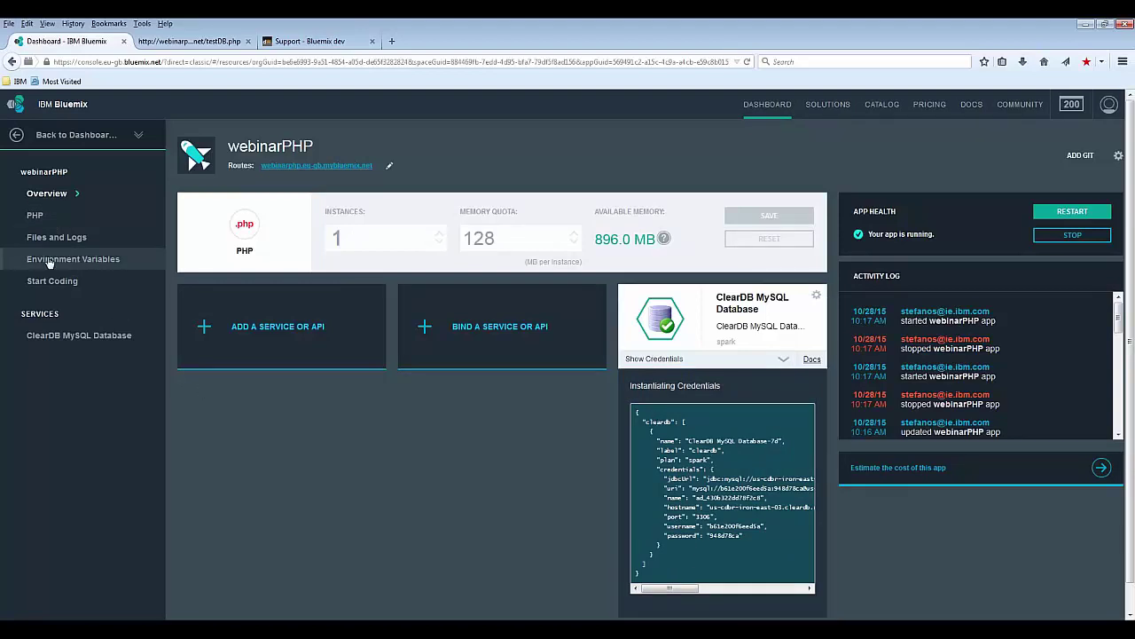
{"action": "left_click", "coordinate": [49, 260]}
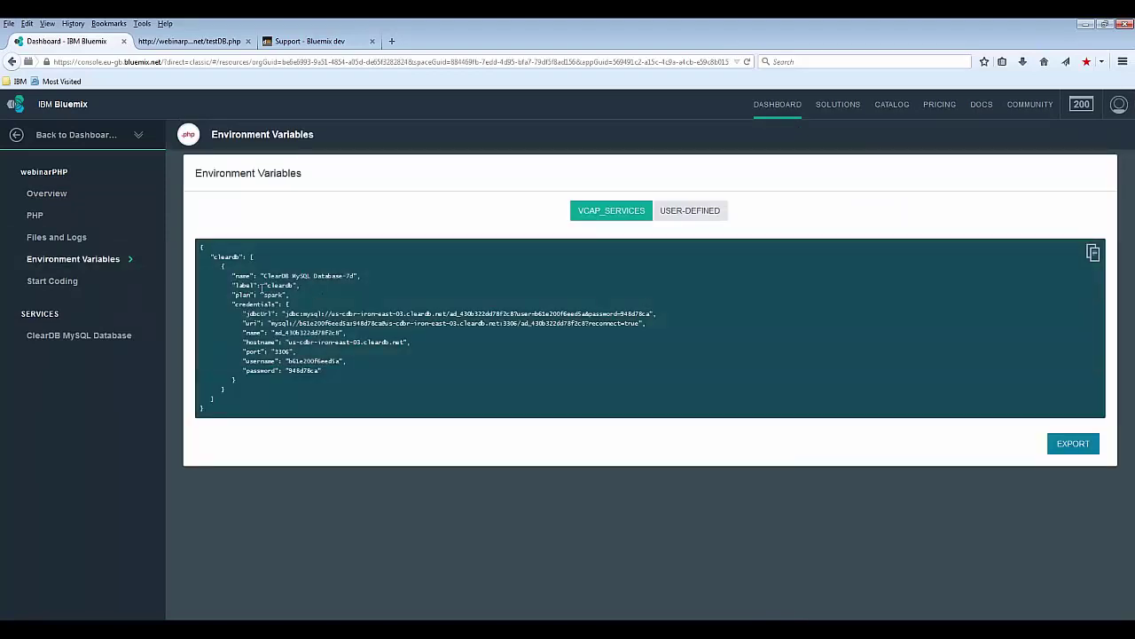
{"action": "left_click", "coordinate": [222, 41]}
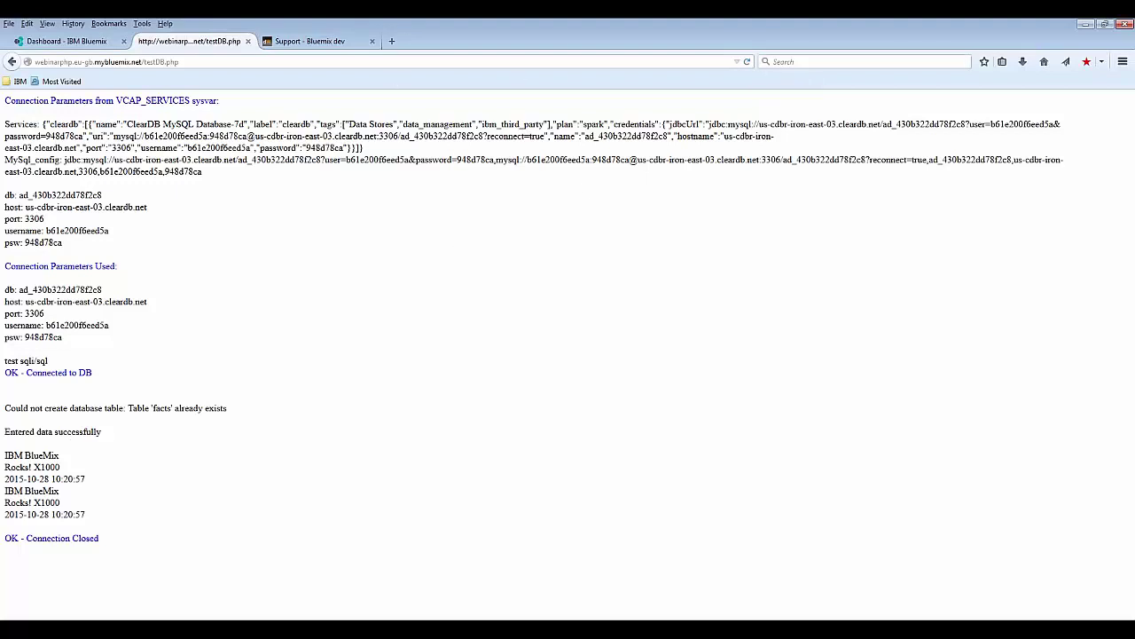
Step: Rerun testDB.php twice, adding rows stamped 10:21:53 and 10:22:00
{"action": "left_click", "coordinate": [746, 62]}
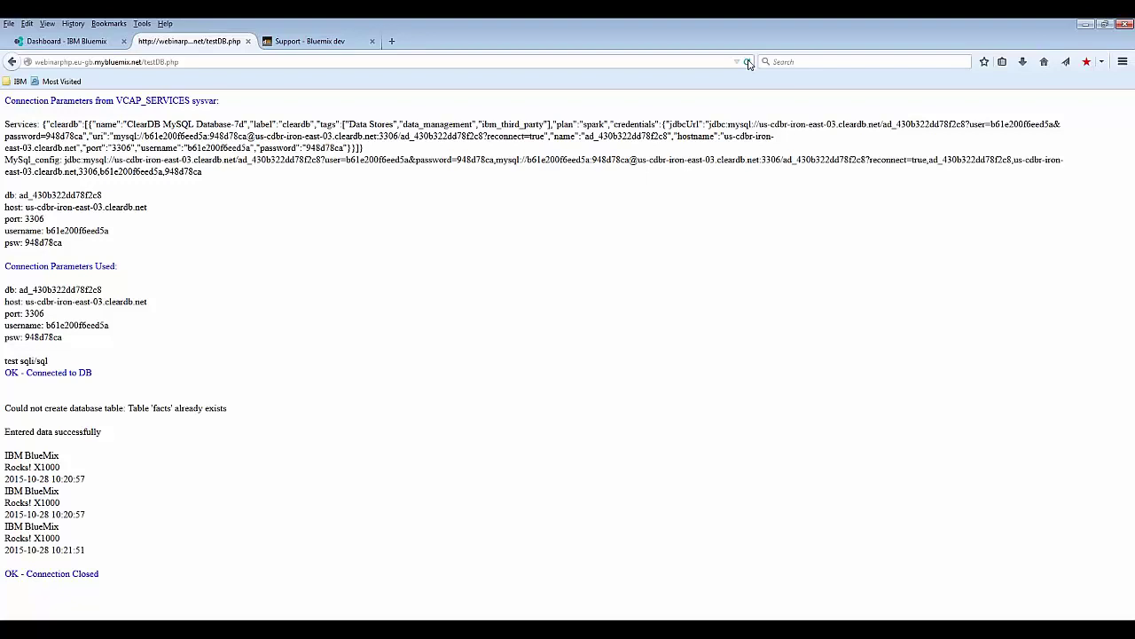
{"action": "left_click", "coordinate": [748, 62]}
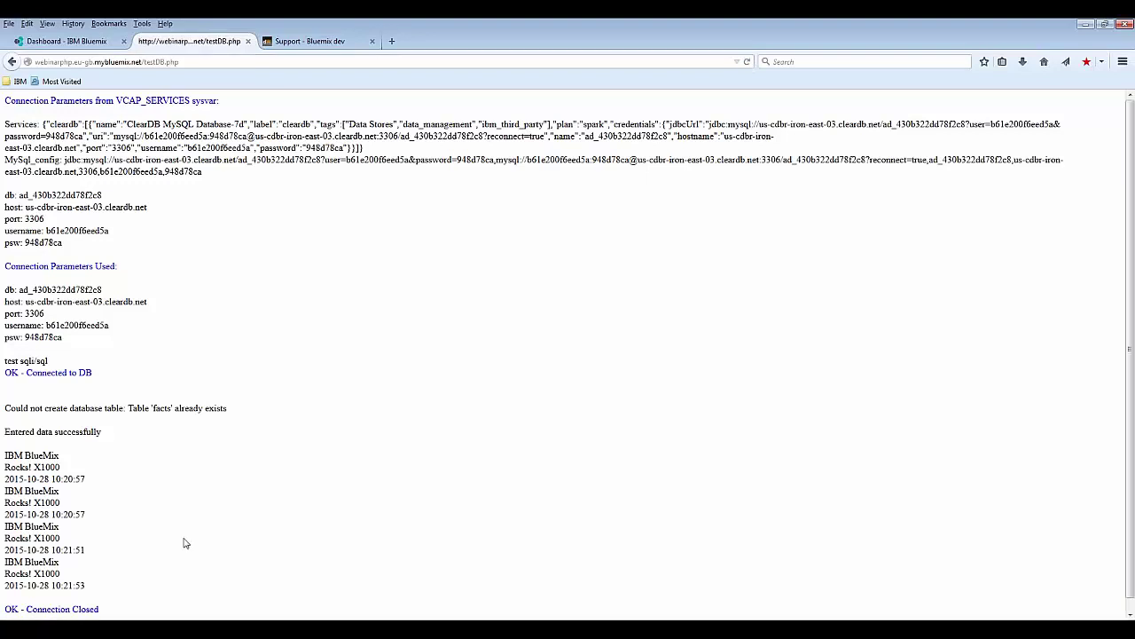
{"action": "scroll", "coordinate": [183, 539], "scroll_direction": "down", "scroll_amount": 1}
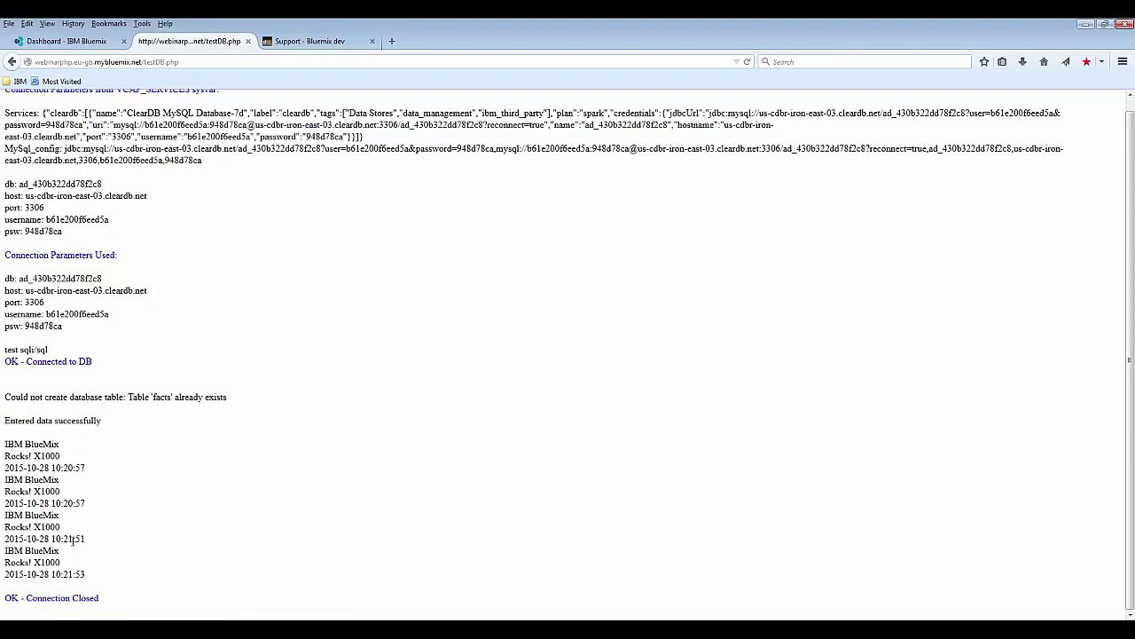
{"action": "left_click", "coordinate": [747, 62]}
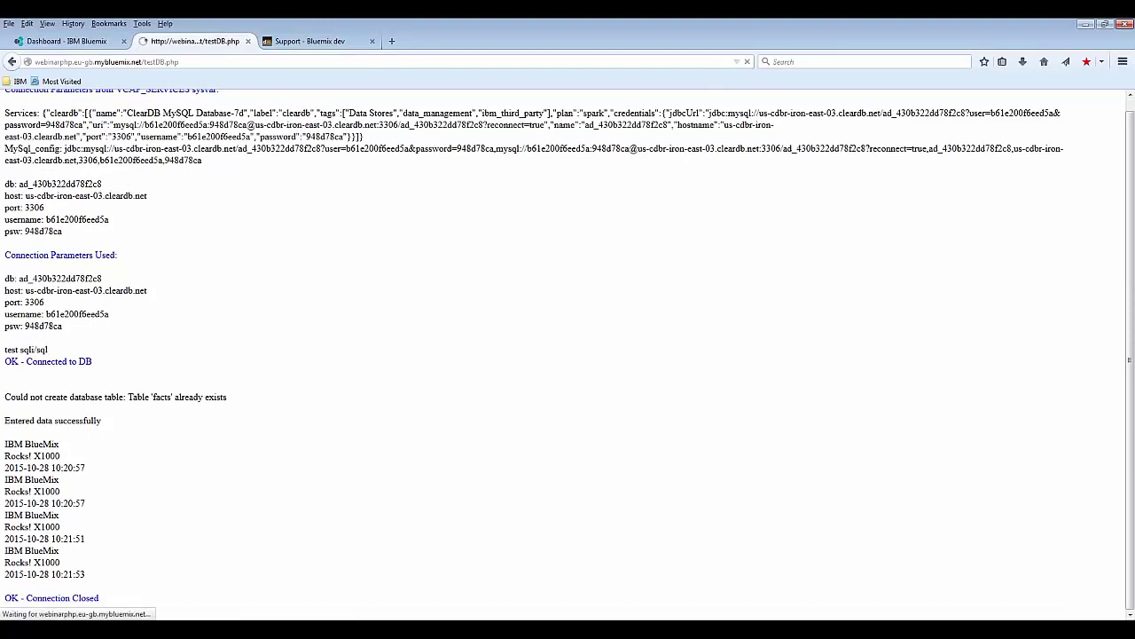
{"action": "scroll", "coordinate": [64, 373], "scroll_direction": "down", "scroll_amount": 1}
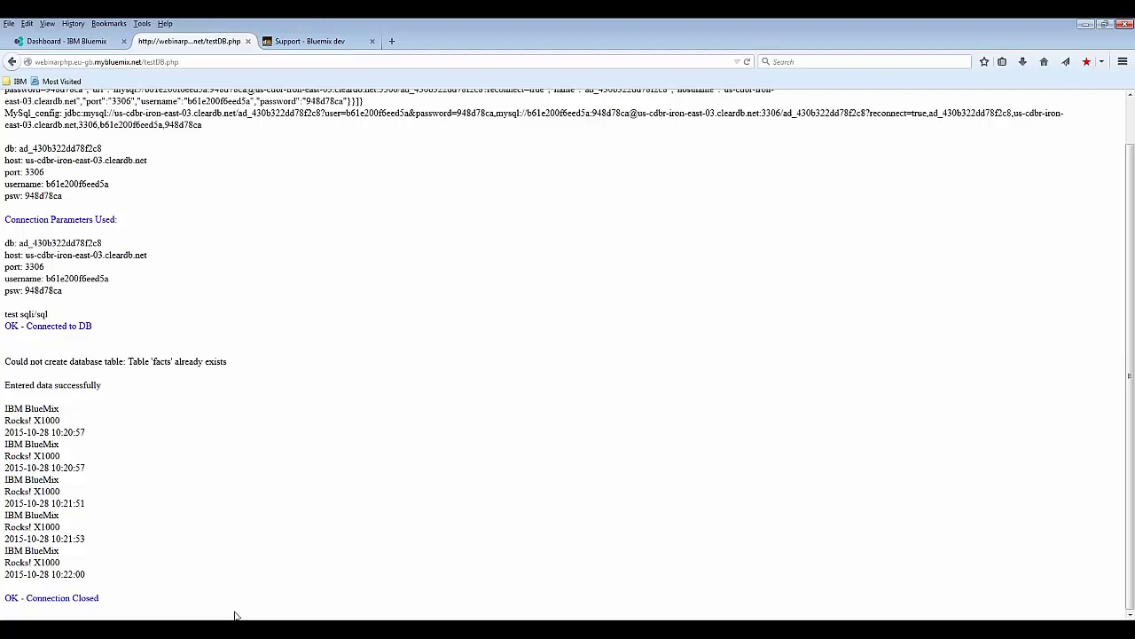
{"action": "key", "text": "alt+Tab"}
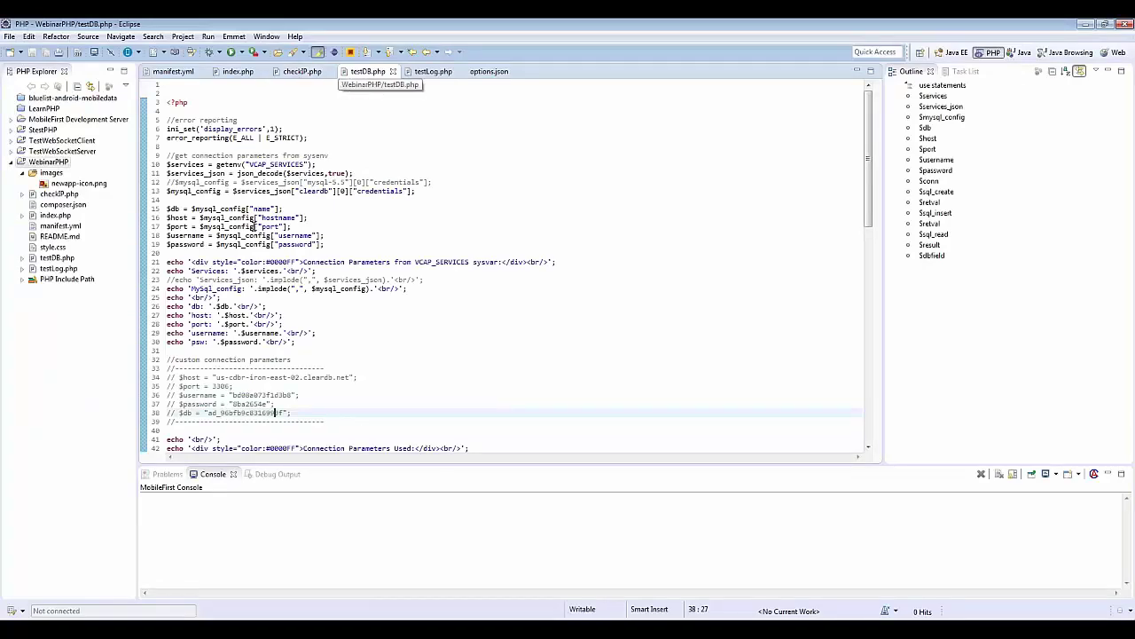
Step: Launch the XAMPP Control Panel from the All Programs list
{"action": "scroll", "coordinate": [280, 286], "scroll_direction": "down", "scroll_amount": 3}
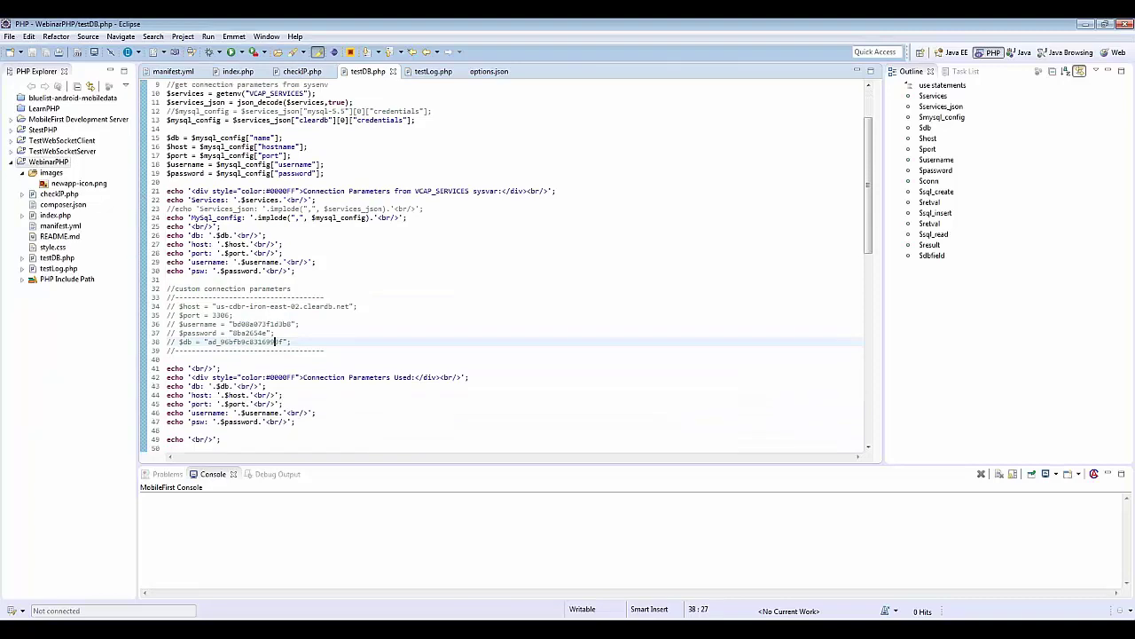
{"action": "left_click", "coordinate": [18, 630]}
{"action": "left_click", "coordinate": [37, 582]}
{"action": "left_click", "coordinate": [41, 442]}
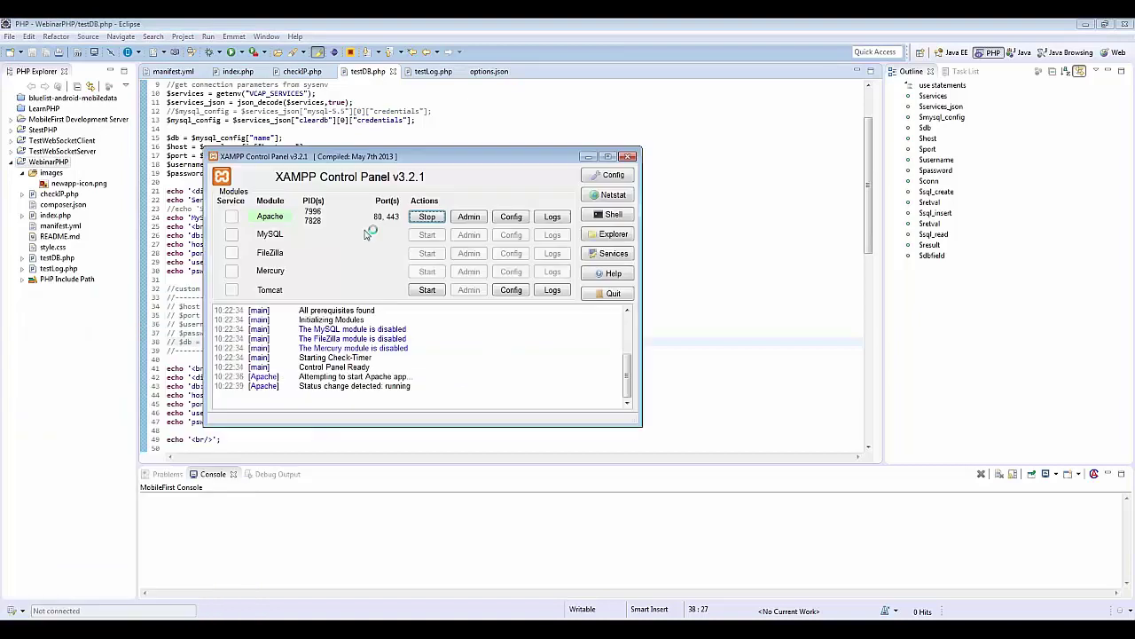
Step: Request localhost/xampp/WebinarPHP/testDB.php in a new tab, which returns 404 Object not found
{"action": "left_click", "coordinate": [364, 629]}
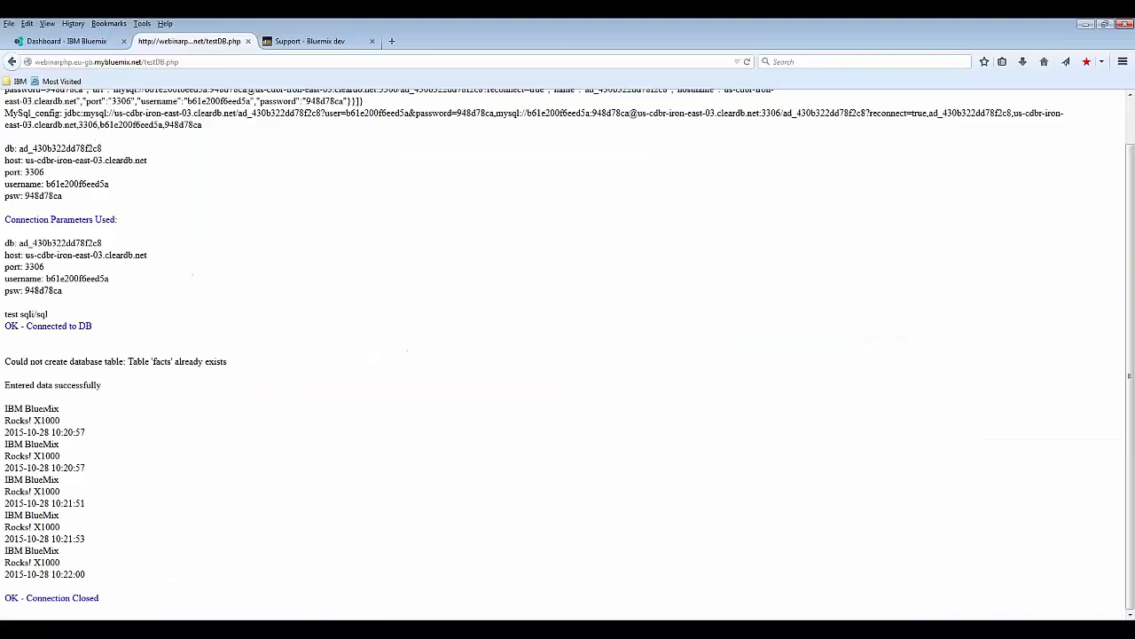
{"action": "left_click", "coordinate": [391, 41]}
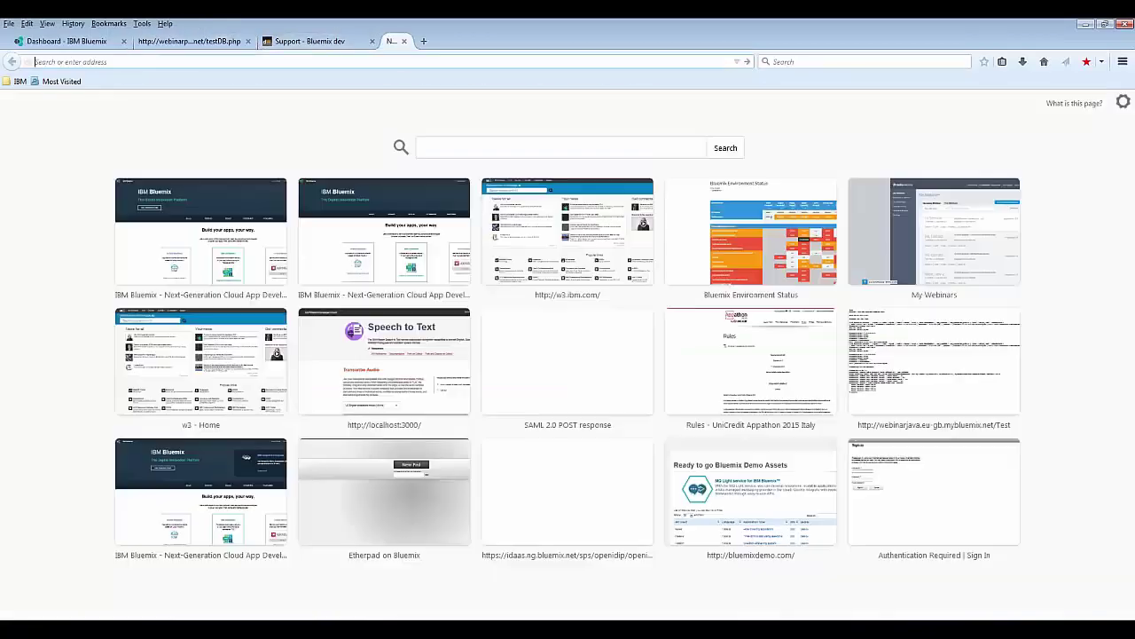
{"action": "type", "text": "localhost/"}
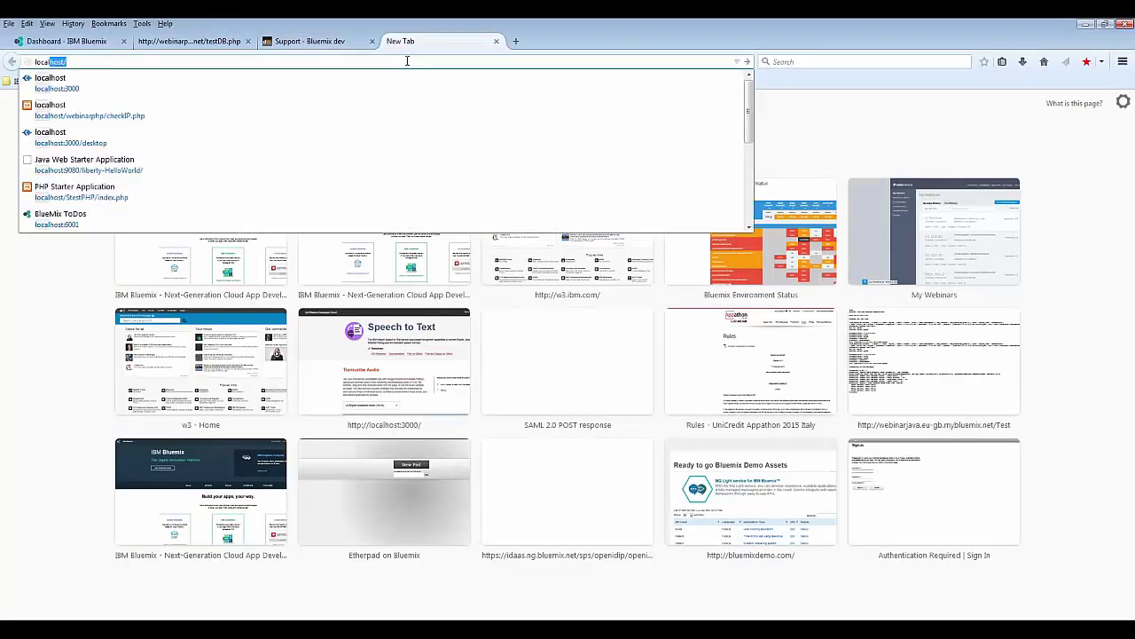
{"action": "key", "text": "Return"}
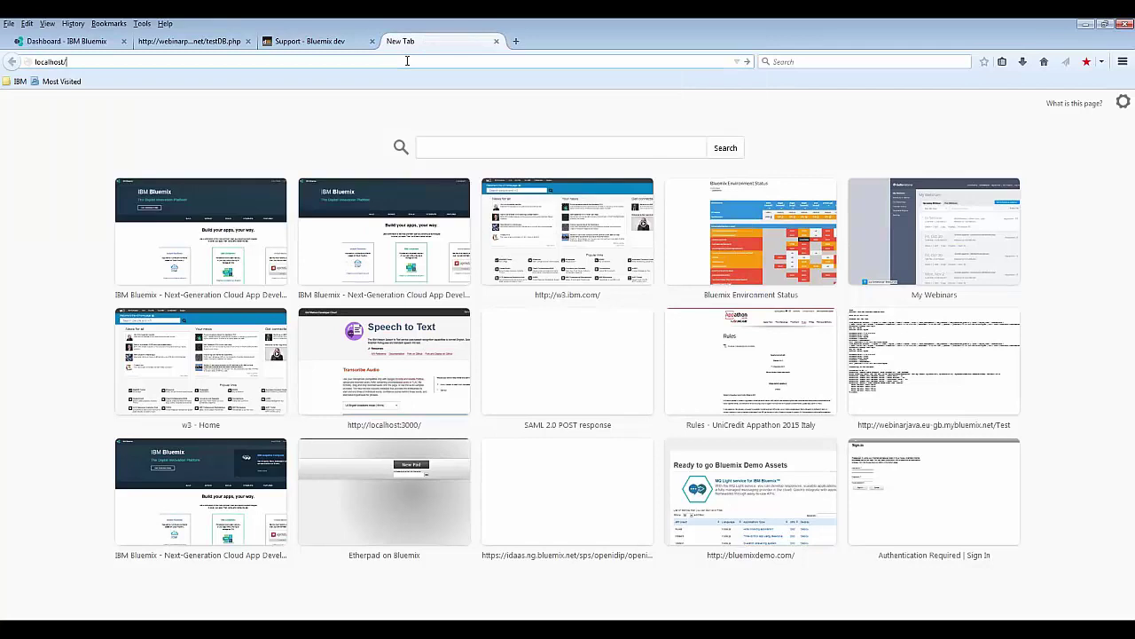
{"action": "left_click", "coordinate": [407, 60]}
{"action": "left_click", "coordinate": [408, 61]}
{"action": "key", "text": "BackSpace"}
{"action": "key", "text": "BackSpace"}
{"action": "key", "text": "BackSpace"}
{"action": "key", "text": "BackSpace"}
{"action": "key", "text": "BackSpace"}
{"action": "key", "text": "BackSpace"}
{"action": "key", "text": "BackSpace"}
{"action": "key", "text": "BackSpace"}
{"action": "key", "text": "BackSpace"}
{"action": "key", "text": "BackSpace"}
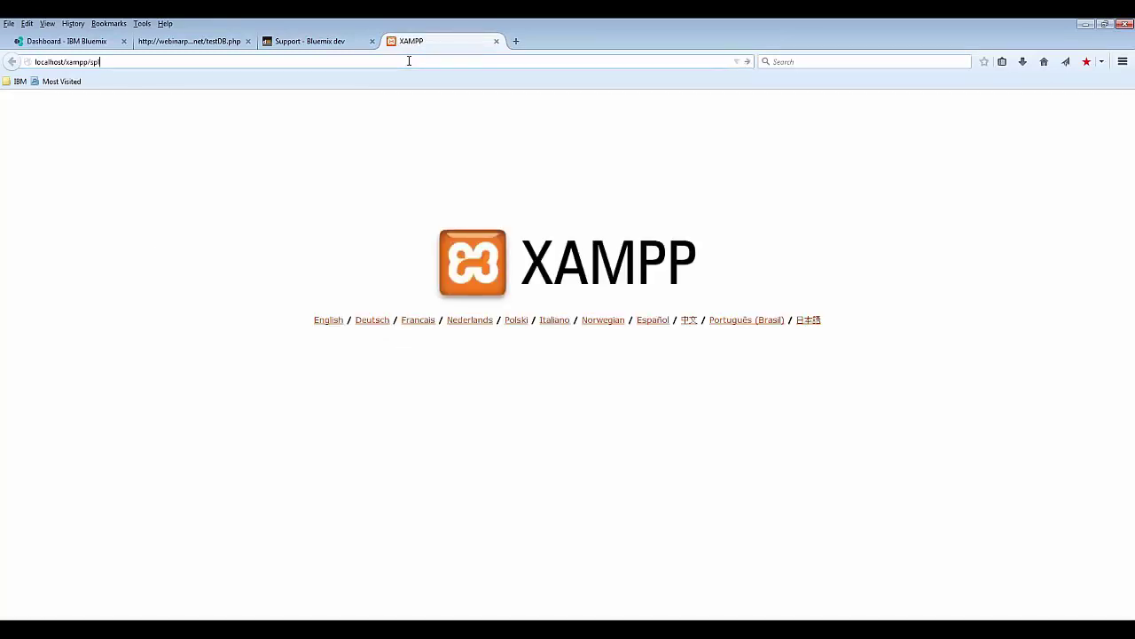
{"action": "type", "text": "WebinarPHP/testDB.php"}
{"action": "key", "text": "Return"}
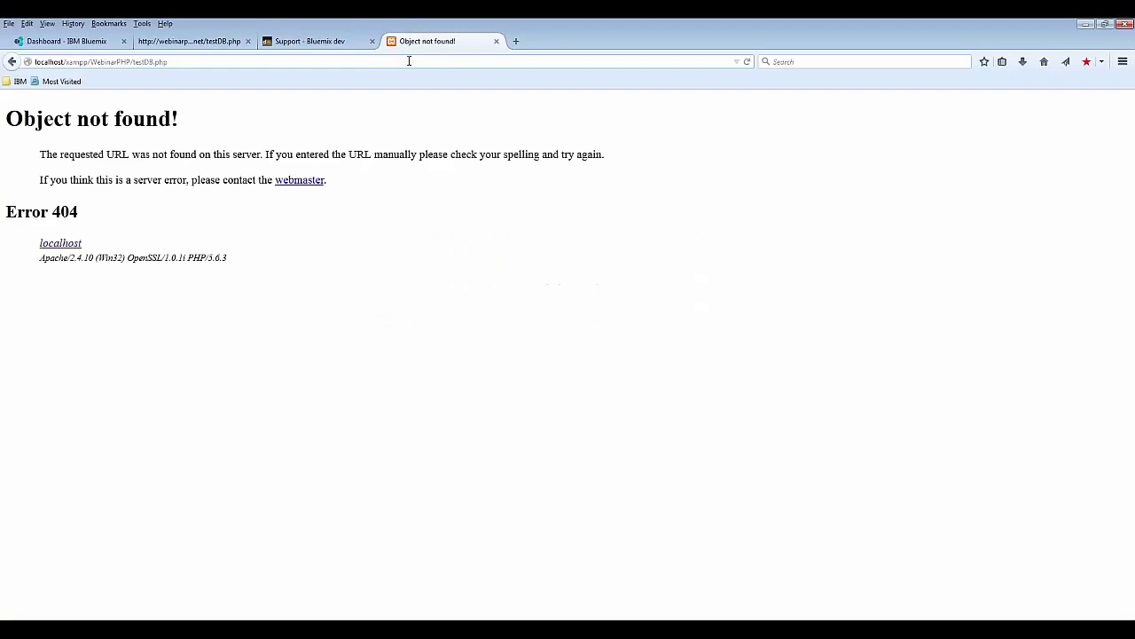
{"action": "key", "text": "alt+Tab"}
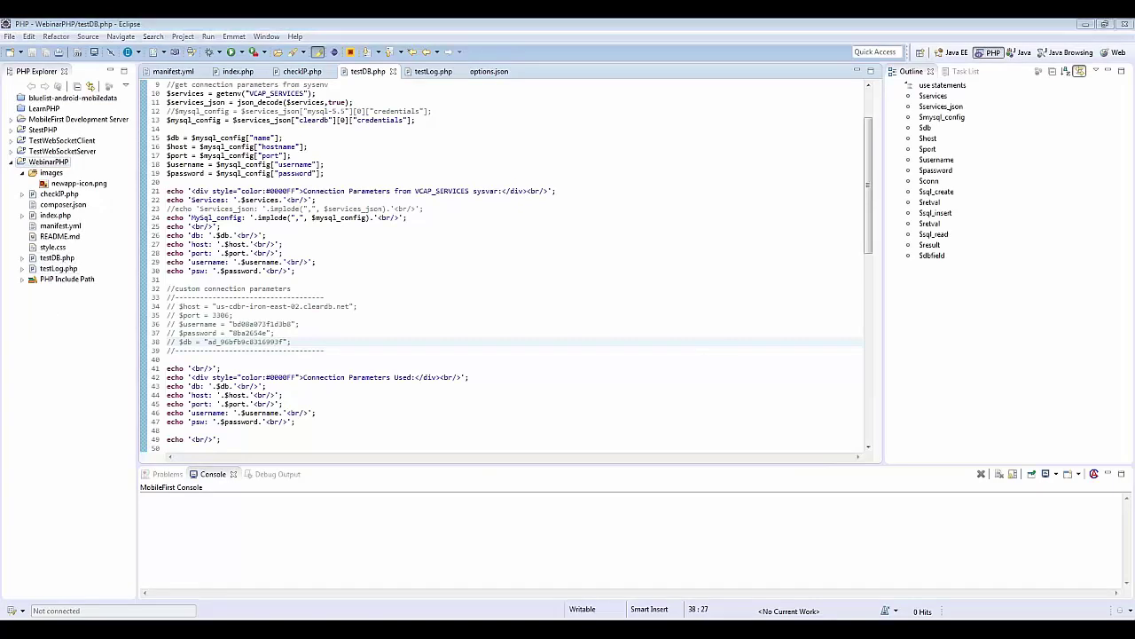
Step: Compare the local testDB.php output, with empty parameters and no connection, against the source code
{"action": "key", "text": "alt+Tab"}
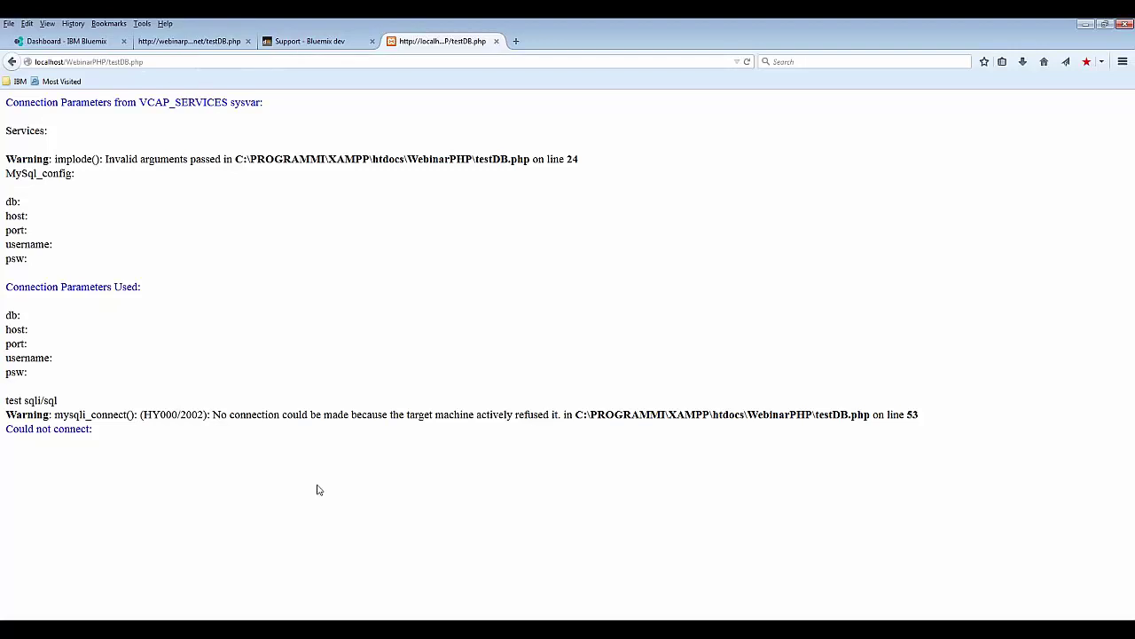
{"action": "key", "text": "alt+Tab"}
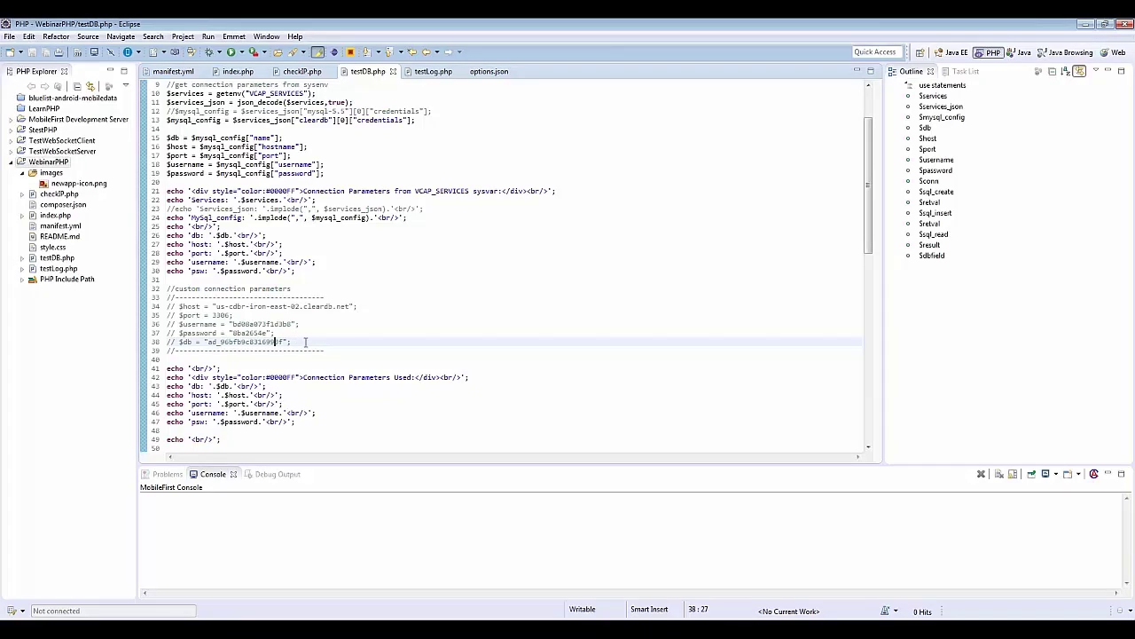
{"action": "key", "text": "alt+Tab"}
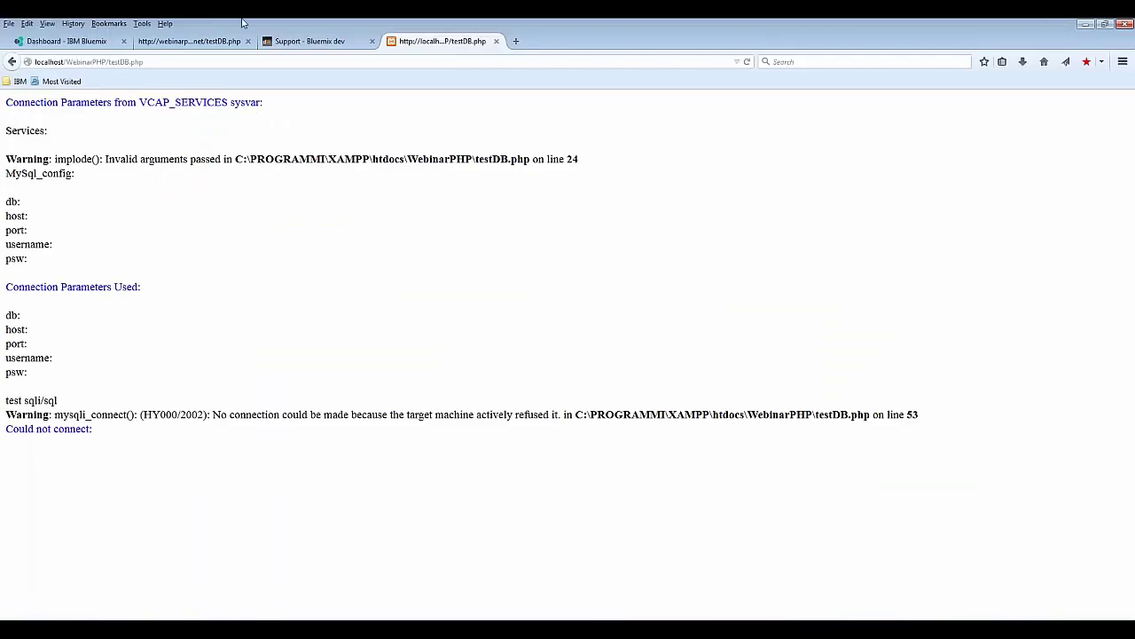
{"action": "left_click", "coordinate": [105, 42]}
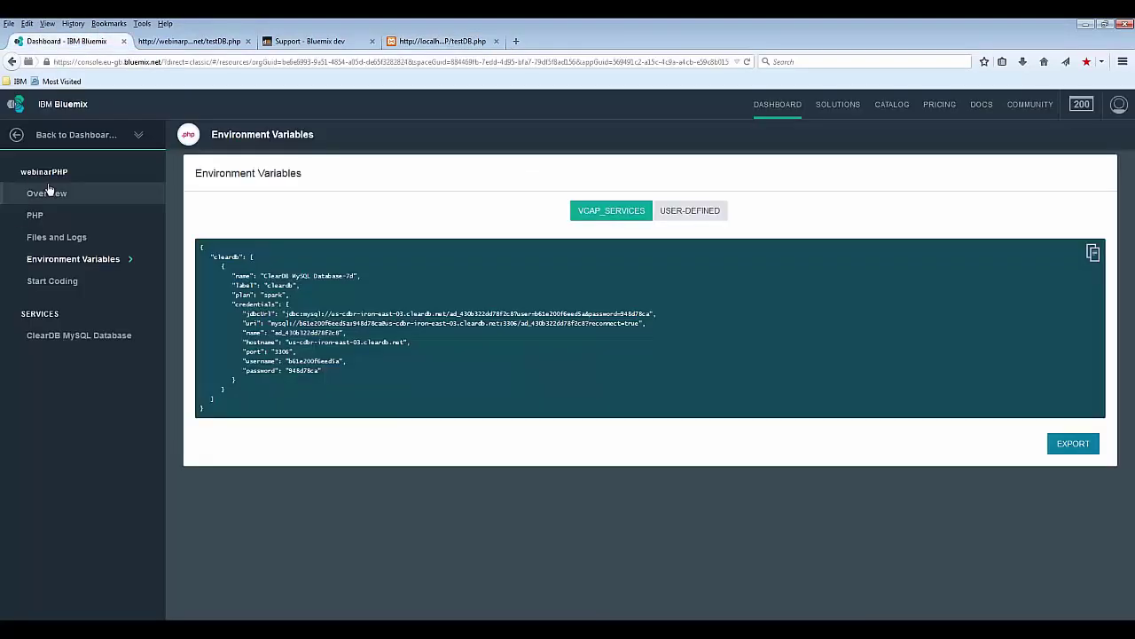
Step: Return to the Bluemix dashboard, dismiss XAMPP, and open webinarPHP showing the ClearDB credentials
{"action": "left_click", "coordinate": [16, 135]}
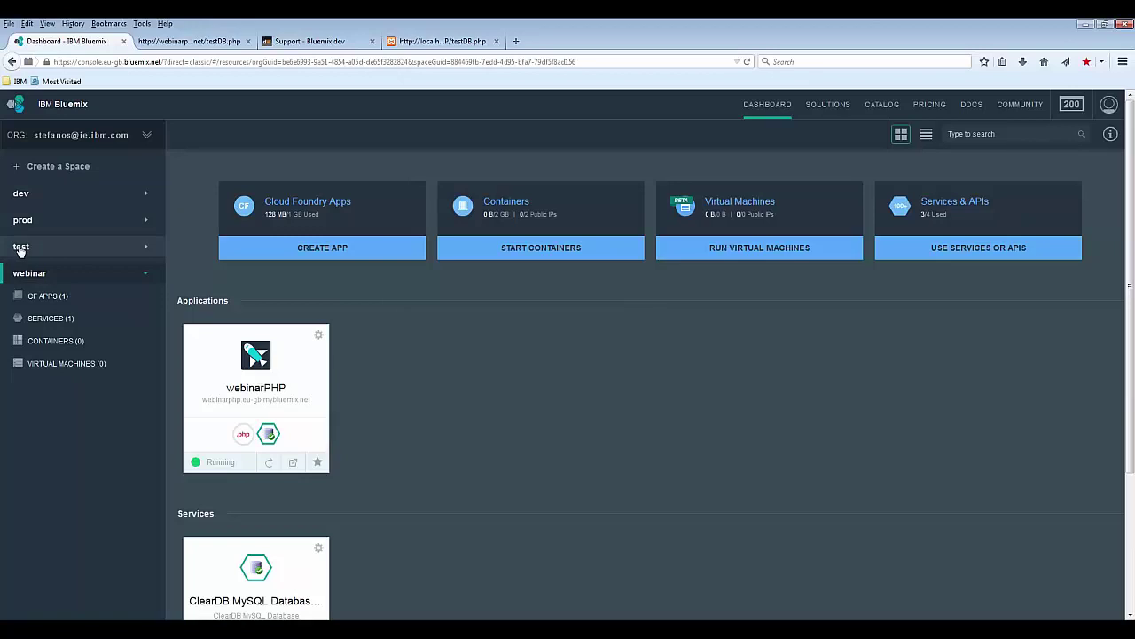
{"action": "scroll", "coordinate": [19, 251], "scroll_direction": "down", "scroll_amount": 1}
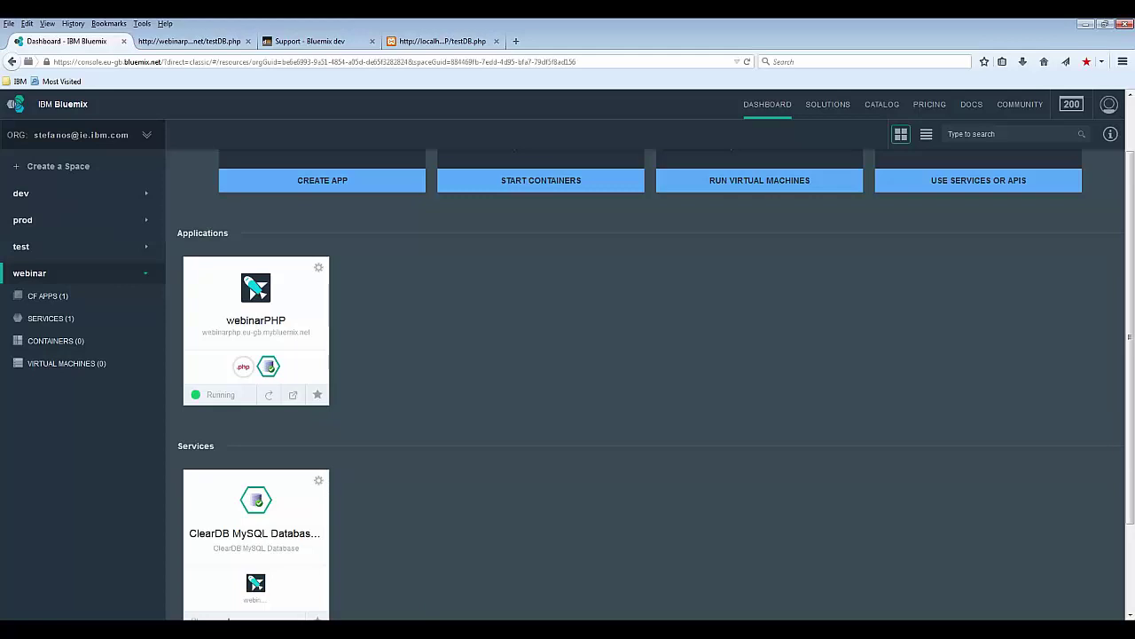
{"action": "key", "text": "alt+Tab"}
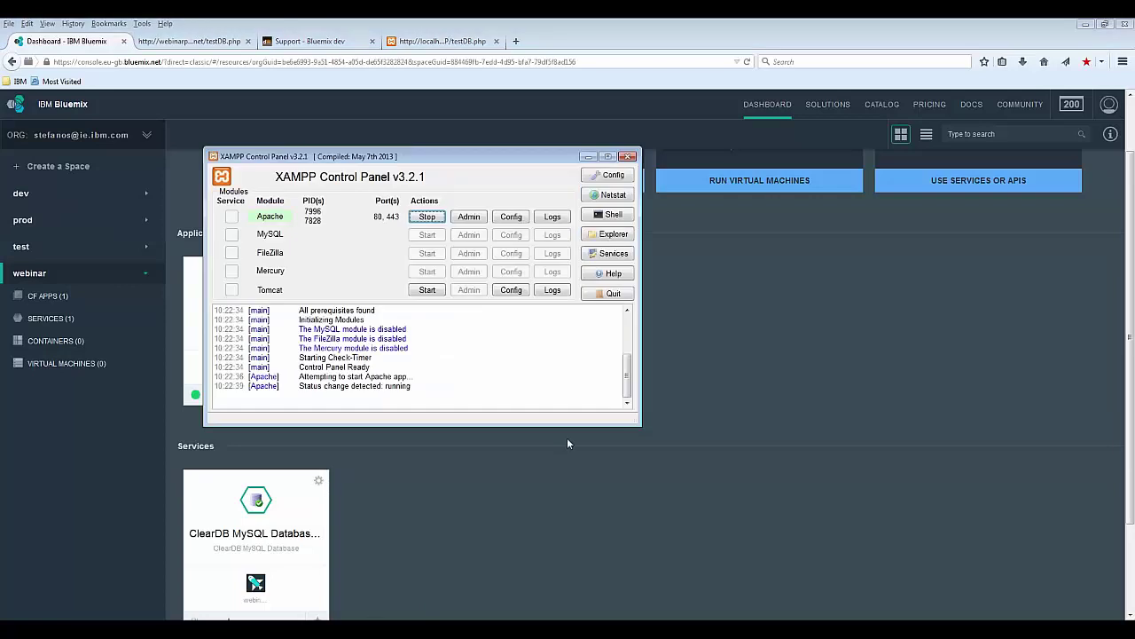
{"action": "left_click", "coordinate": [738, 411]}
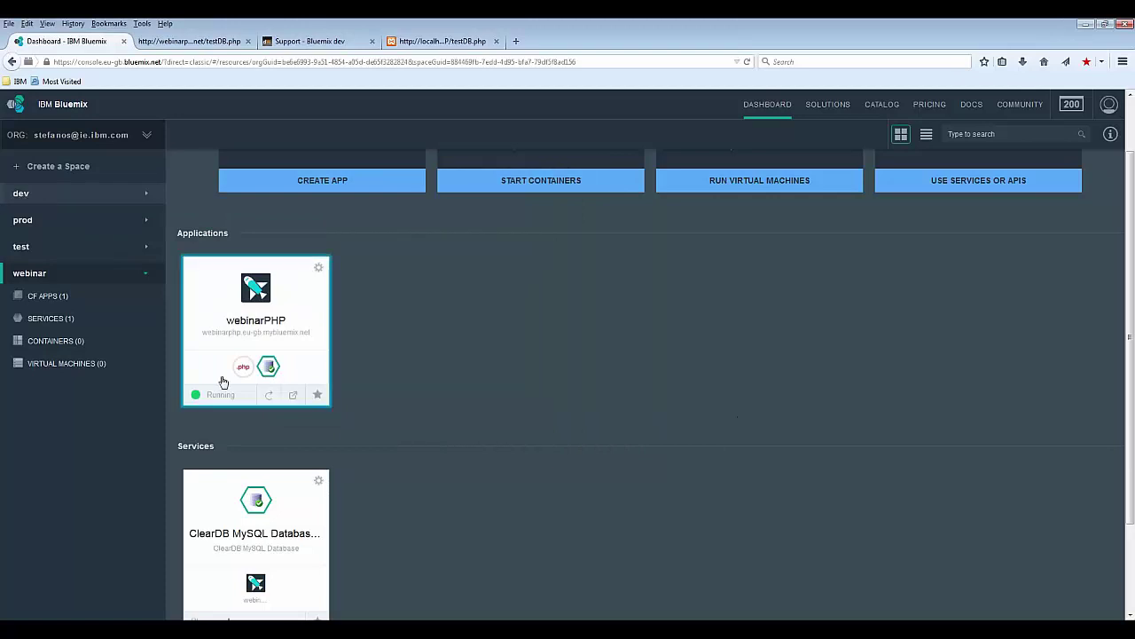
{"action": "left_click", "coordinate": [250, 316]}
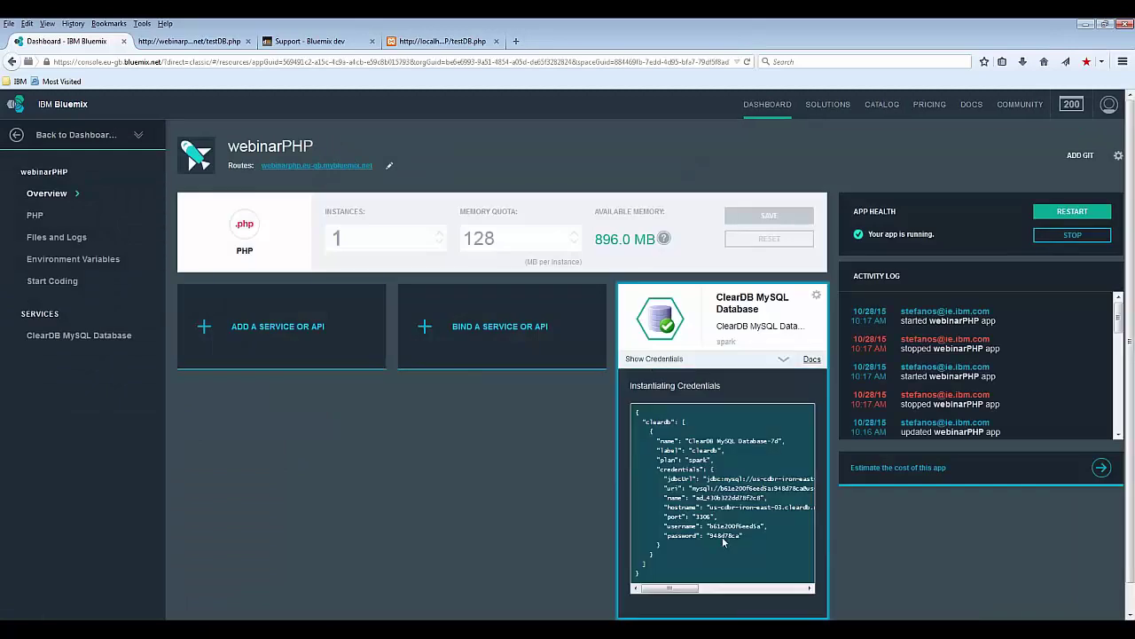
Step: Copy ClearDB host, port, username, password and db into testDB.php lines 35–39, then reload the localhost page
{"action": "left_click_drag", "start_coordinate": [747, 536], "coordinate": [623, 482]}
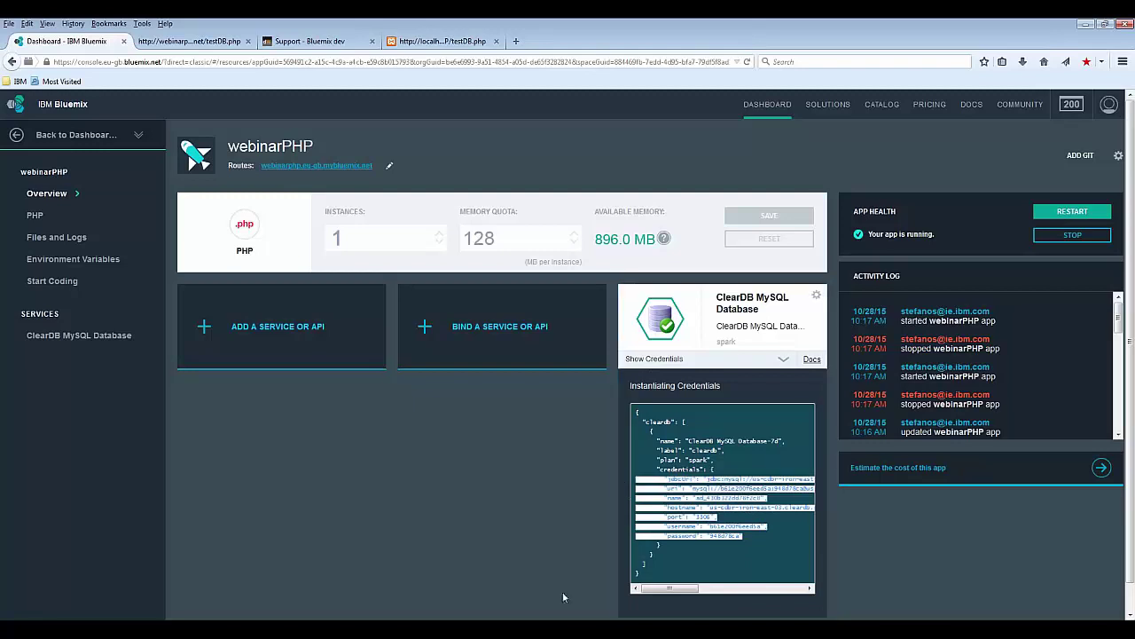
{"action": "key", "text": "alt+Tab"}
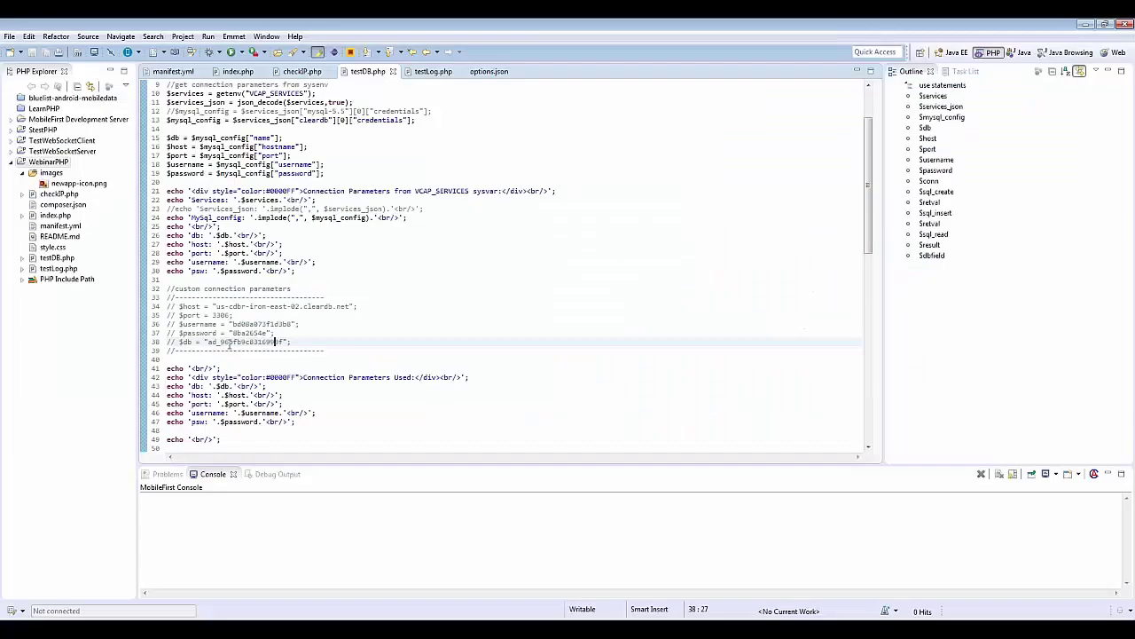
{"action": "left_click", "coordinate": [165, 280]}
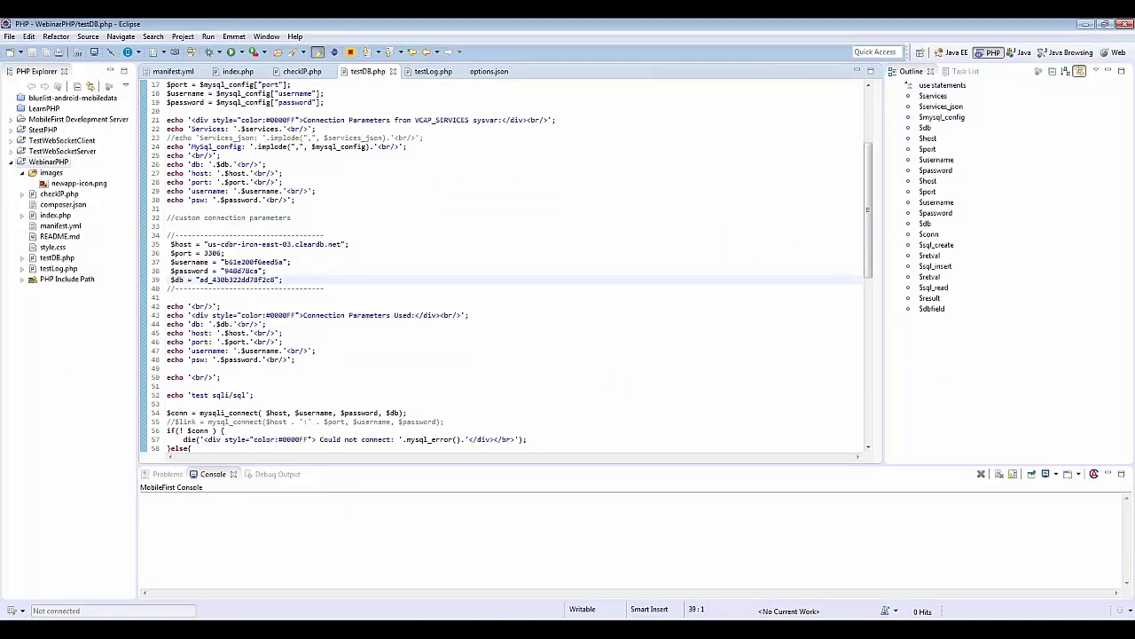
{"action": "key", "text": "alt+Tab"}
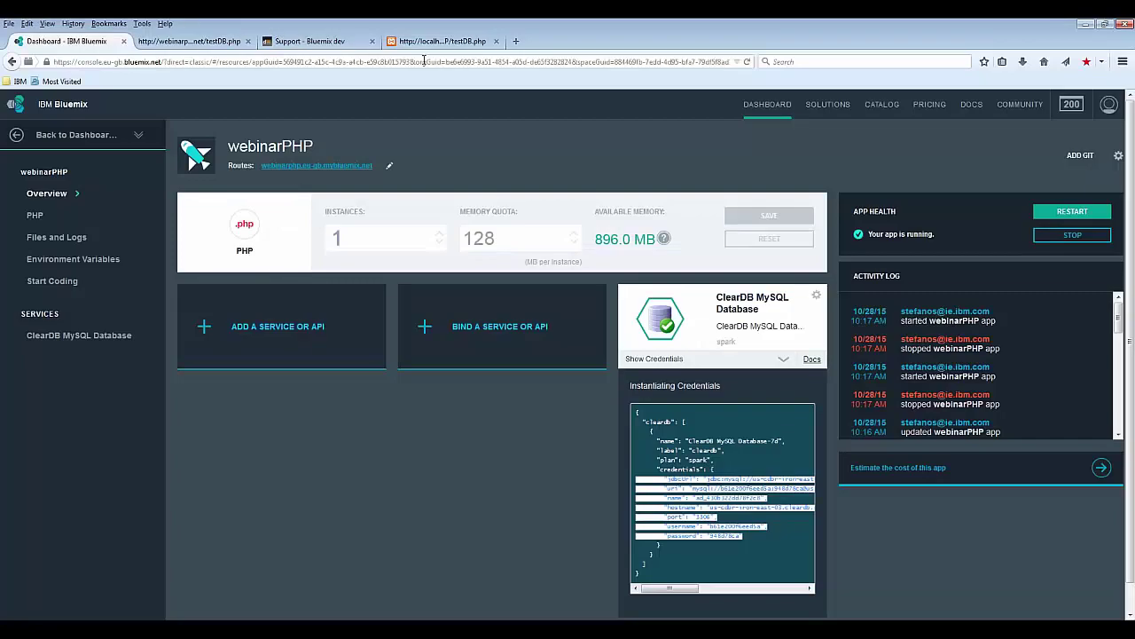
{"action": "left_click", "coordinate": [430, 42]}
{"action": "left_click", "coordinate": [747, 61]}
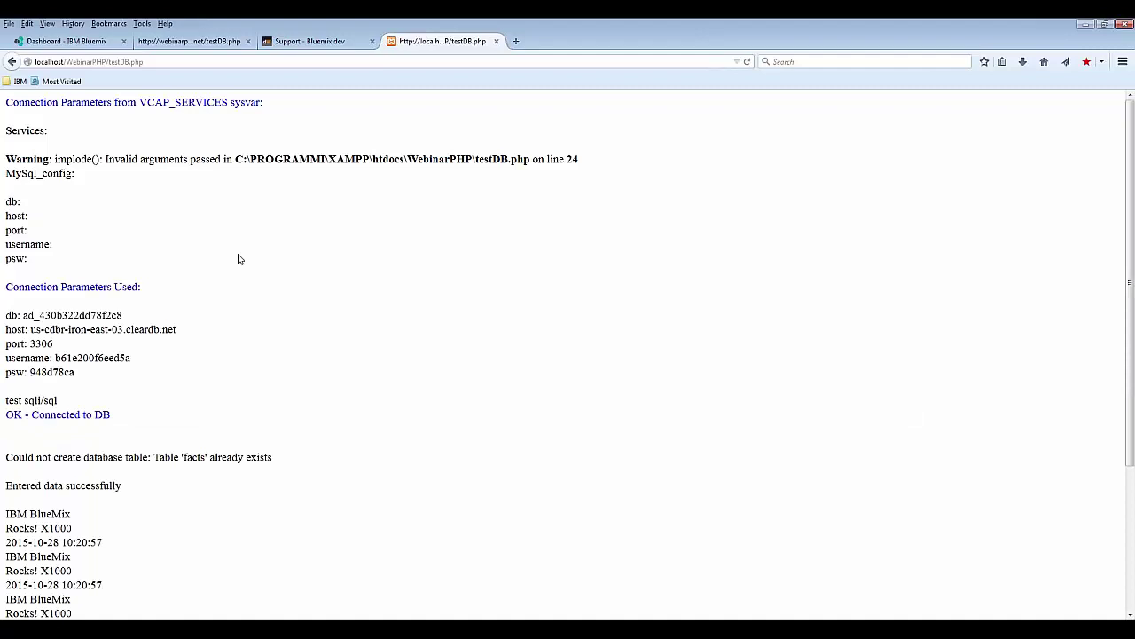
{"action": "scroll", "coordinate": [236, 266], "scroll_direction": "down", "scroll_amount": 4}
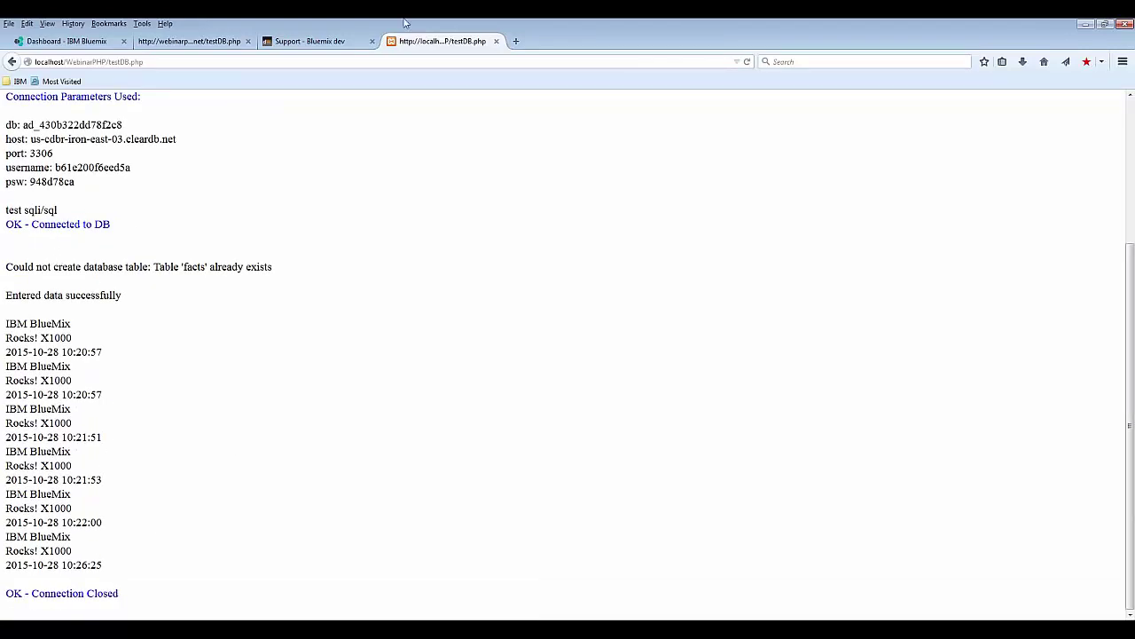
Step: Open the ClearDB MySQL Database-7d service bound to webinarPHP and launch its ClearDB dashboard
{"action": "left_click", "coordinate": [67, 41]}
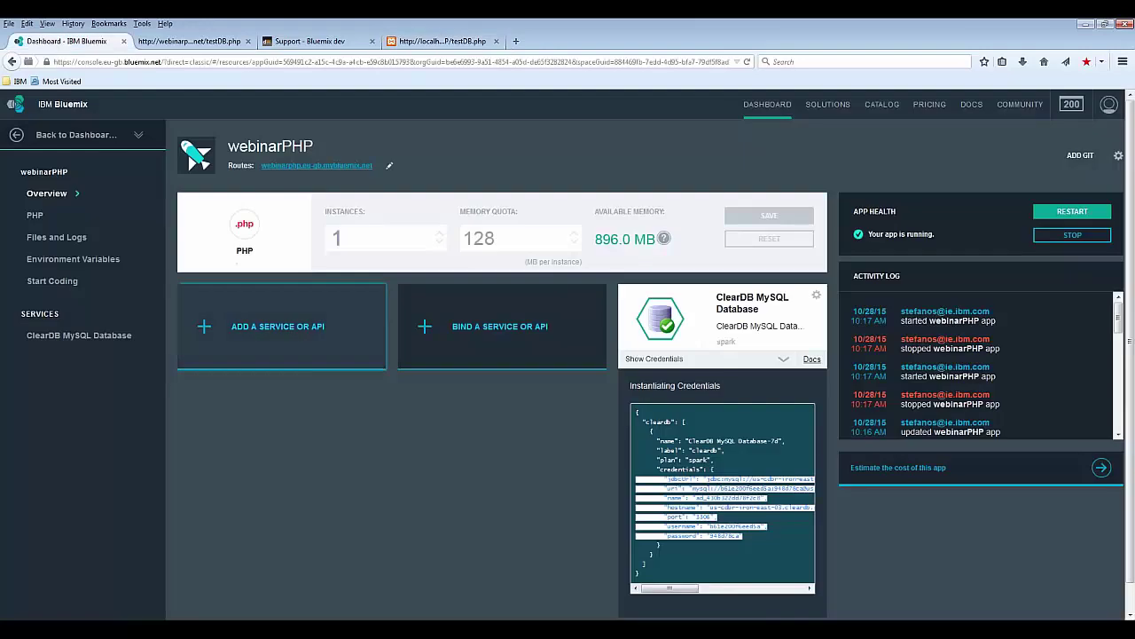
{"action": "left_click", "coordinate": [721, 316]}
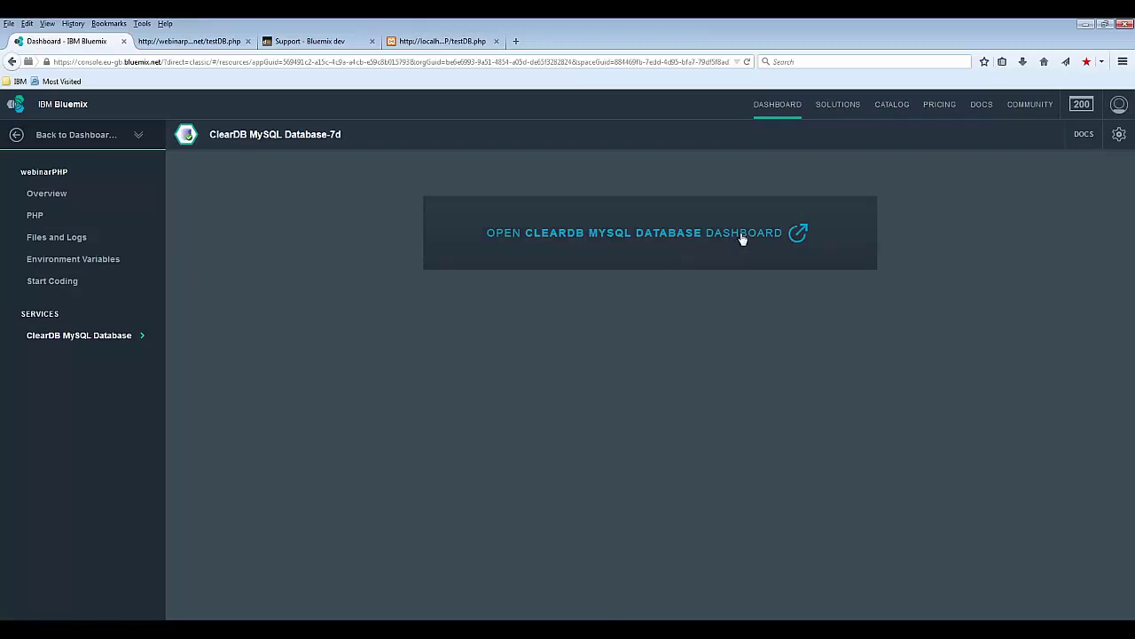
{"action": "left_click", "coordinate": [743, 237]}
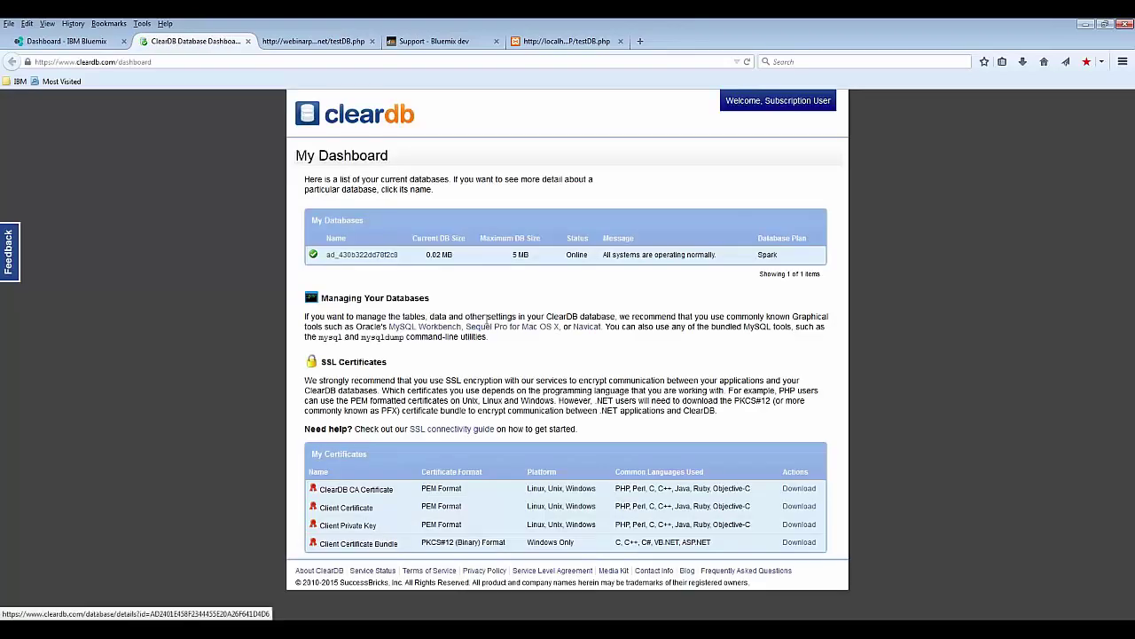
Step: Open the Spark-plan database's Performance page on the ClearDB dashboard and scroll through its graphs
{"action": "left_click", "coordinate": [384, 259]}
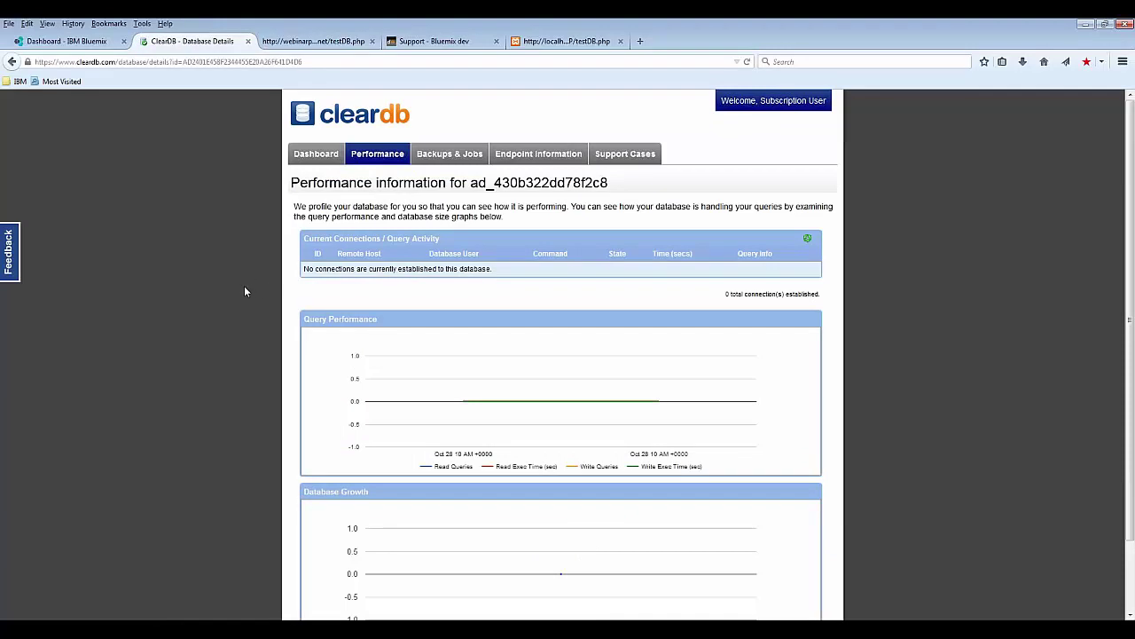
{"action": "scroll", "coordinate": [246, 291], "scroll_direction": "down", "scroll_amount": 3}
{"action": "scroll", "coordinate": [246, 291], "scroll_direction": "up", "scroll_amount": 3}
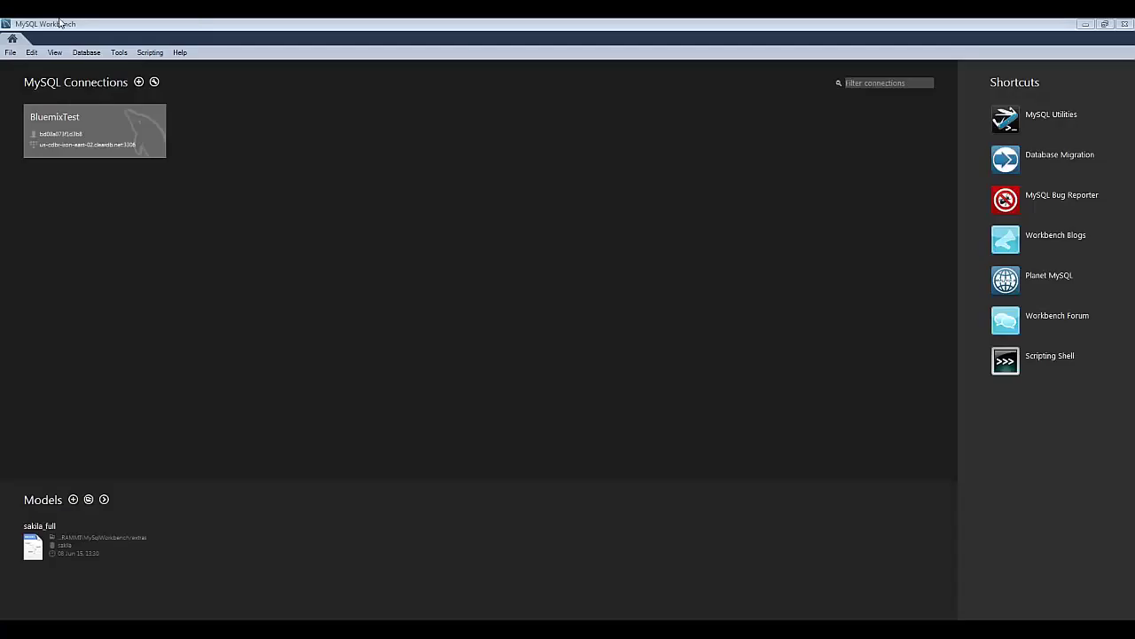
Step: Connect to BluemixTest in MySQL Workbench and run the facts query, returning 14 rows
{"action": "left_click", "coordinate": [202, 23]}
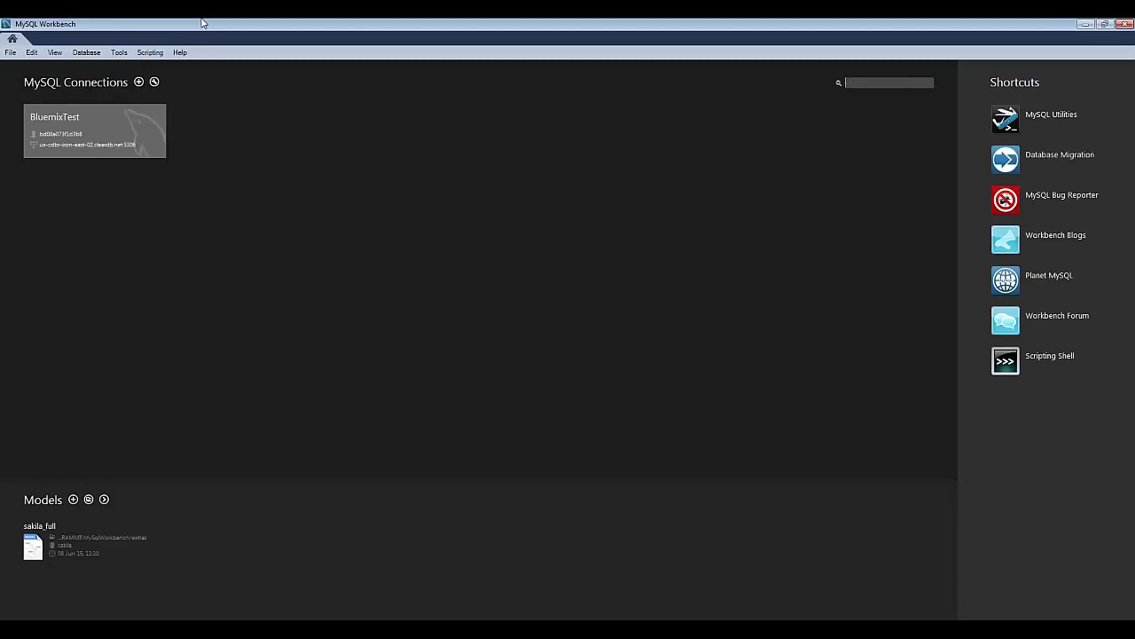
{"action": "left_click", "coordinate": [84, 130]}
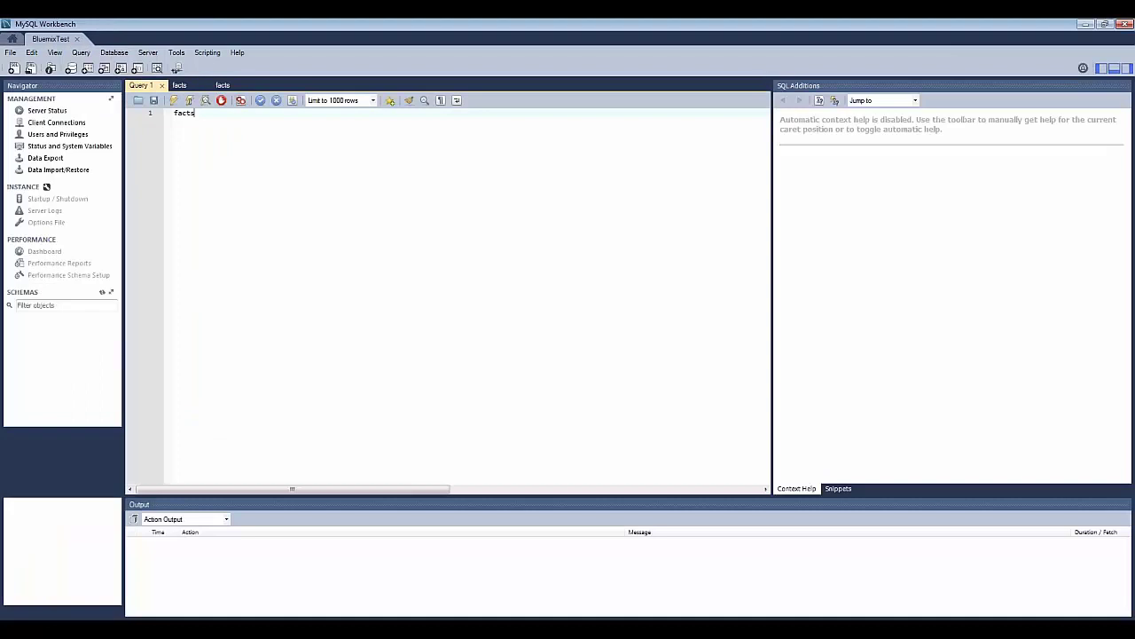
{"action": "left_click", "coordinate": [178, 85]}
{"action": "left_click", "coordinate": [222, 85]}
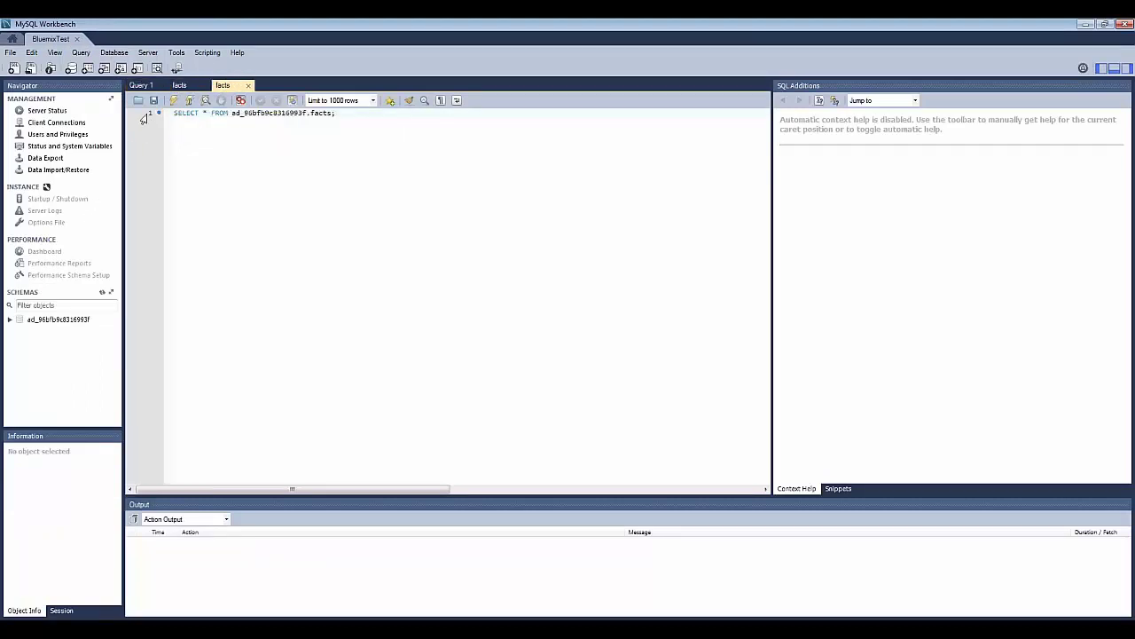
{"action": "left_click", "coordinate": [175, 101]}
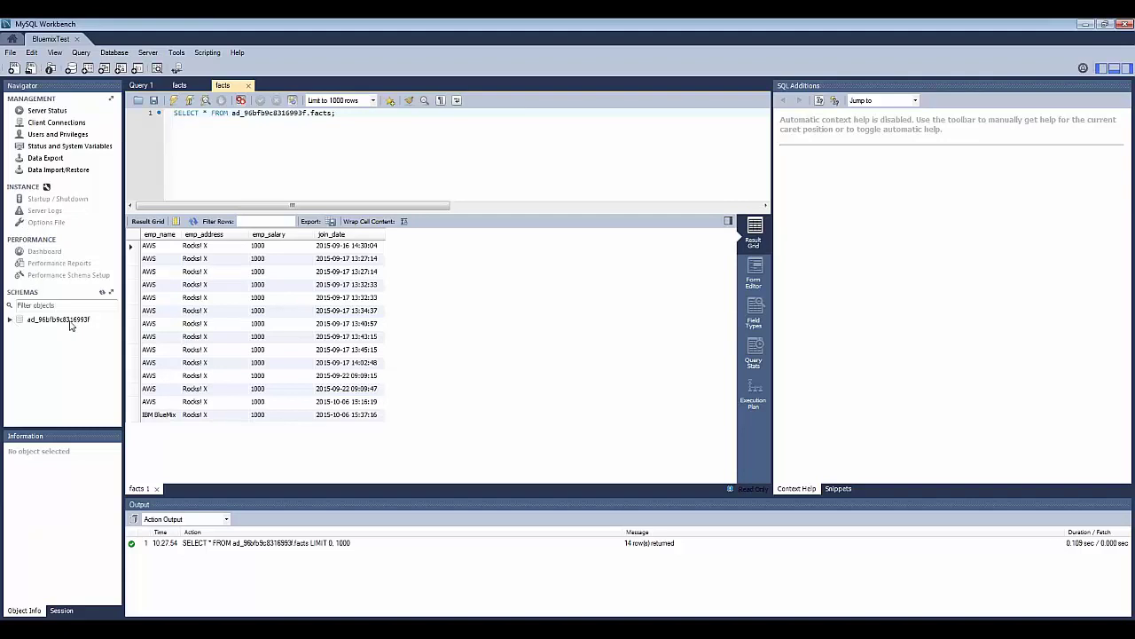
Step: Expand the schema's Tables node to show facts, then return to the Bluemix dashboard
{"action": "left_click", "coordinate": [9, 320]}
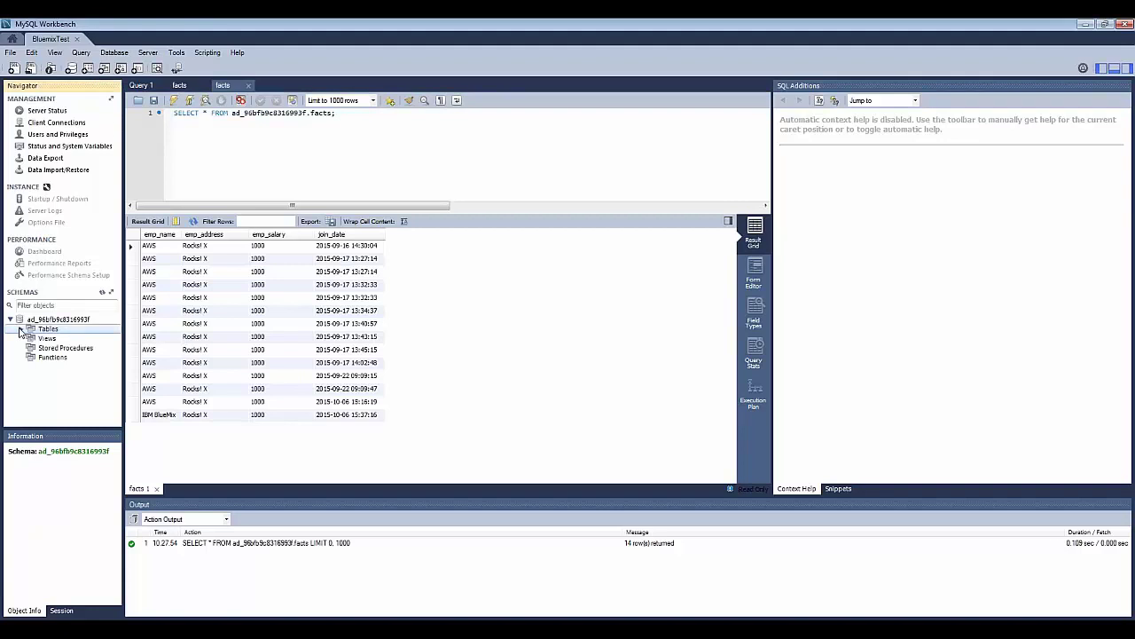
{"action": "left_click", "coordinate": [22, 329]}
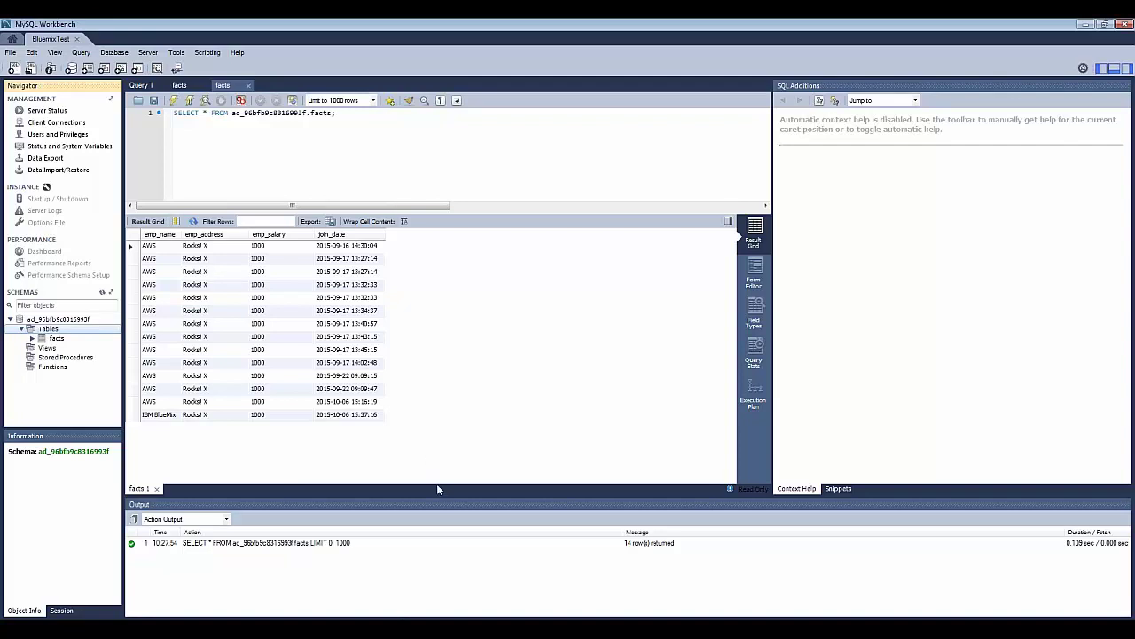
{"action": "left_click", "coordinate": [411, 593]}
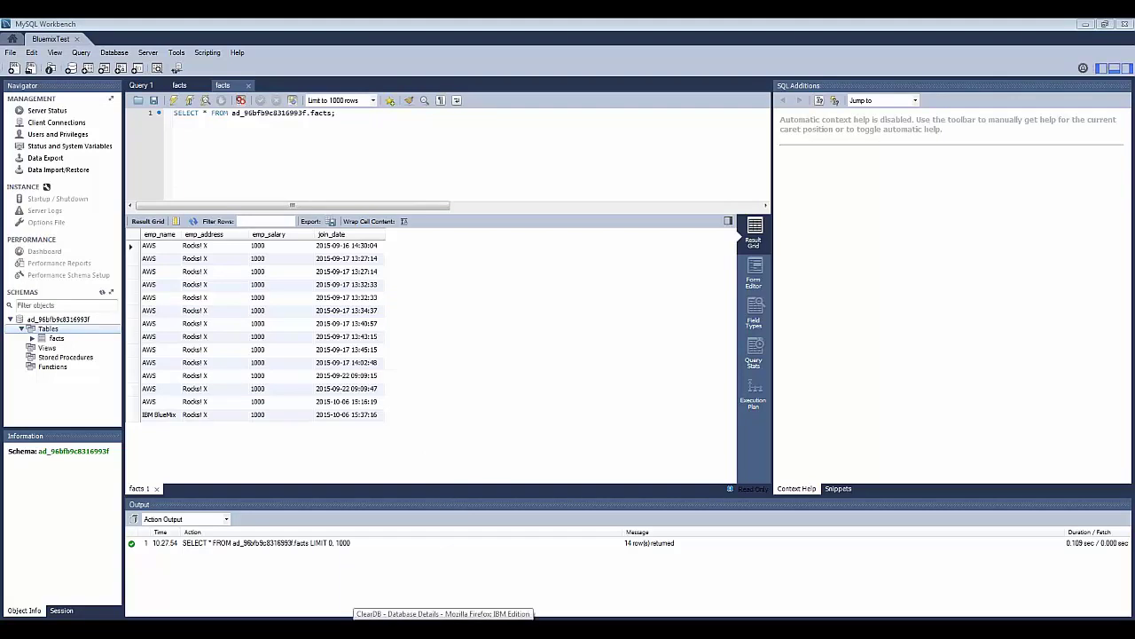
{"action": "left_click", "coordinate": [444, 607]}
{"action": "left_click", "coordinate": [67, 41]}
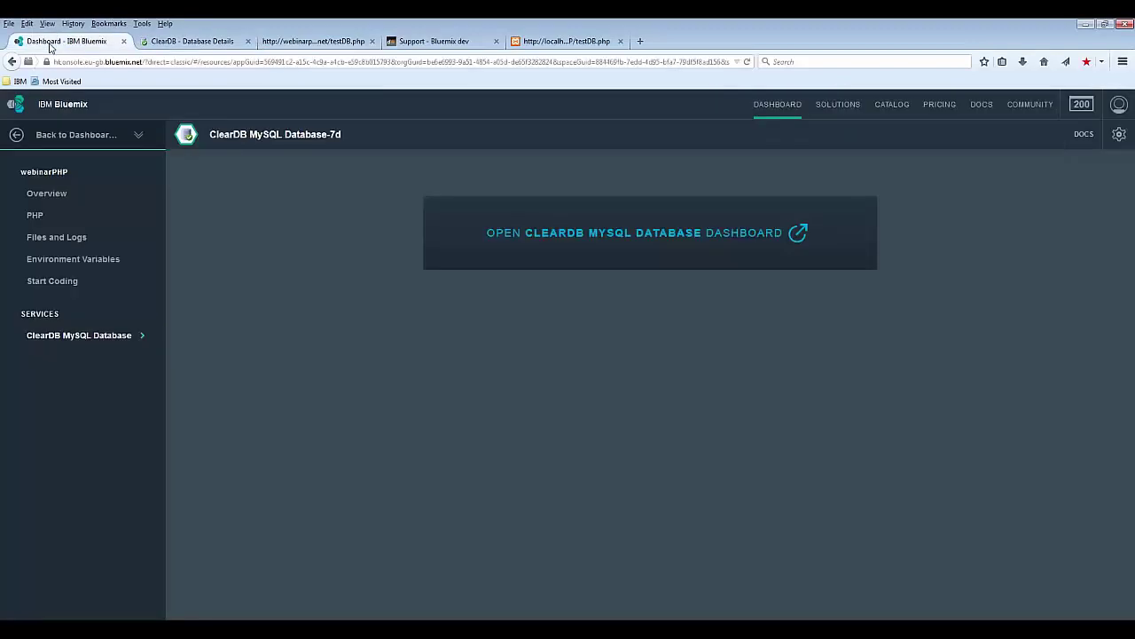
Step: Return to the webinarPHP overview and start adding a new service or API
{"action": "left_click", "coordinate": [56, 193]}
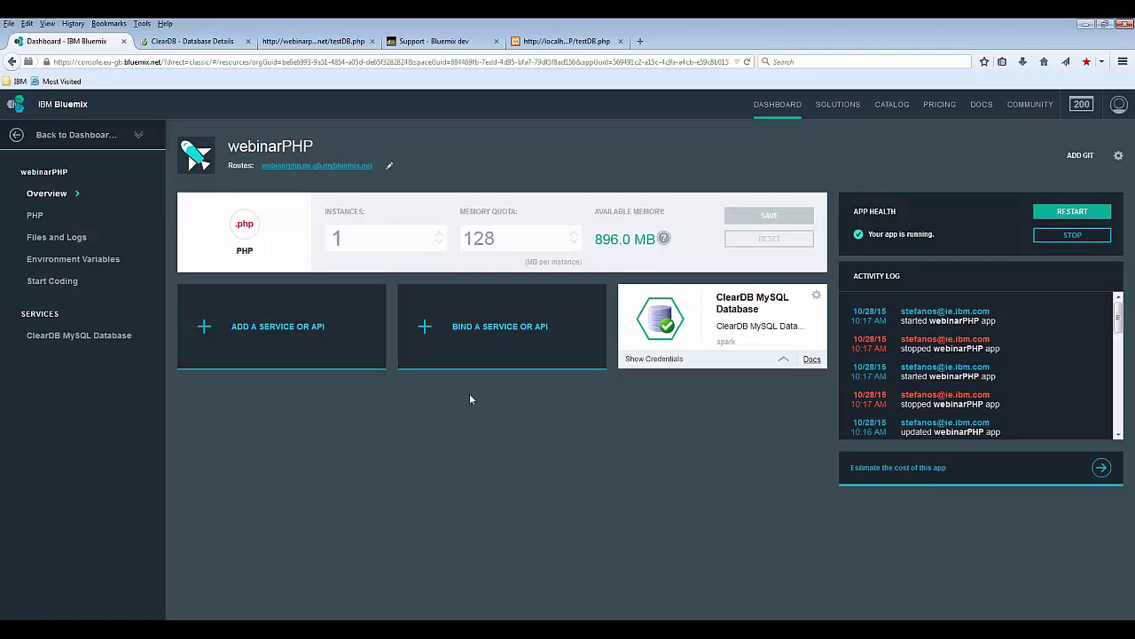
{"action": "left_click", "coordinate": [203, 327]}
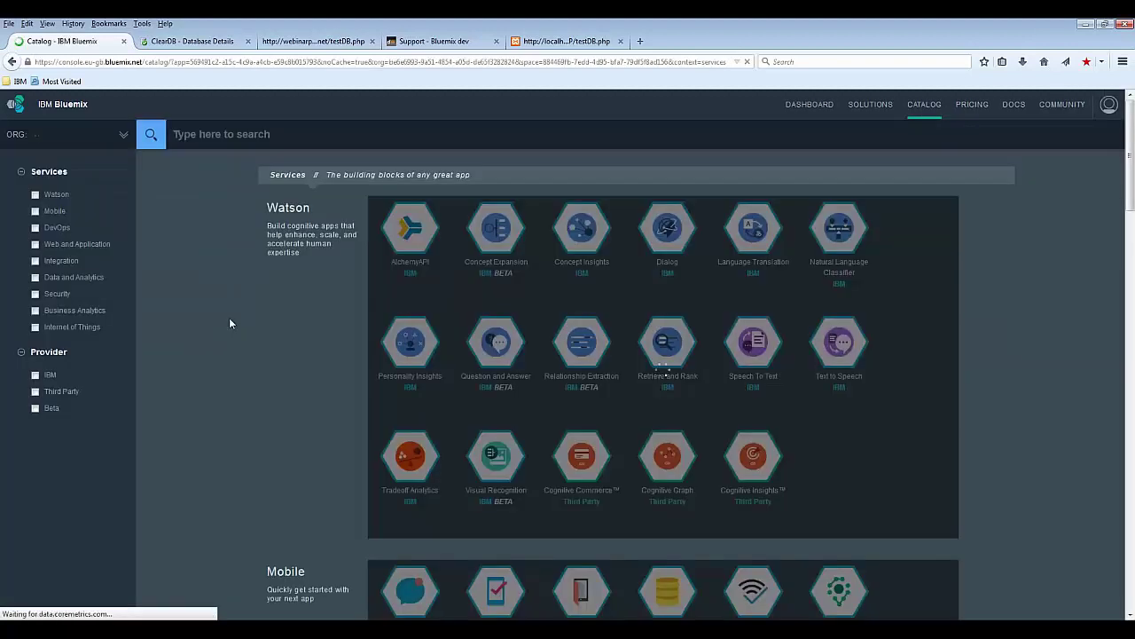
Step: Browse the catalog's service categories, from Watson down to DevOps services like Delivery Pipeline
{"action": "scroll", "coordinate": [228, 320], "scroll_direction": "down", "scroll_amount": 4}
{"action": "scroll", "coordinate": [228, 317], "scroll_direction": "down", "scroll_amount": 10}
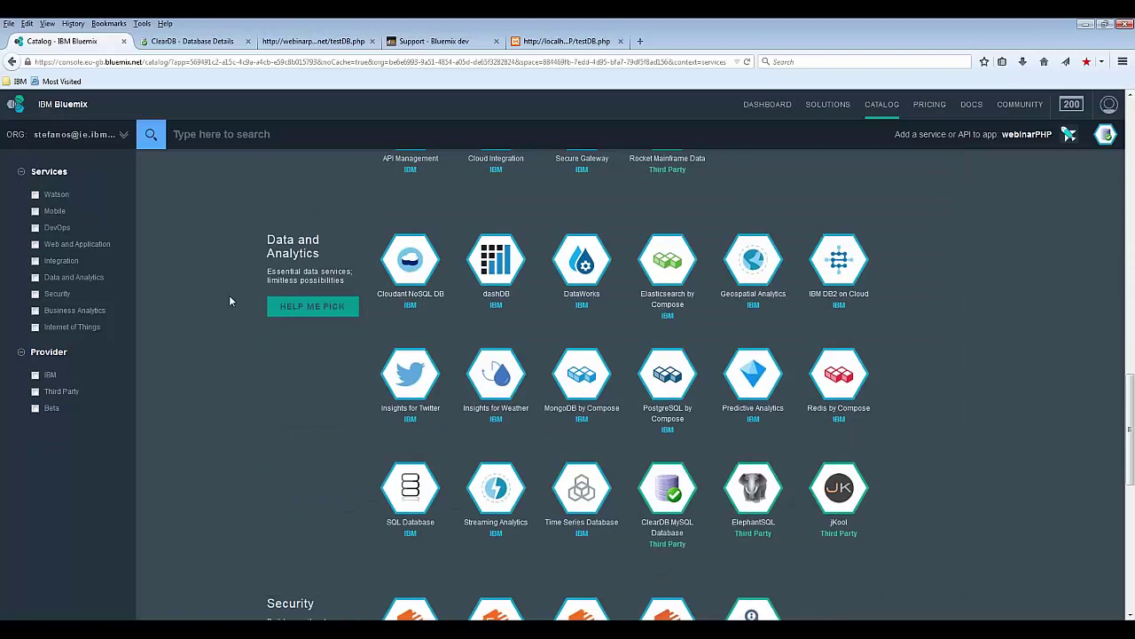
{"action": "scroll", "coordinate": [229, 302], "scroll_direction": "down", "scroll_amount": 5}
{"action": "scroll", "coordinate": [229, 300], "scroll_direction": "up", "scroll_amount": 15}
{"action": "scroll", "coordinate": [229, 300], "scroll_direction": "up", "scroll_amount": 4}
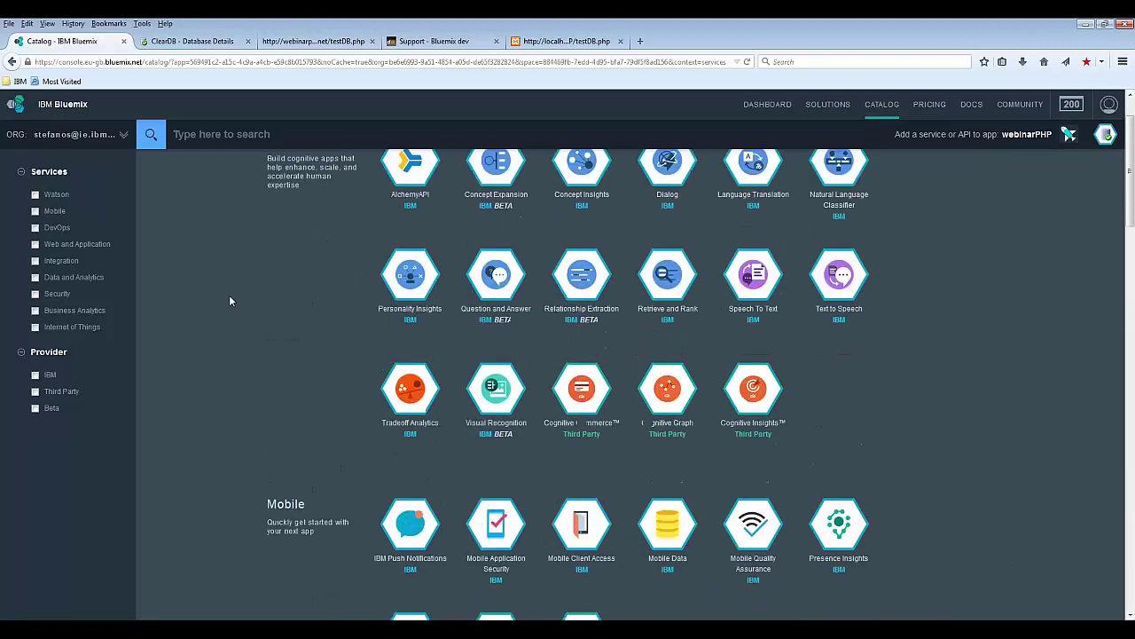
{"action": "mouse_move", "coordinate": [432, 238]}
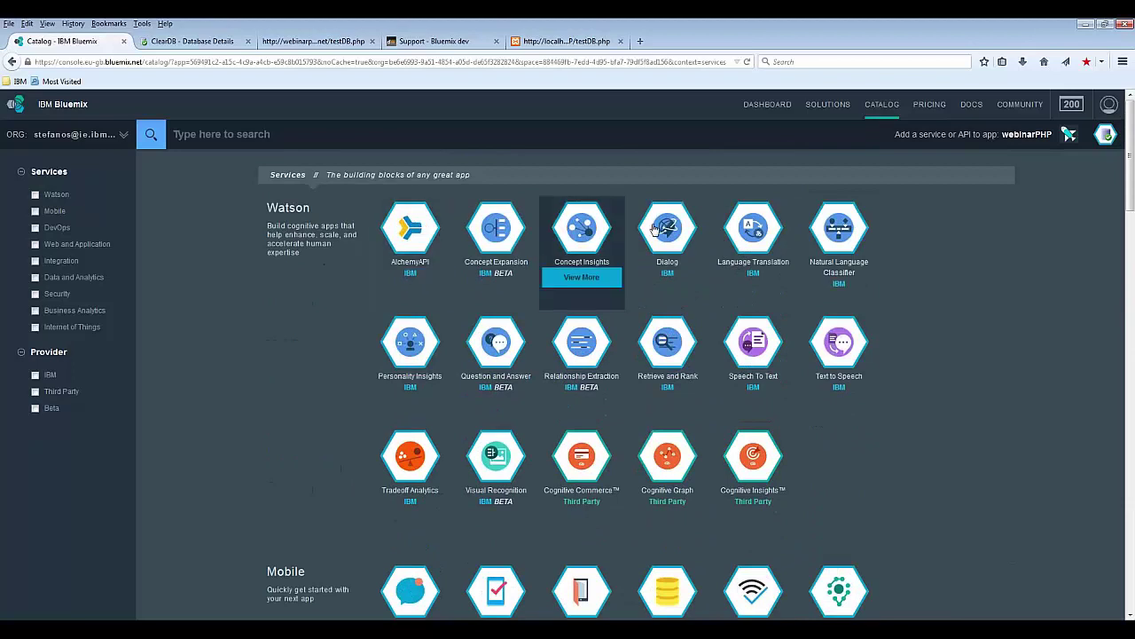
{"action": "mouse_move", "coordinate": [470, 244]}
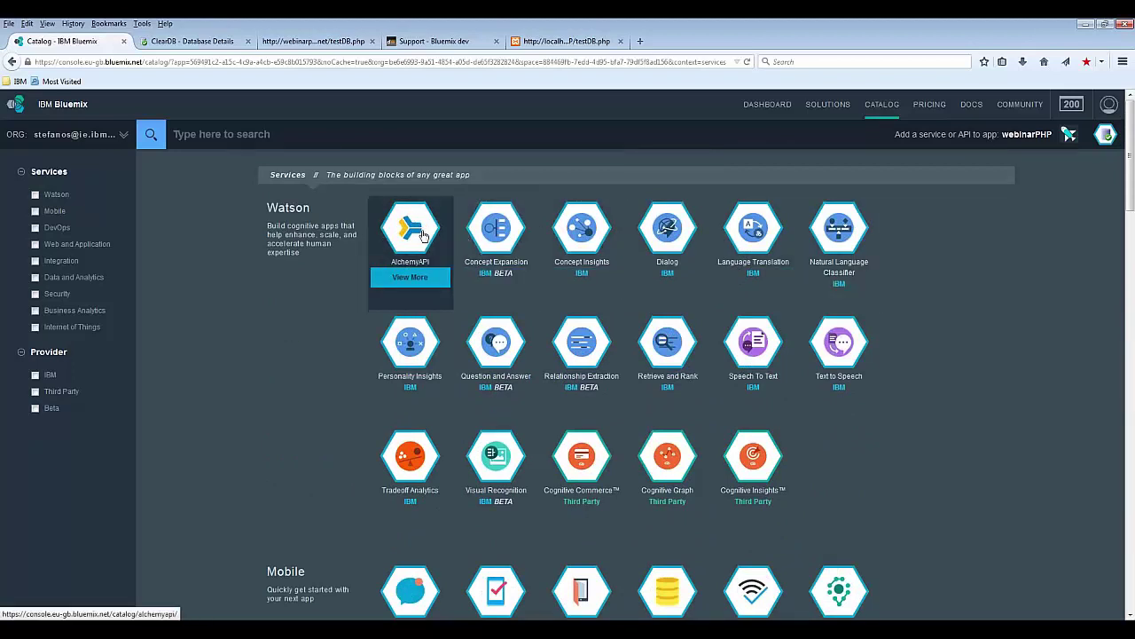
{"action": "mouse_move", "coordinate": [536, 228]}
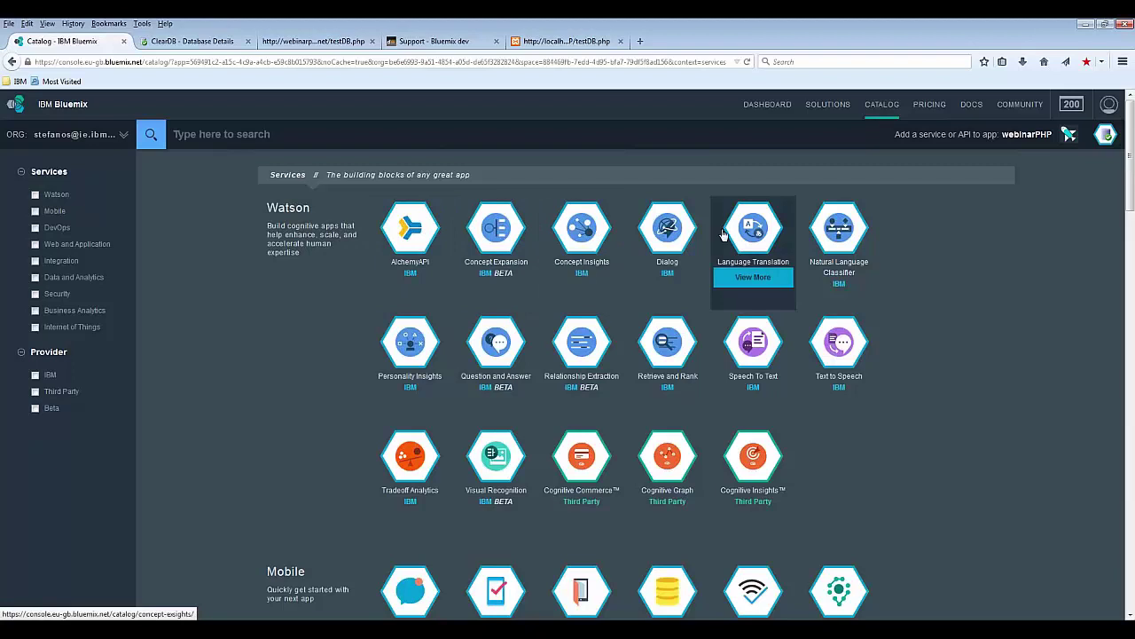
{"action": "mouse_move", "coordinate": [848, 333]}
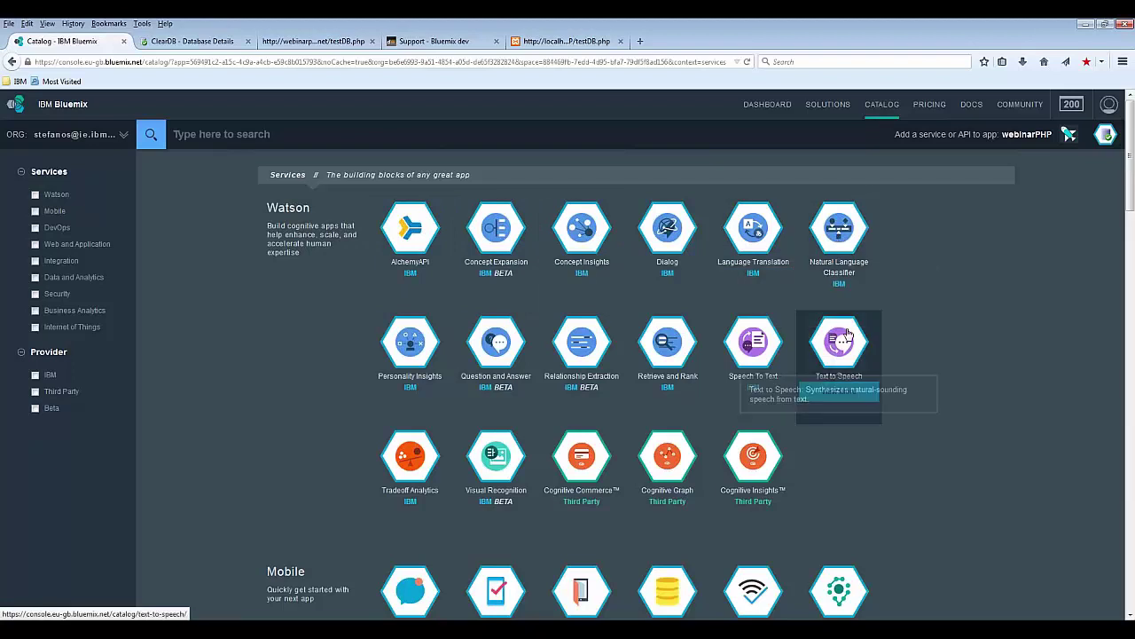
{"action": "mouse_move", "coordinate": [372, 359]}
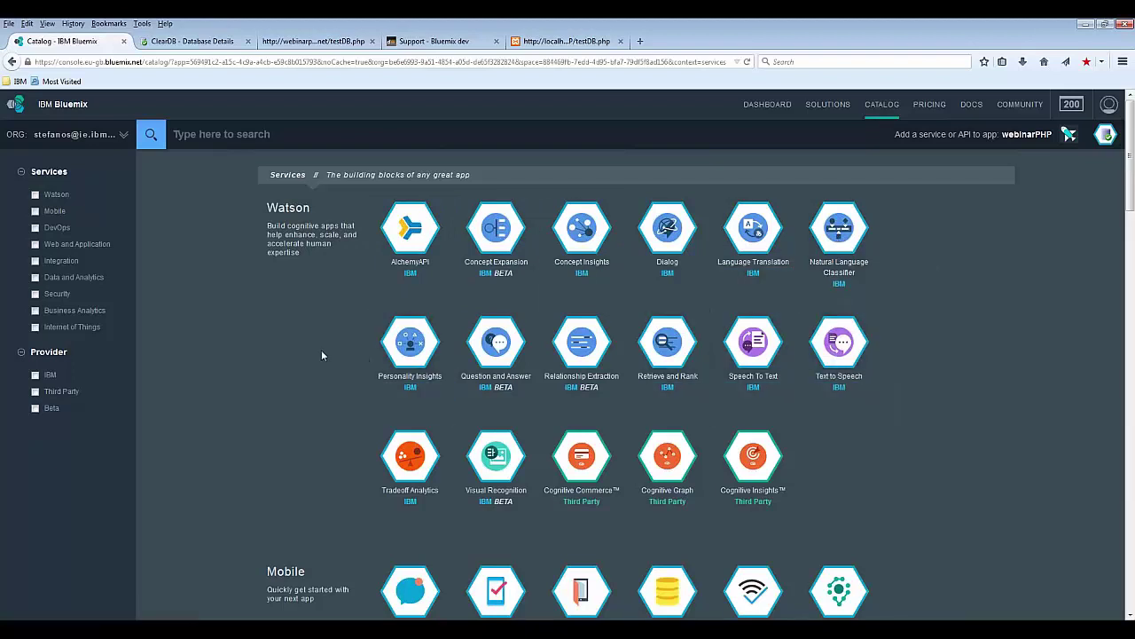
{"action": "mouse_move", "coordinate": [757, 348]}
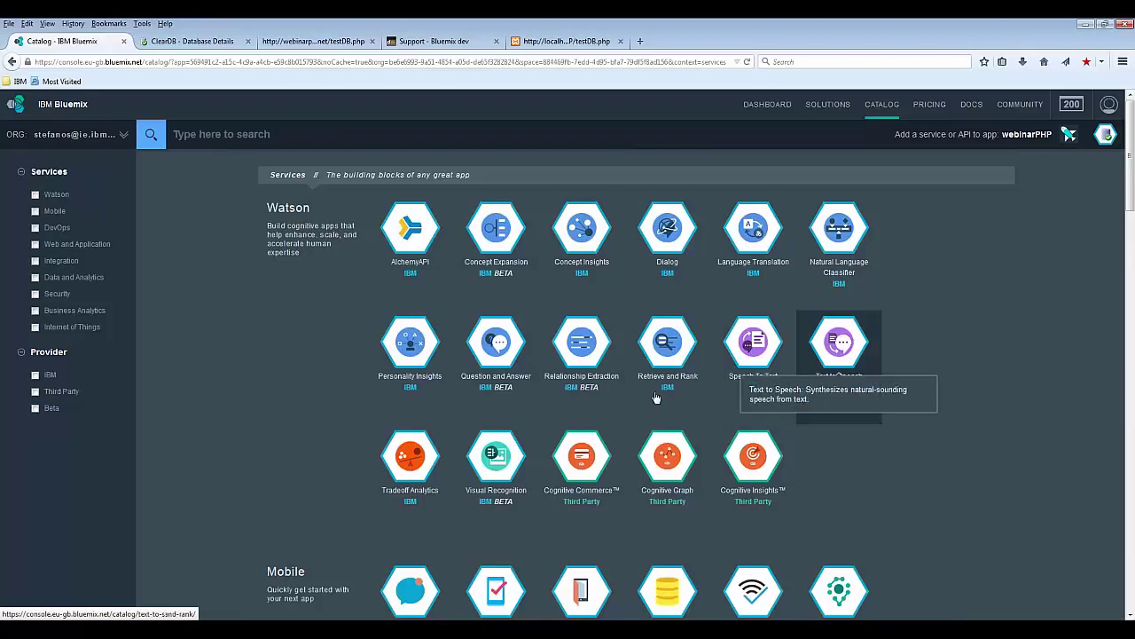
{"action": "mouse_move", "coordinate": [502, 455]}
{"action": "scroll", "coordinate": [284, 396], "scroll_direction": "down", "scroll_amount": 3}
{"action": "scroll", "coordinate": [284, 396], "scroll_direction": "down", "scroll_amount": 3}
{"action": "mouse_move", "coordinate": [575, 326]}
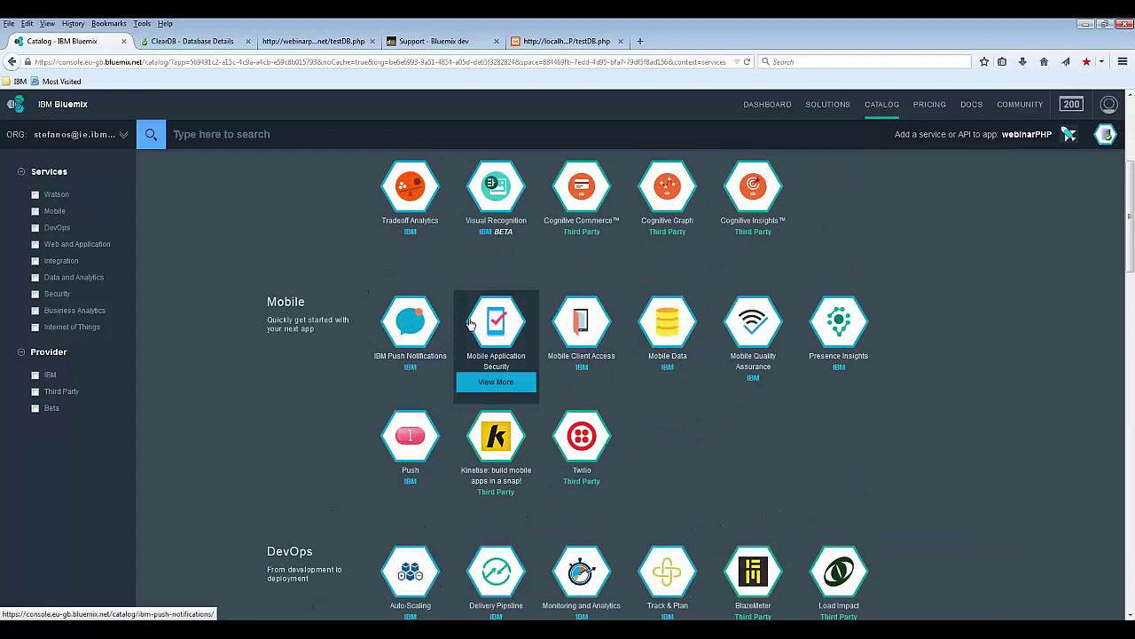
{"action": "mouse_move", "coordinate": [405, 337]}
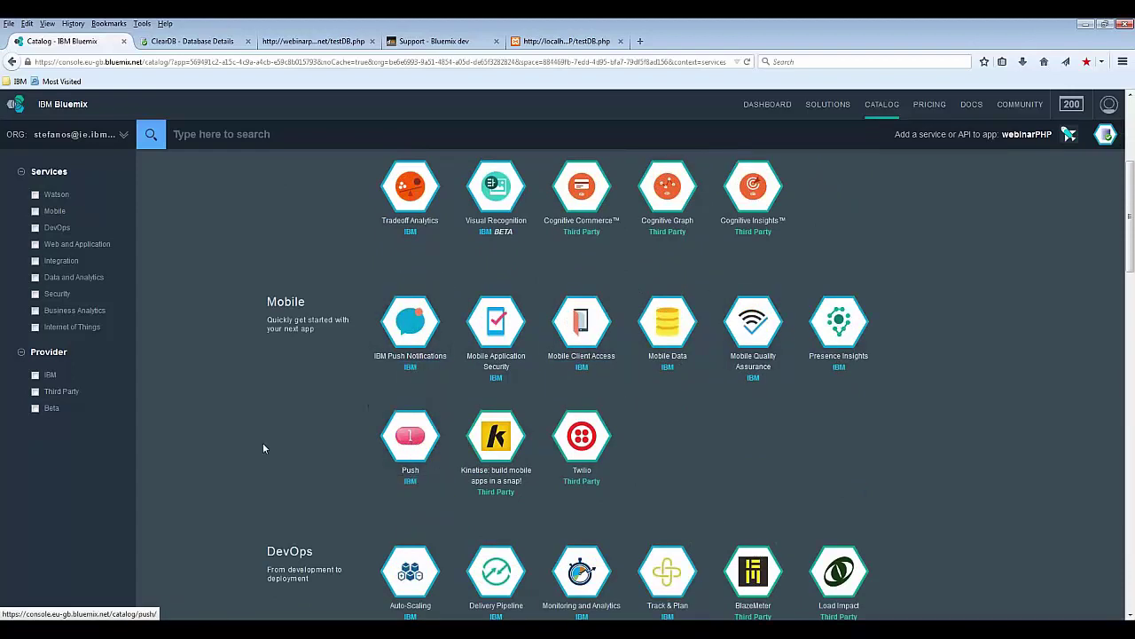
{"action": "scroll", "coordinate": [237, 441], "scroll_direction": "down", "scroll_amount": 5}
{"action": "mouse_move", "coordinate": [410, 380]}
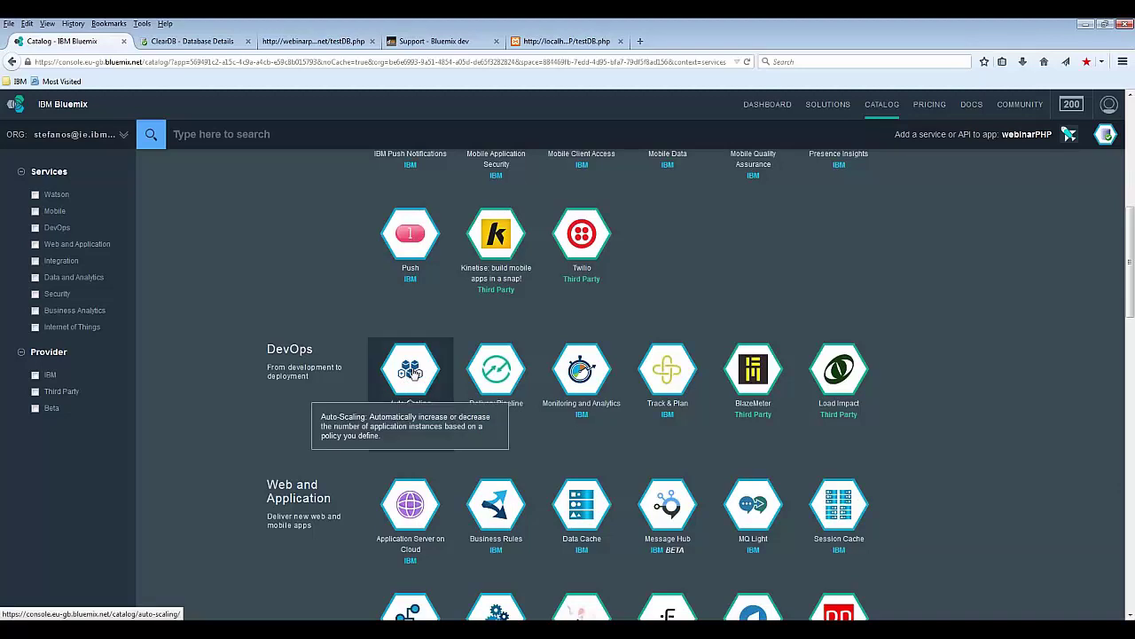
{"action": "mouse_move", "coordinate": [486, 371]}
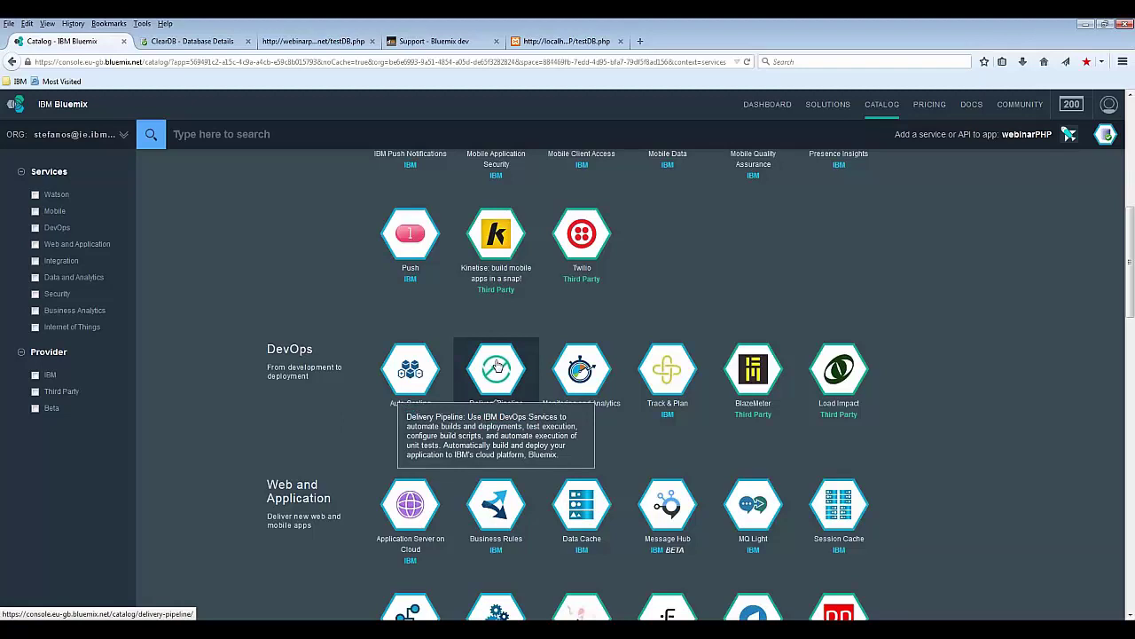
{"action": "mouse_move", "coordinate": [688, 384]}
{"action": "scroll", "coordinate": [300, 433], "scroll_direction": "down", "scroll_amount": 2}
{"action": "scroll", "coordinate": [300, 433], "scroll_direction": "down", "scroll_amount": 1}
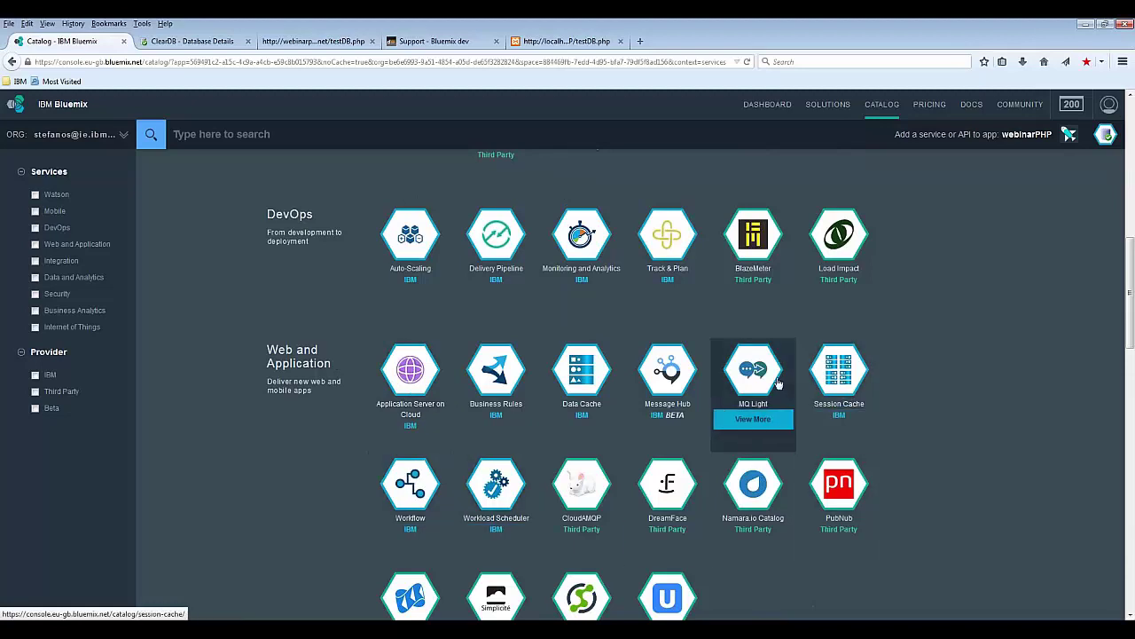
{"action": "mouse_move", "coordinate": [599, 377]}
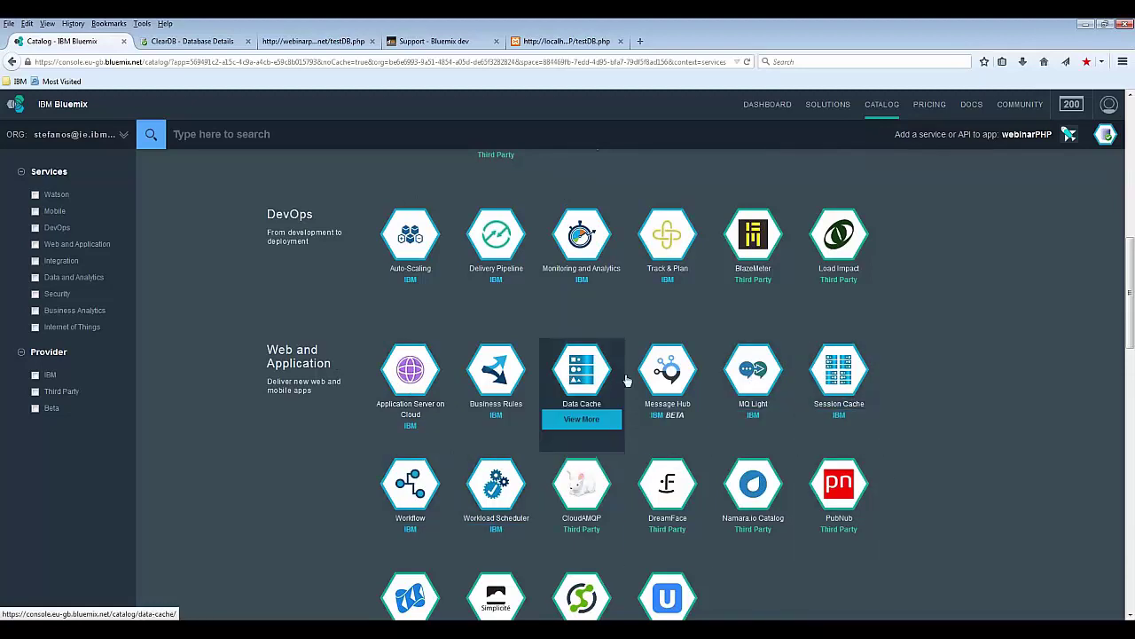
{"action": "mouse_move", "coordinate": [753, 372]}
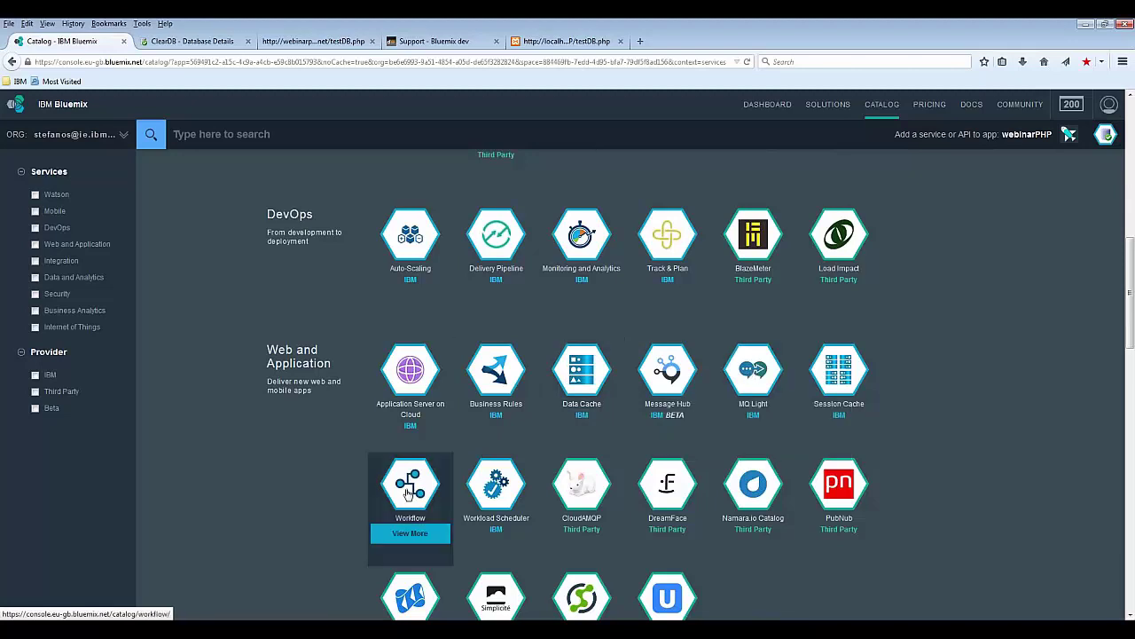
{"action": "mouse_move", "coordinate": [410, 492]}
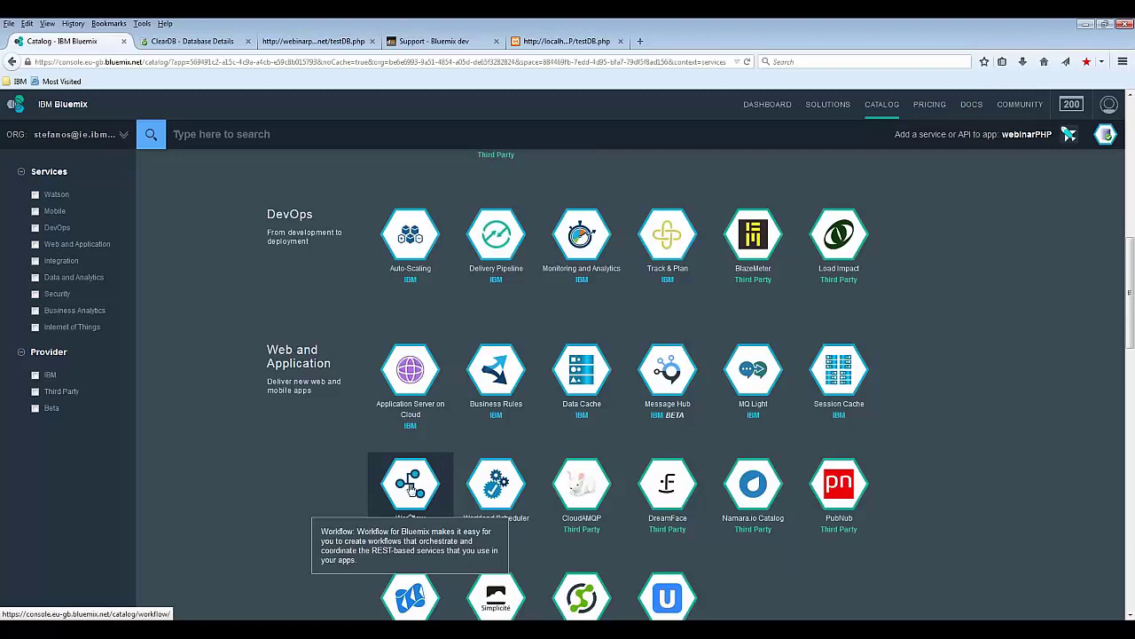
{"action": "scroll", "coordinate": [410, 491], "scroll_direction": "down", "scroll_amount": 3}
{"action": "scroll", "coordinate": [411, 490], "scroll_direction": "down", "scroll_amount": 3}
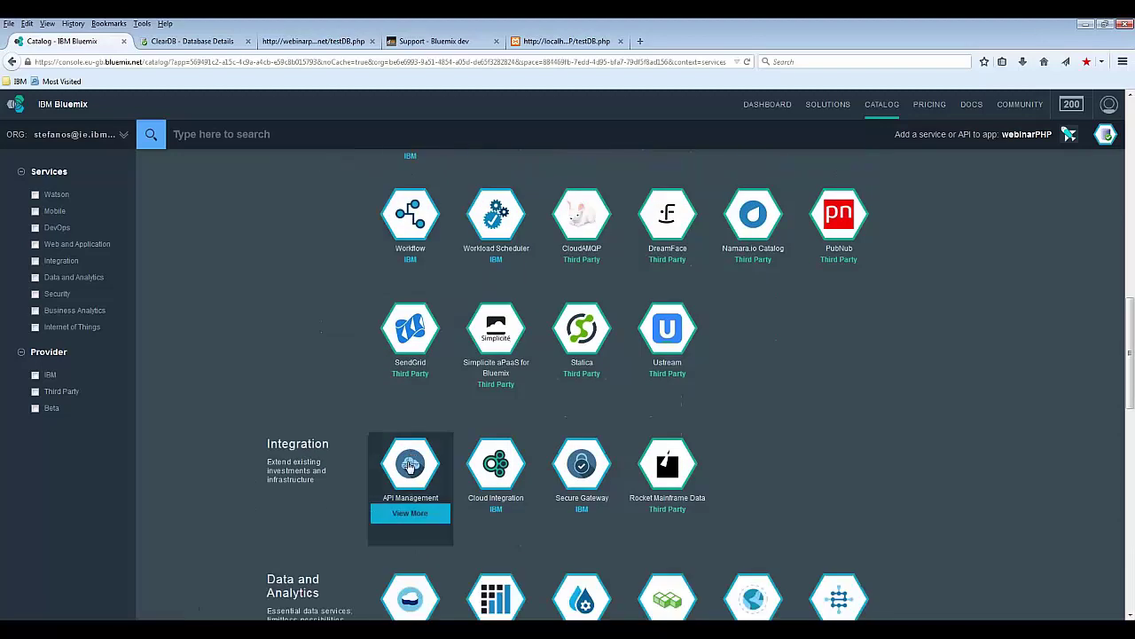
{"action": "mouse_move", "coordinate": [415, 467]}
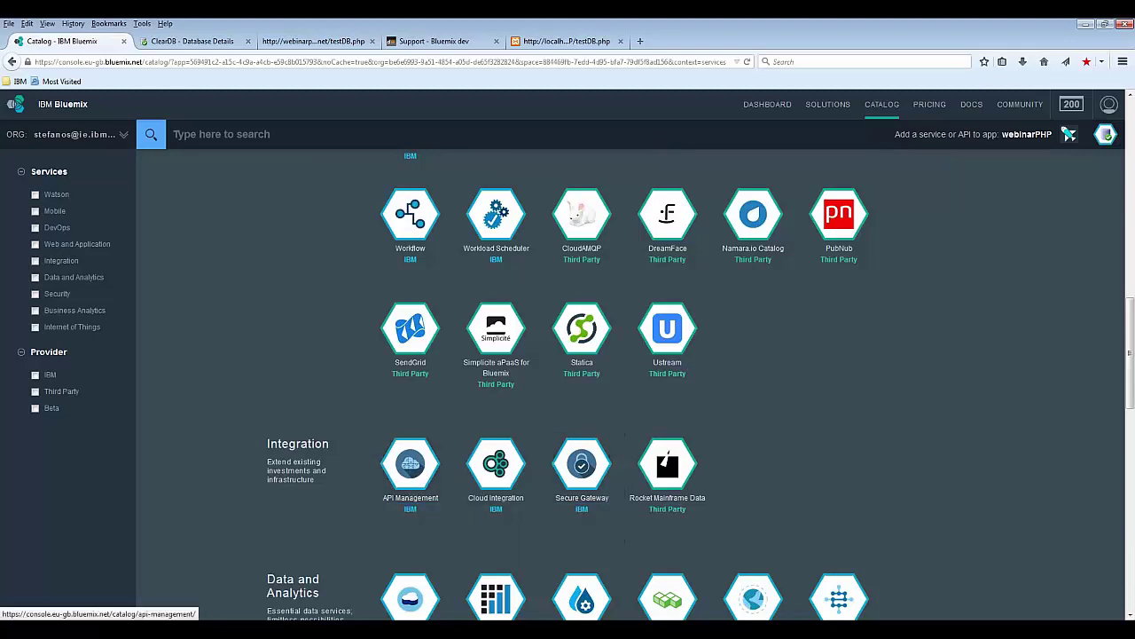
{"action": "scroll", "coordinate": [410, 464], "scroll_direction": "down", "scroll_amount": 2}
{"action": "scroll", "coordinate": [410, 355], "scroll_direction": "down", "scroll_amount": 5}
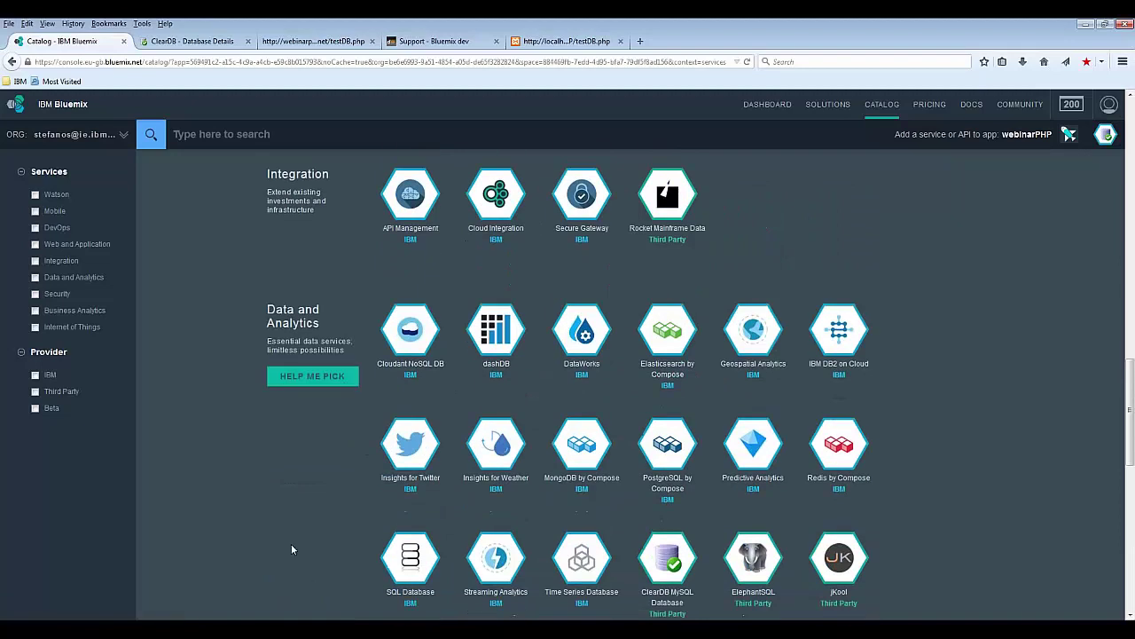
{"action": "mouse_move", "coordinate": [749, 552]}
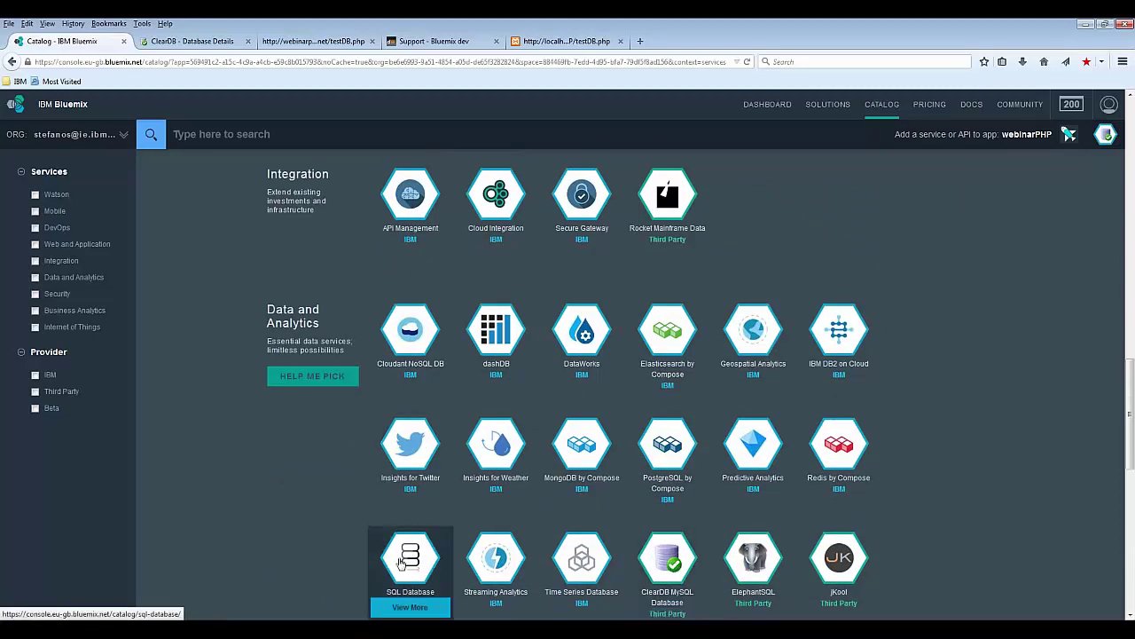
{"action": "scroll", "coordinate": [410, 554], "scroll_direction": "down", "scroll_amount": 3}
{"action": "mouse_move", "coordinate": [410, 420]}
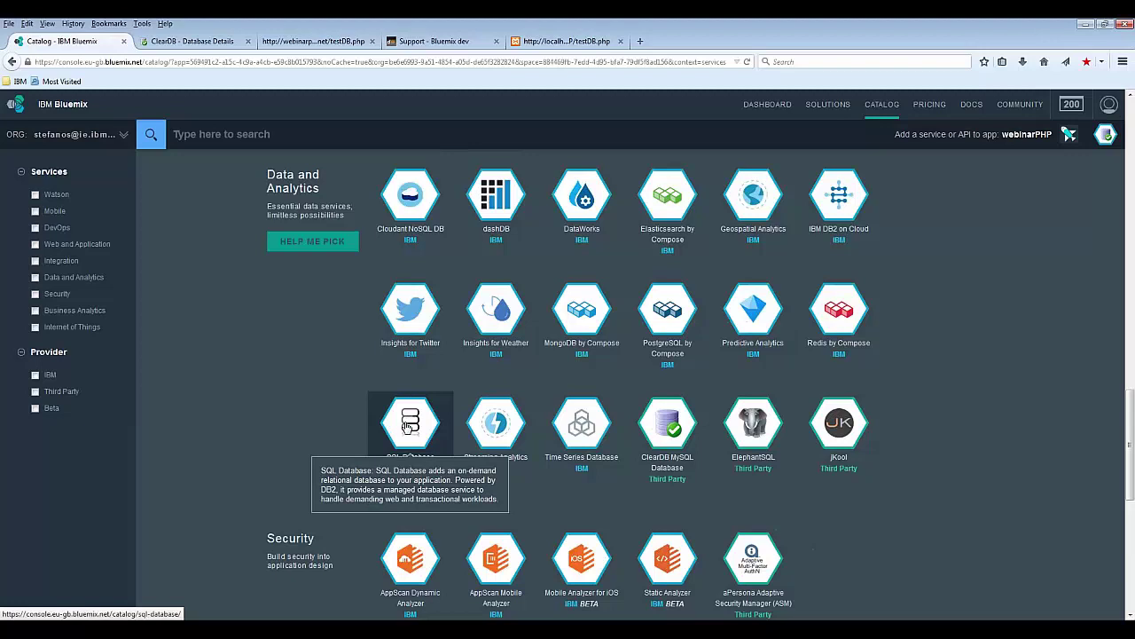
{"action": "mouse_move", "coordinate": [668, 432]}
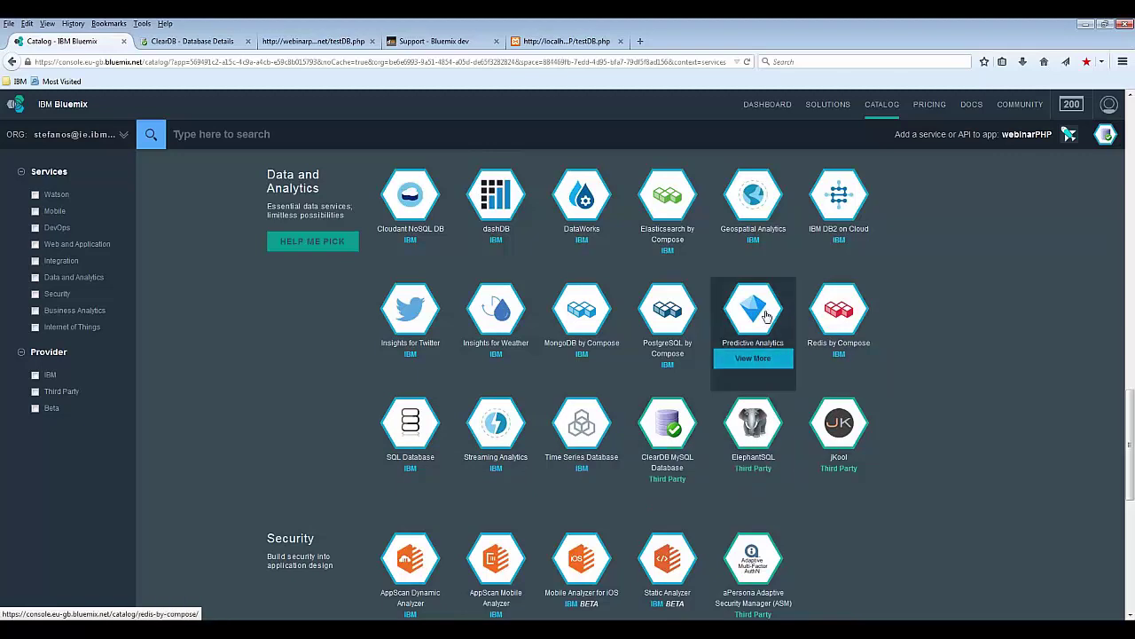
{"action": "mouse_move", "coordinate": [665, 307]}
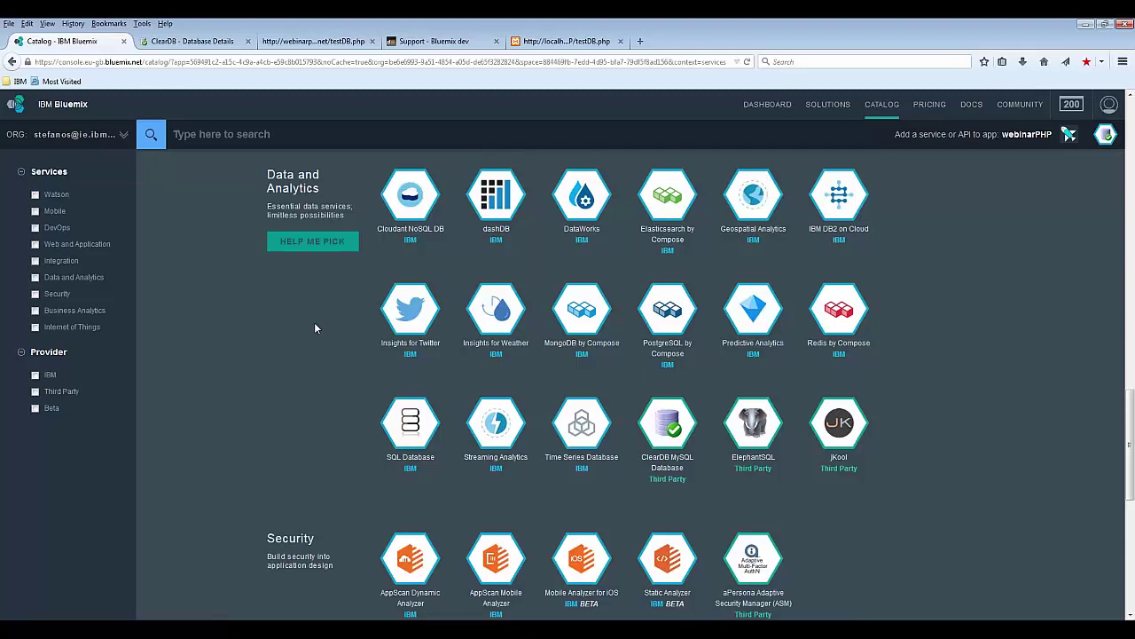
{"action": "mouse_move", "coordinate": [424, 327]}
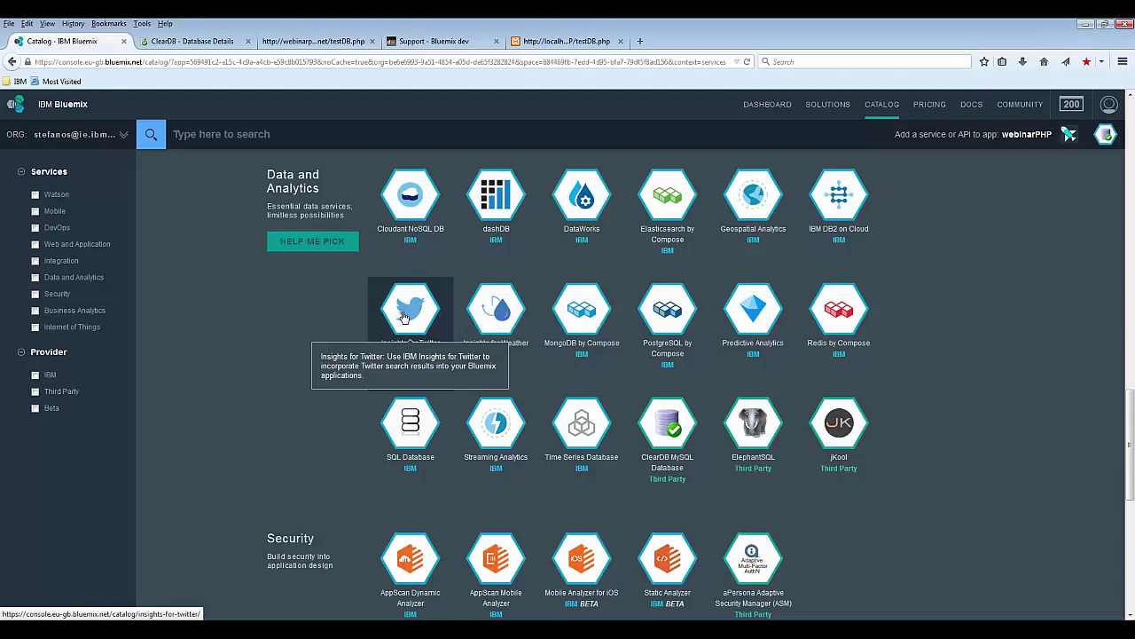
{"action": "scroll", "coordinate": [266, 337], "scroll_direction": "down", "scroll_amount": 4}
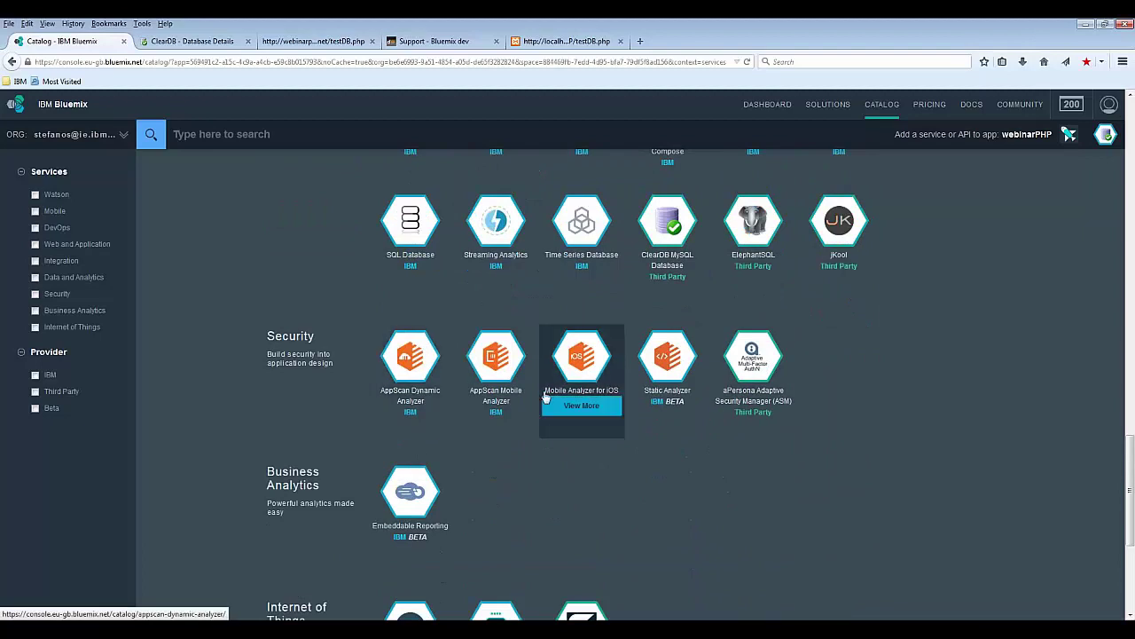
{"action": "scroll", "coordinate": [284, 398], "scroll_direction": "down", "scroll_amount": 5}
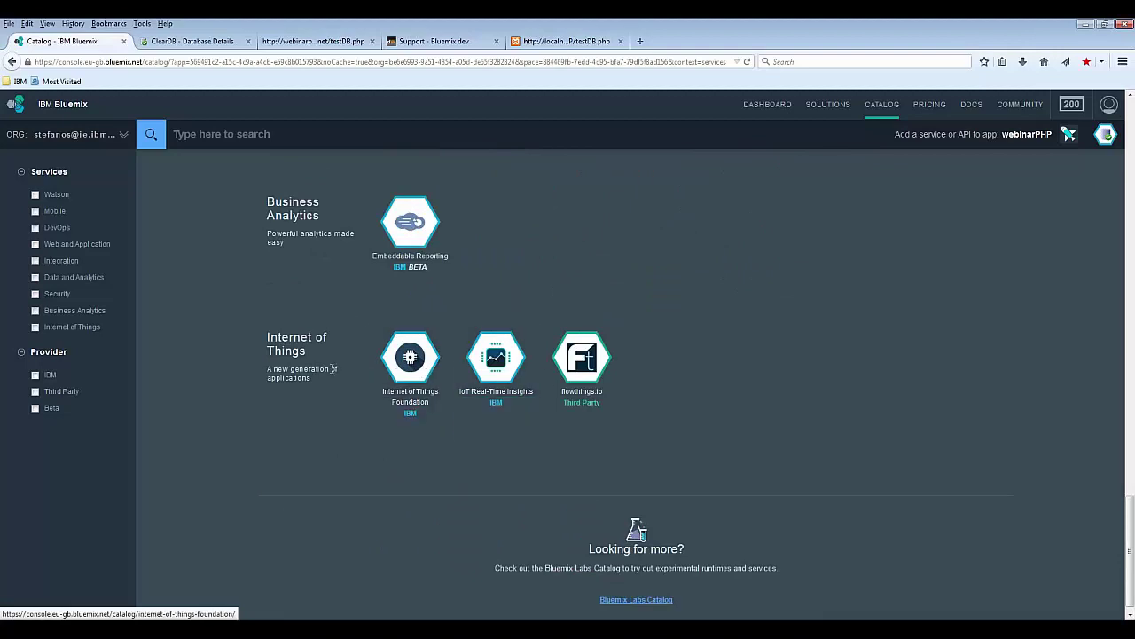
{"action": "scroll", "coordinate": [332, 368], "scroll_direction": "up", "scroll_amount": 15}
{"action": "scroll", "coordinate": [332, 365], "scroll_direction": "up", "scroll_amount": 2}
{"action": "scroll", "coordinate": [336, 360], "scroll_direction": "down", "scroll_amount": 3}
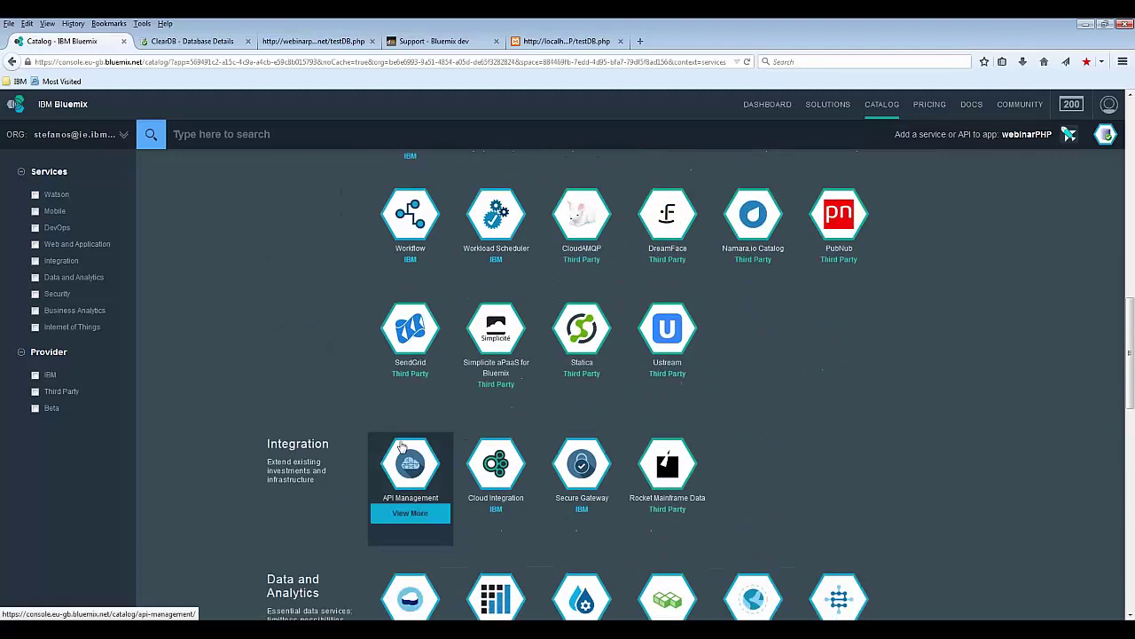
{"action": "scroll", "coordinate": [299, 359], "scroll_direction": "up", "scroll_amount": 5}
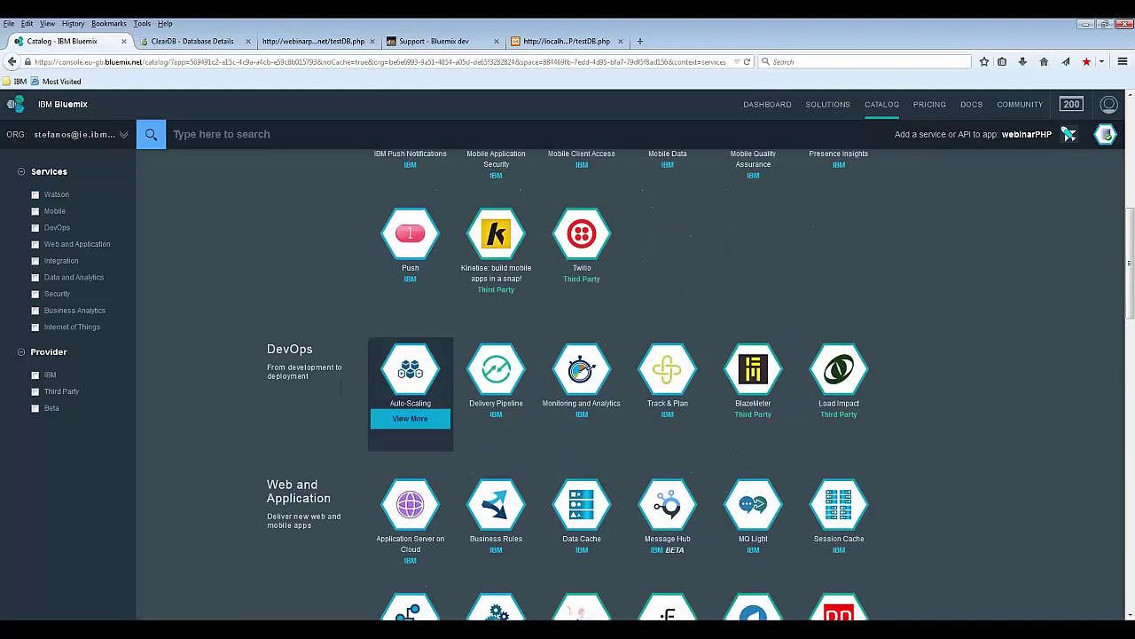
Step: Create the free Auto-Scaling service, restage webinarPHP, and open the bound Auto-Scaling-66 page
{"action": "left_click", "coordinate": [408, 373]}
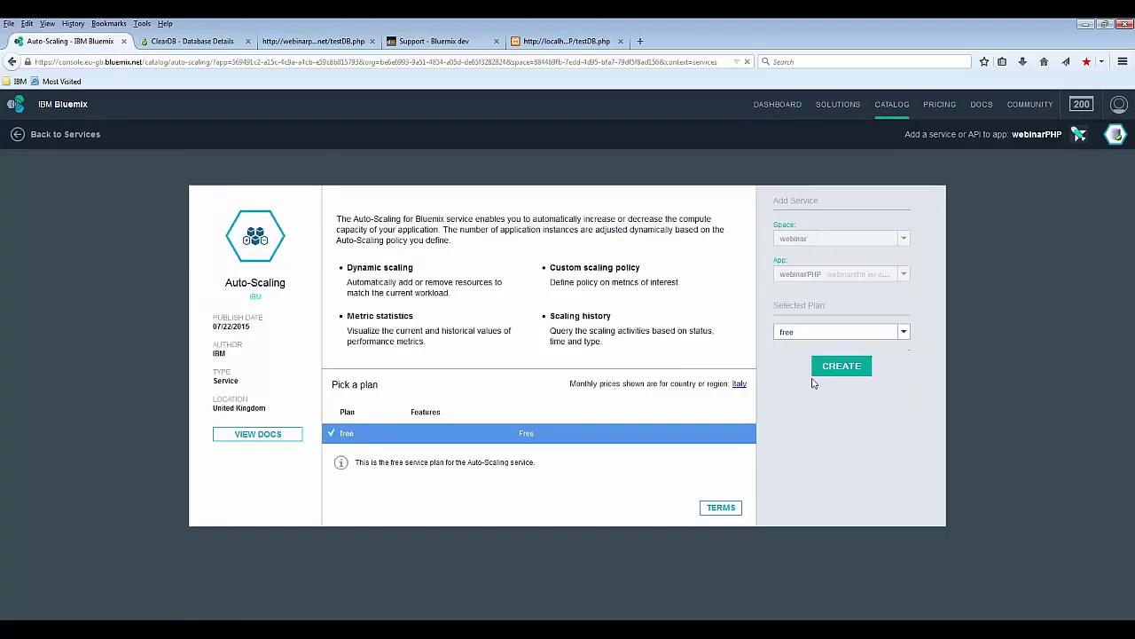
{"action": "left_click", "coordinate": [835, 369]}
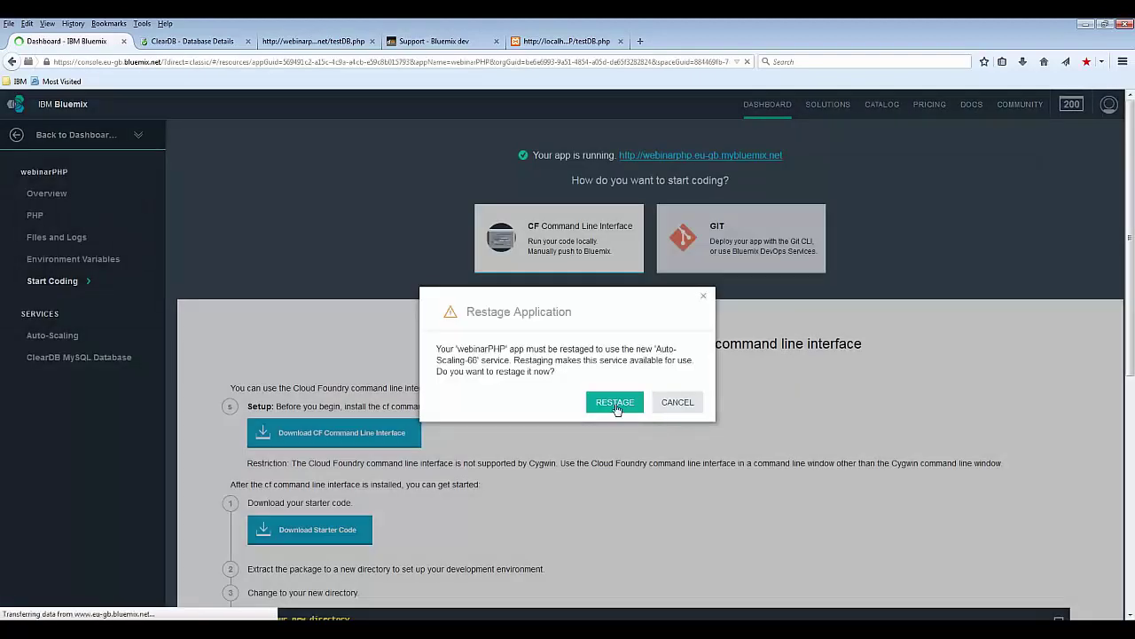
{"action": "left_click", "coordinate": [614, 402]}
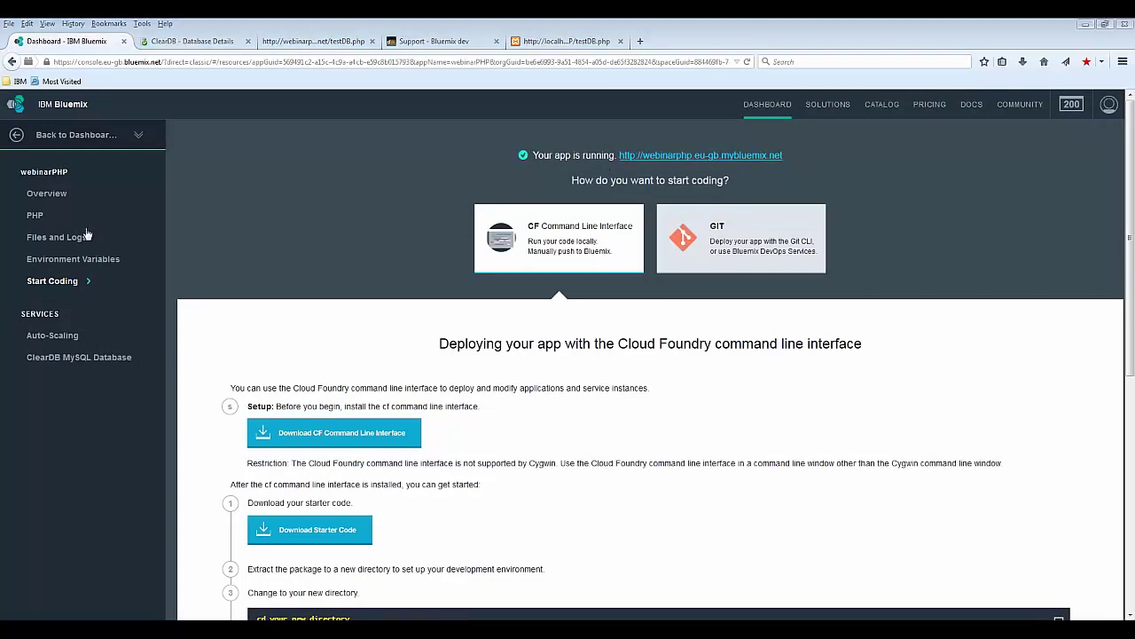
{"action": "left_click", "coordinate": [48, 192]}
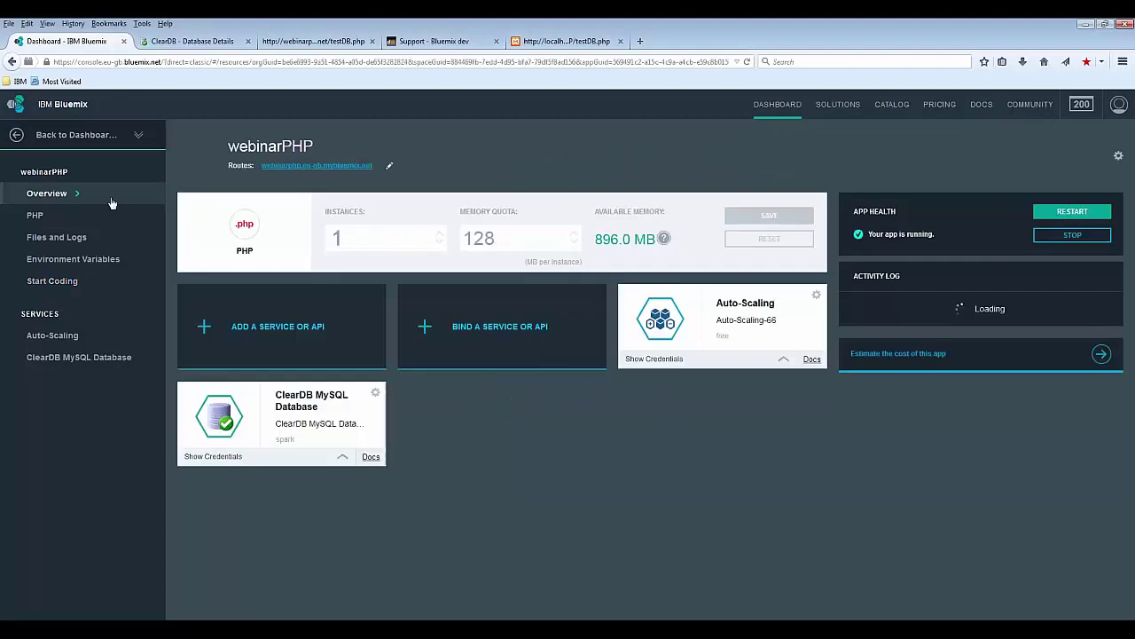
{"action": "left_click", "coordinate": [718, 330]}
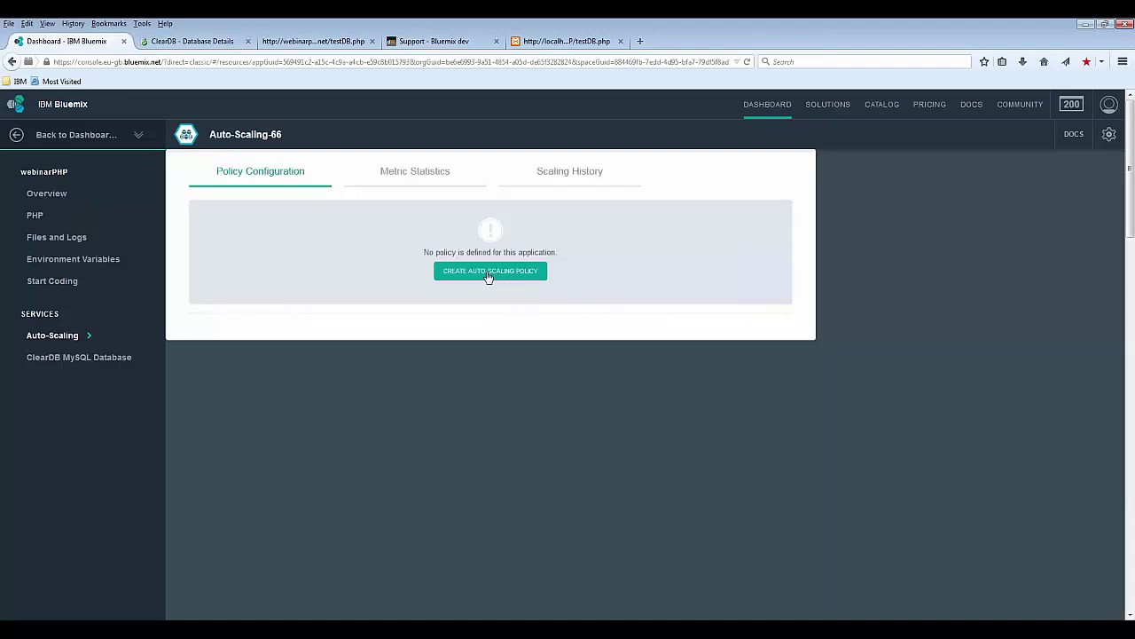
Step: Save a new 1–5 instance Memory policy: scale out by 2 above 80%, in by 1 below 30%
{"action": "left_click", "coordinate": [488, 273]}
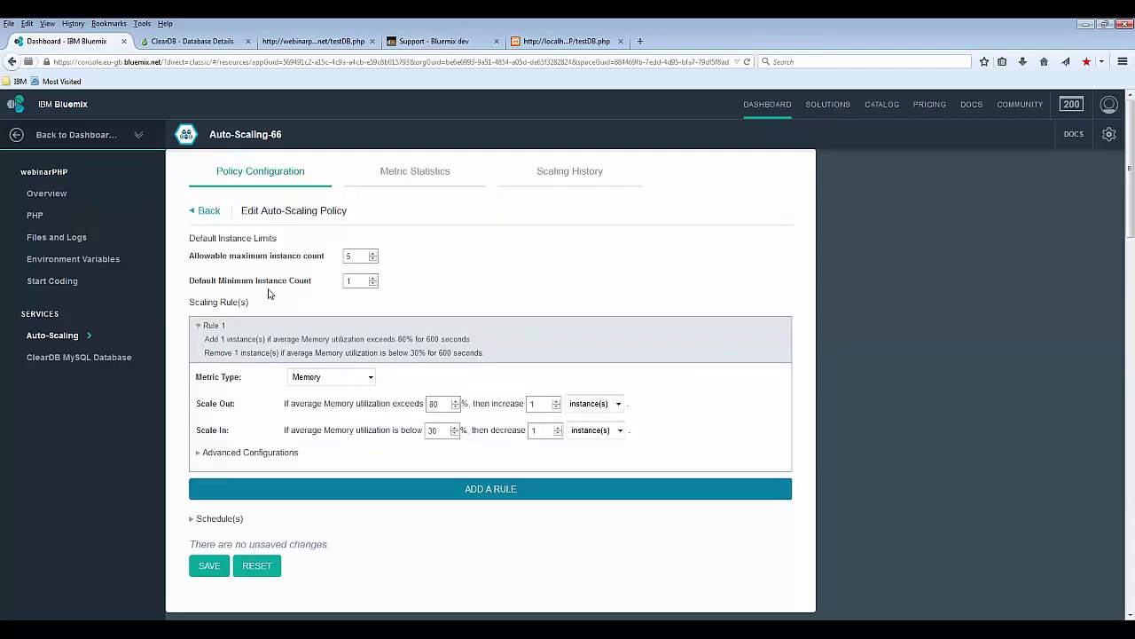
{"action": "scroll", "coordinate": [271, 291], "scroll_direction": "down", "scroll_amount": 3}
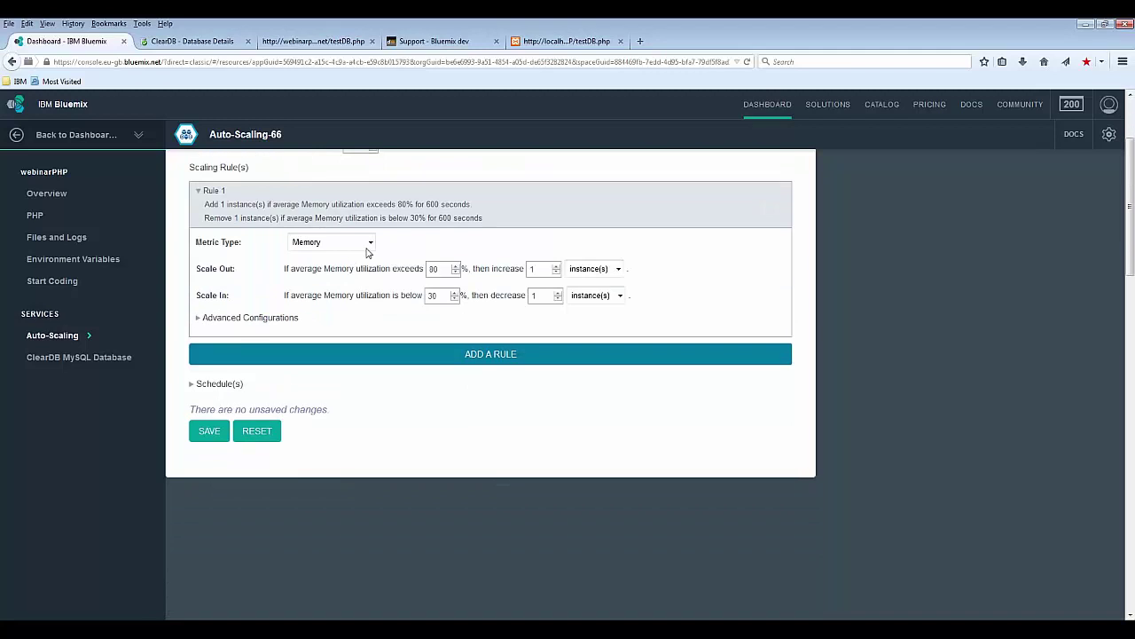
{"action": "left_click", "coordinate": [370, 243]}
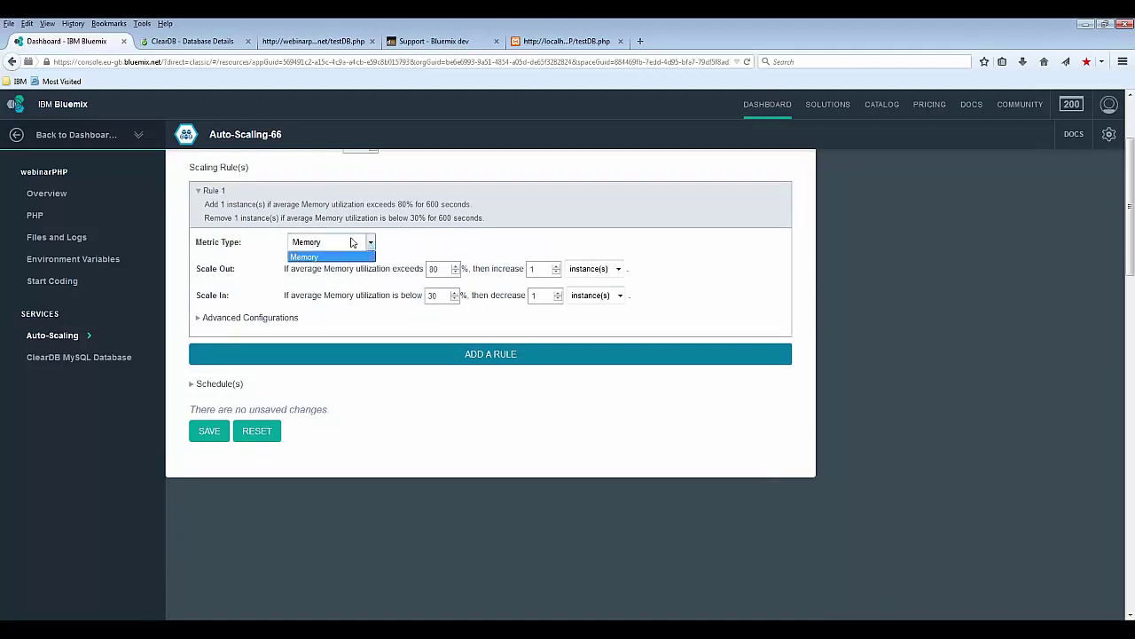
{"action": "left_click", "coordinate": [435, 242]}
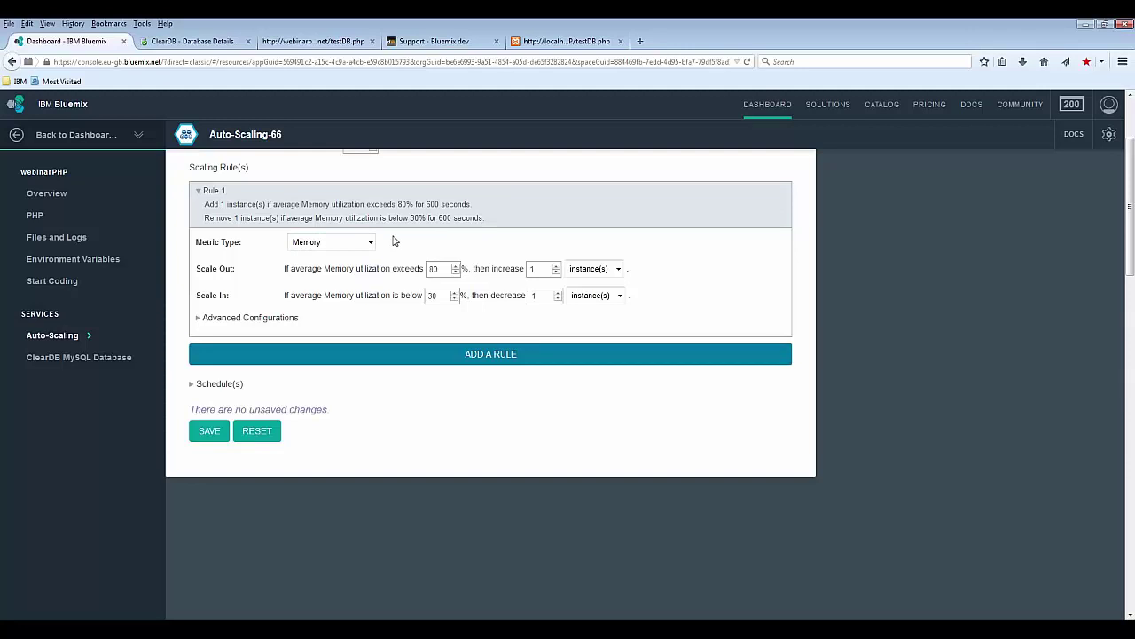
{"action": "scroll", "coordinate": [395, 241], "scroll_direction": "up", "scroll_amount": 1}
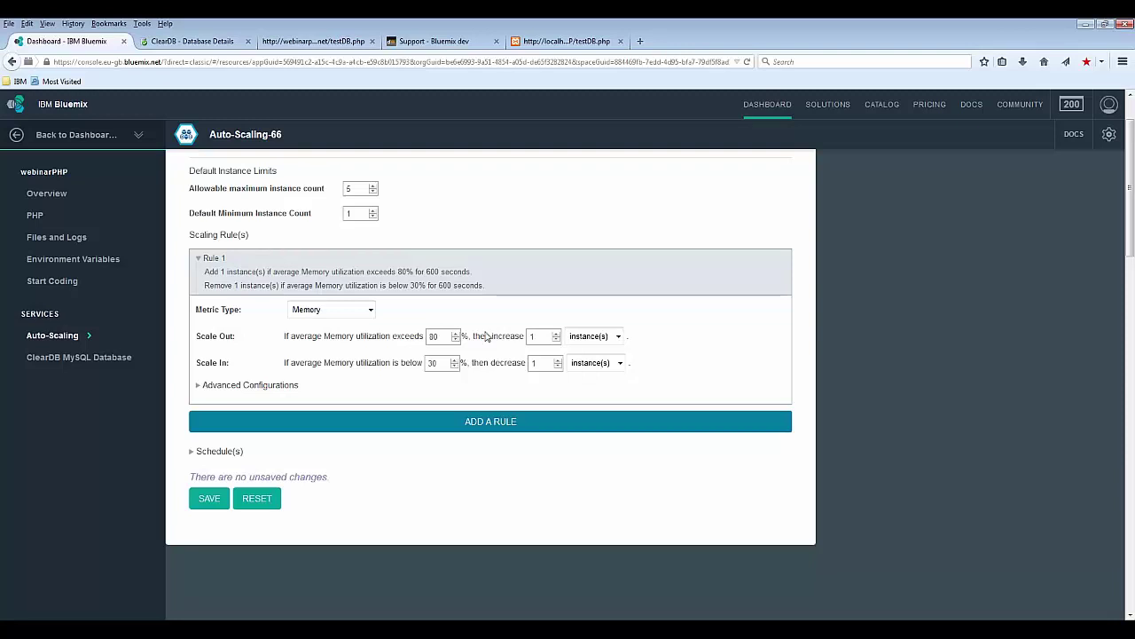
{"action": "left_click", "coordinate": [556, 334]}
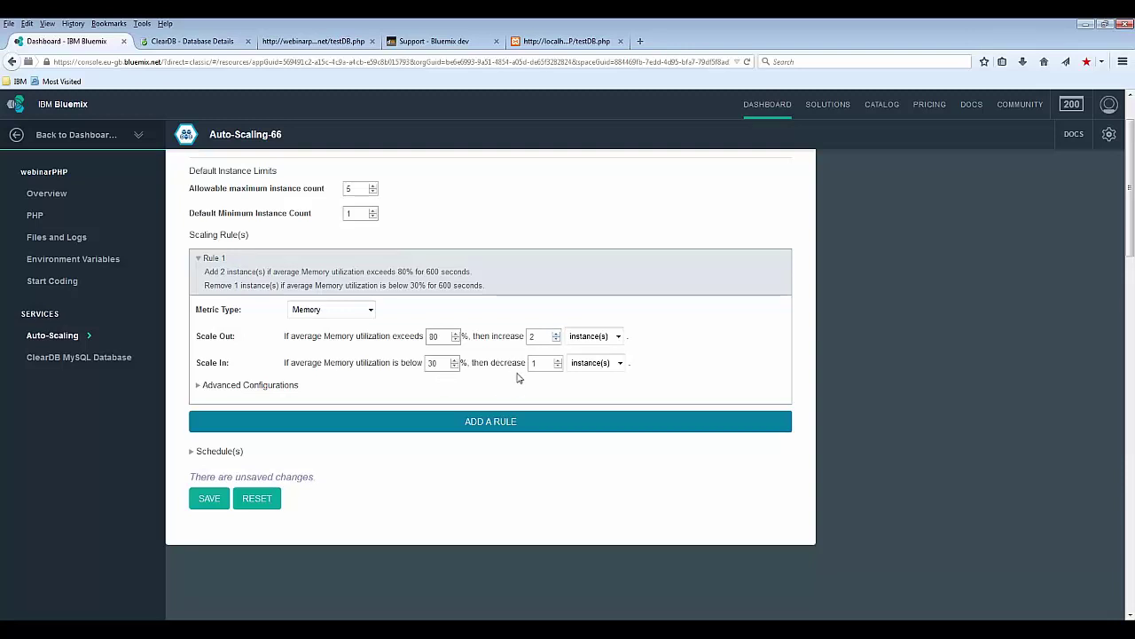
{"action": "left_click", "coordinate": [208, 500]}
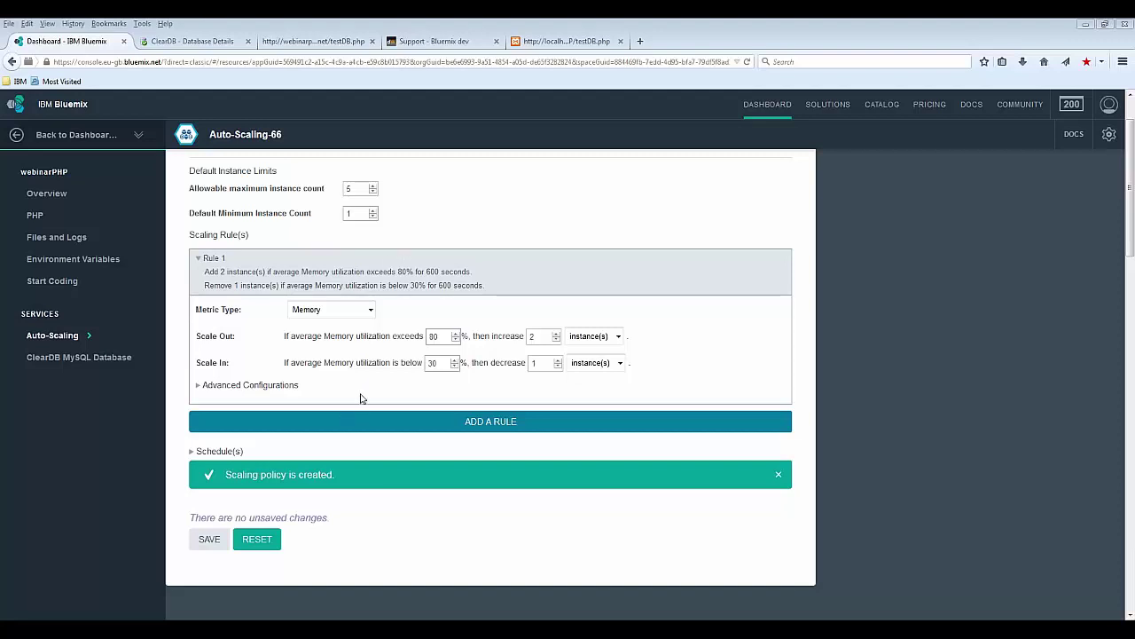
{"action": "scroll", "coordinate": [979, 302], "scroll_direction": "up", "scroll_amount": 2}
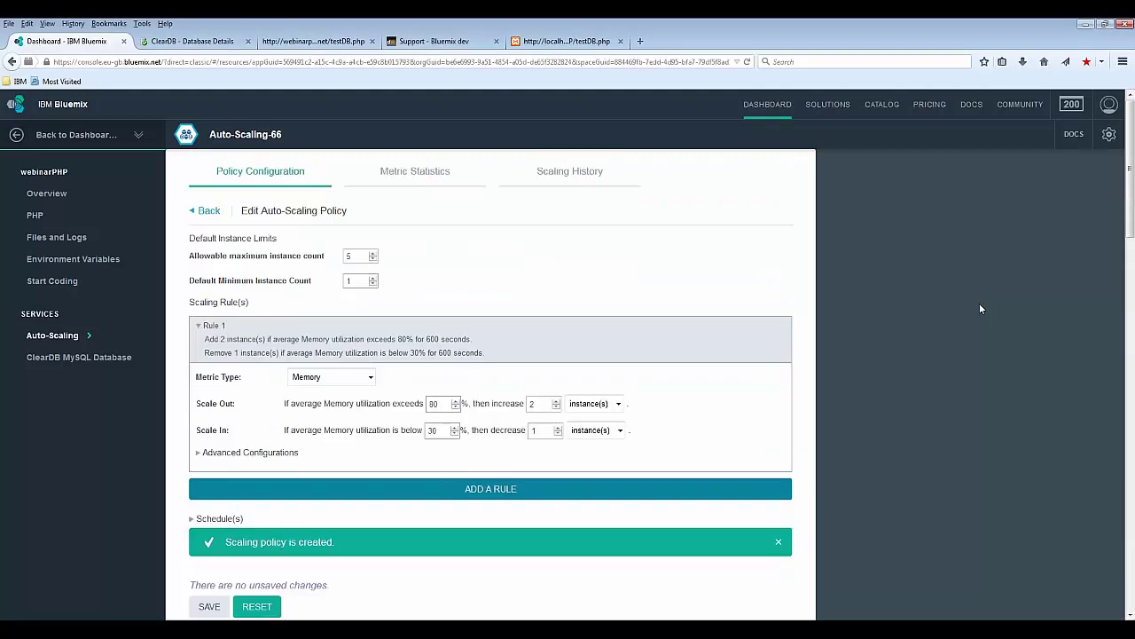
Step: View Metric Statistics (32.51 MB average memory), then the still-empty Scaling History
{"action": "left_click", "coordinate": [410, 173]}
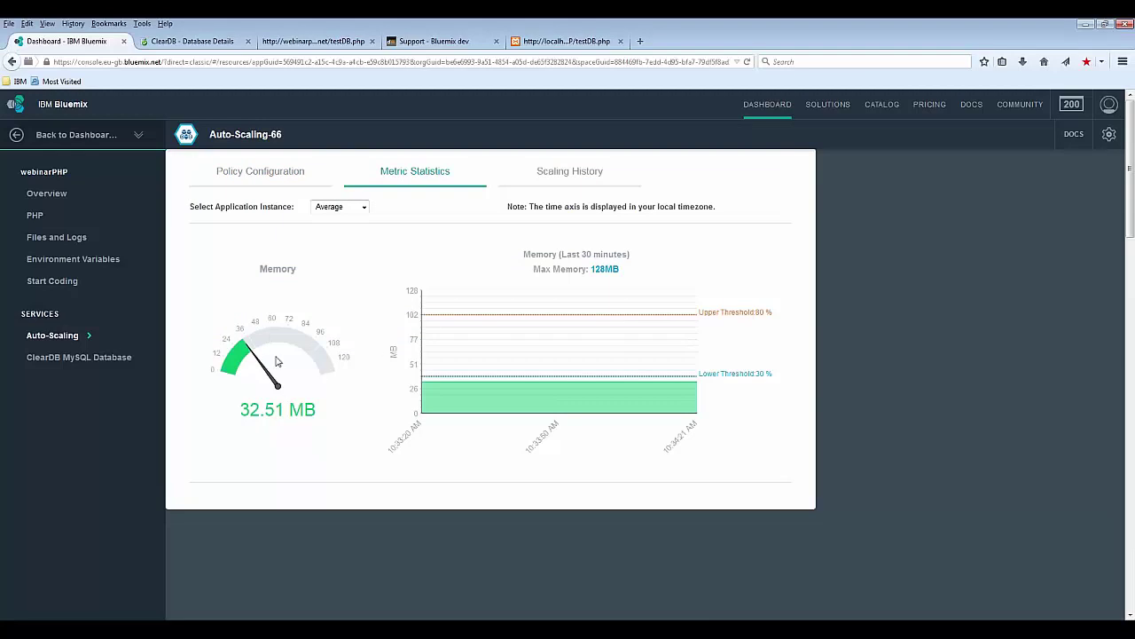
{"action": "left_click", "coordinate": [568, 172]}
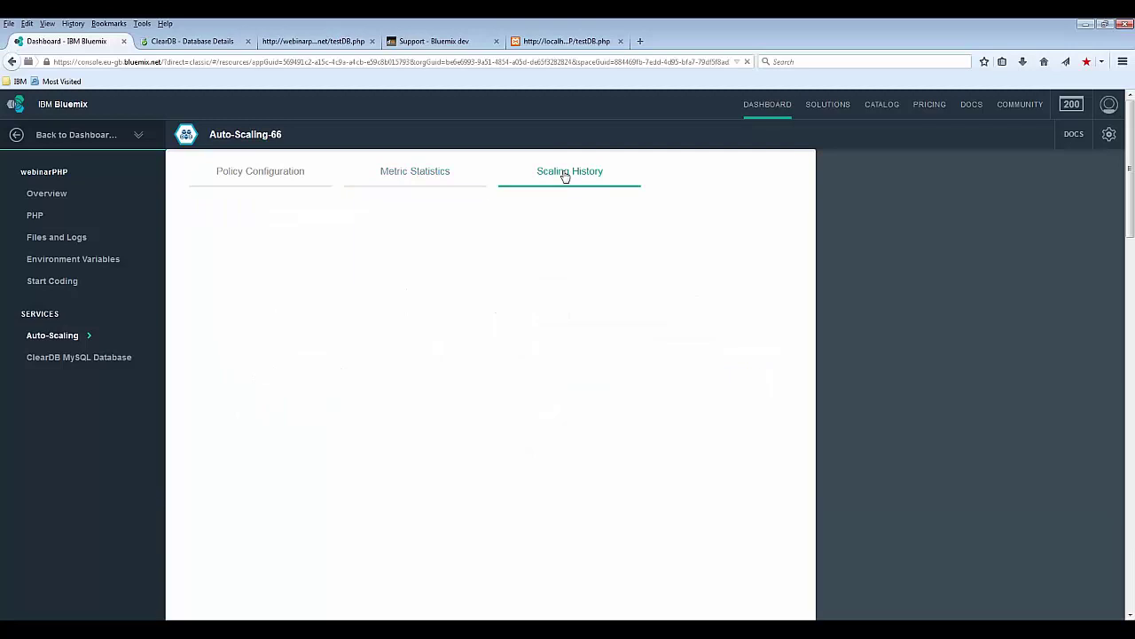